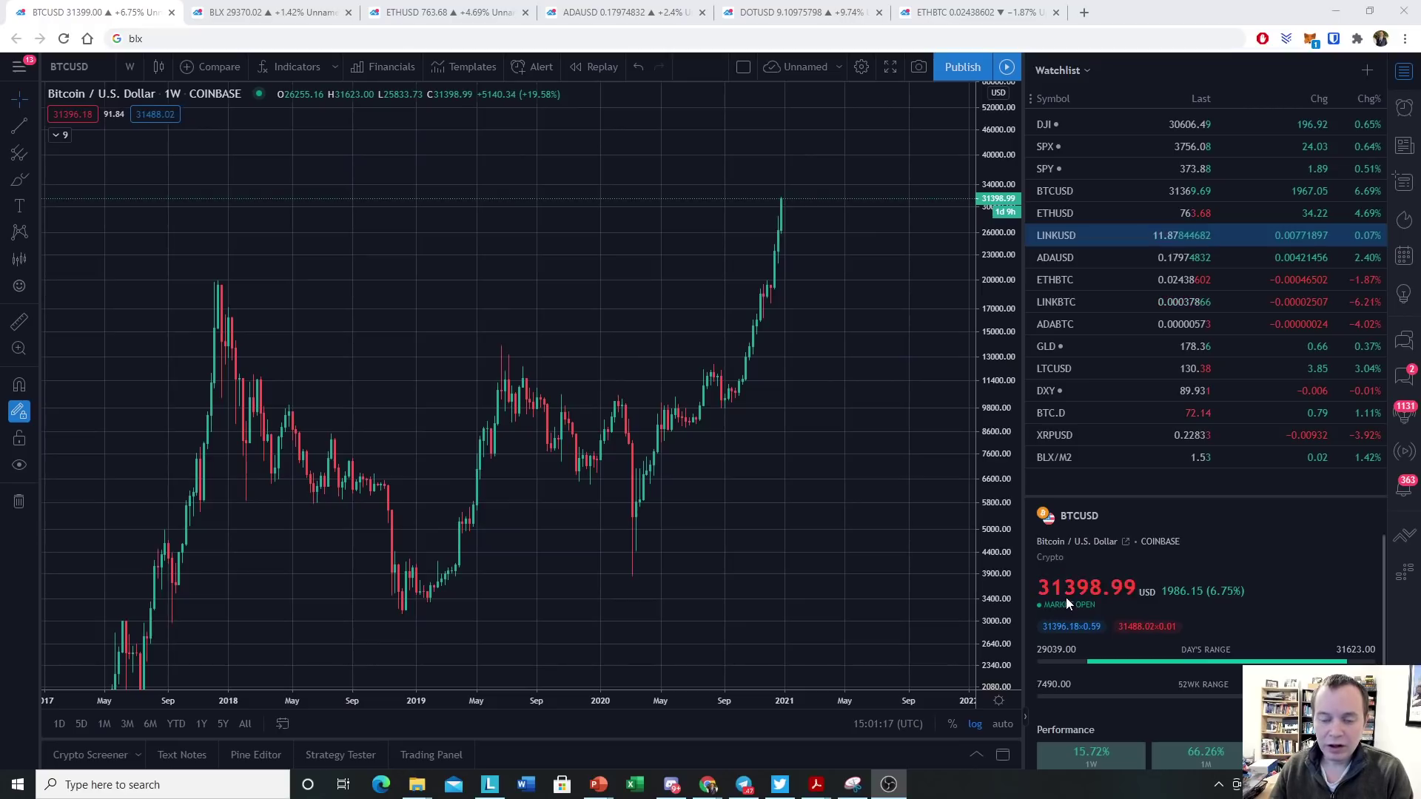
# Unhide the BTC Logarithmic Regression Bands and start a Price Range measurement from the green band
pyautogui.click(59, 135)
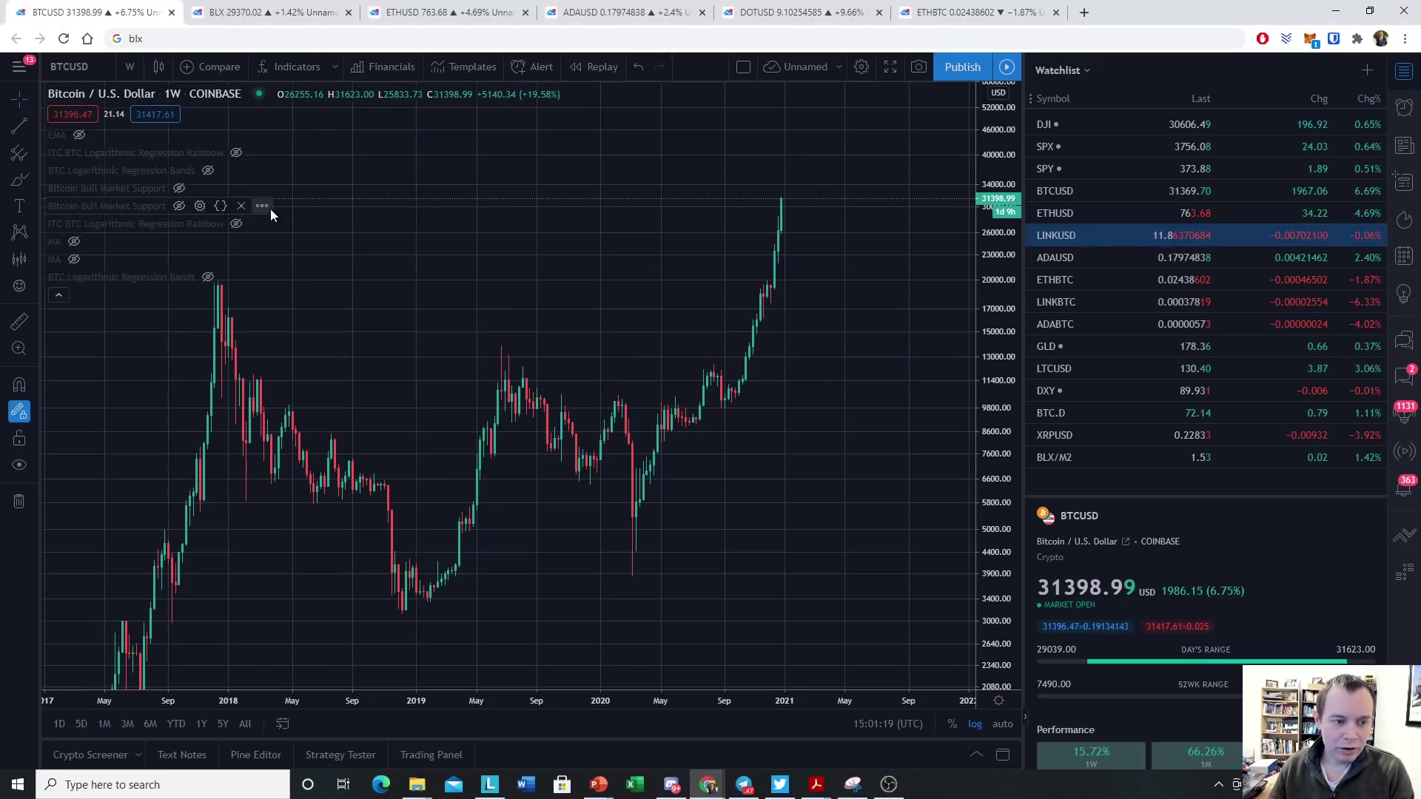
pyautogui.click(207, 171)
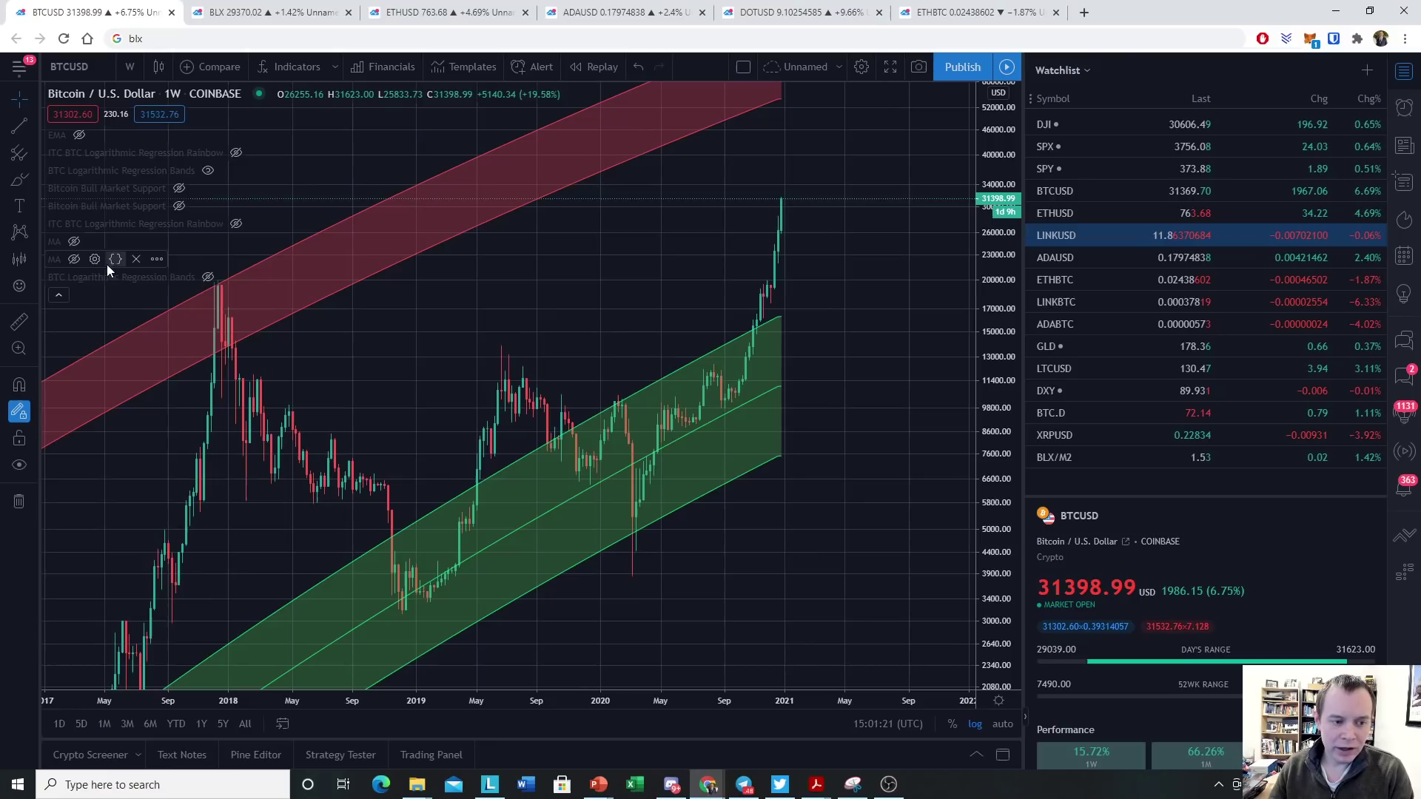
pyautogui.click(59, 295)
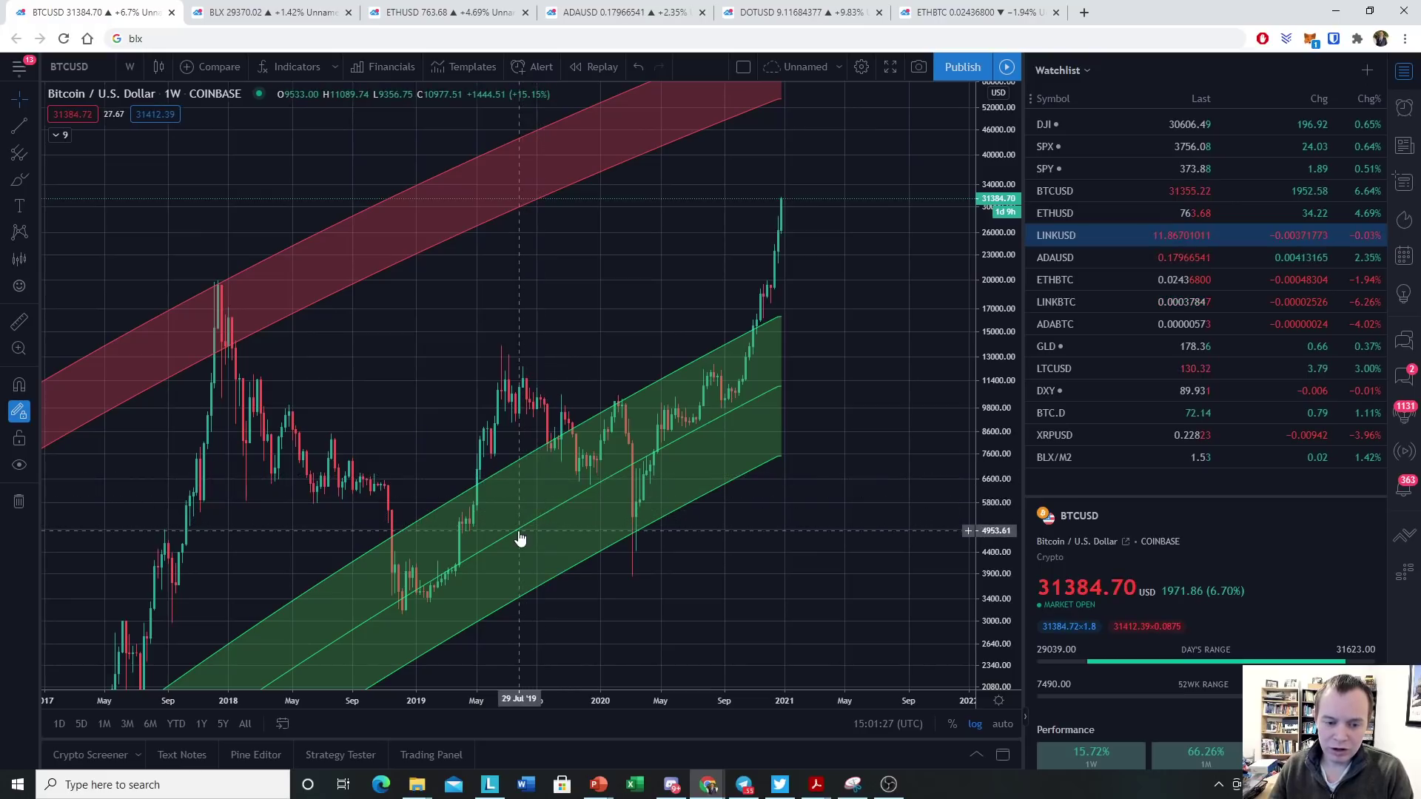
pyautogui.click(37, 261)
pyautogui.click(83, 384)
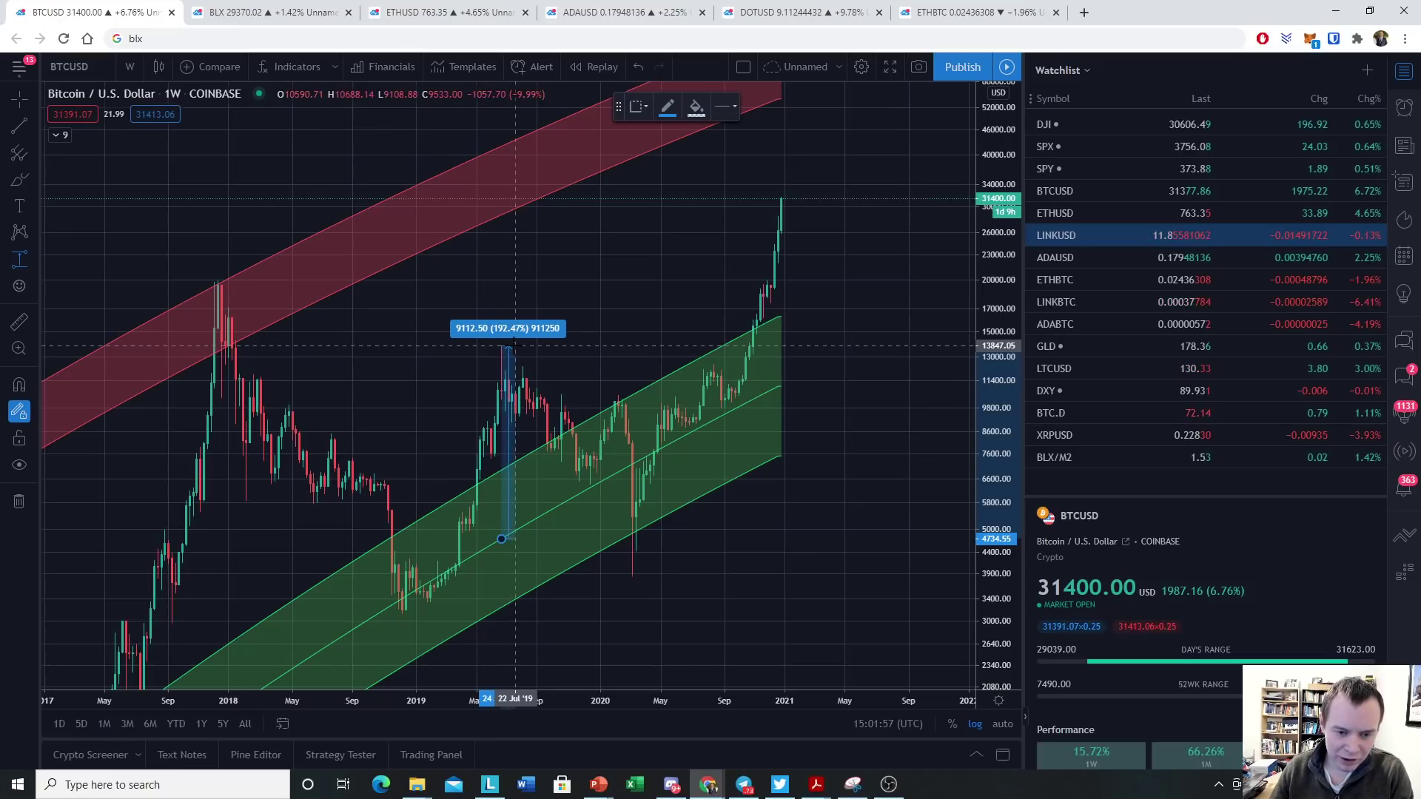
# End the rally measurement at the 2019 peak, then measure 192.47% from 11089.89 to the current high
pyautogui.click(512, 345)
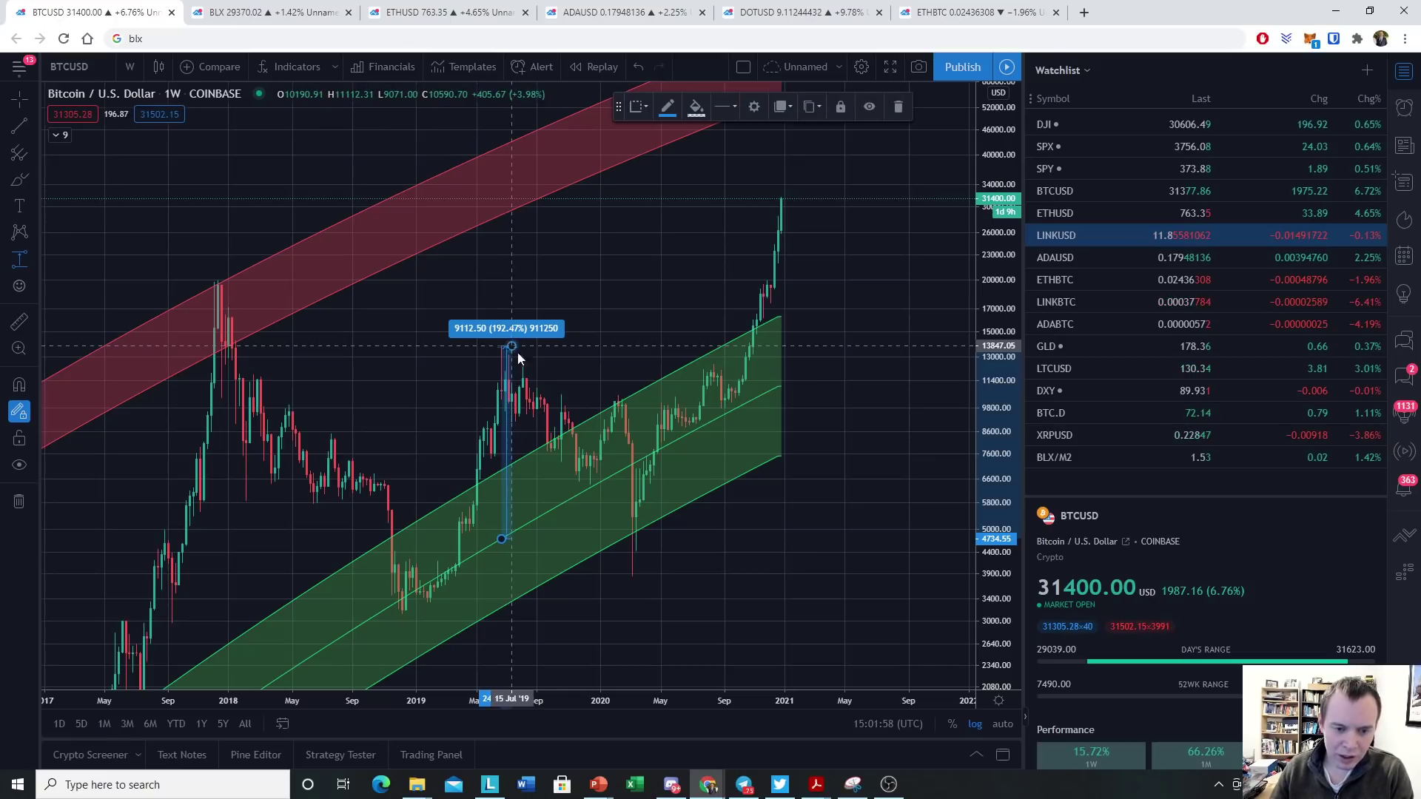
pyautogui.click(780, 385)
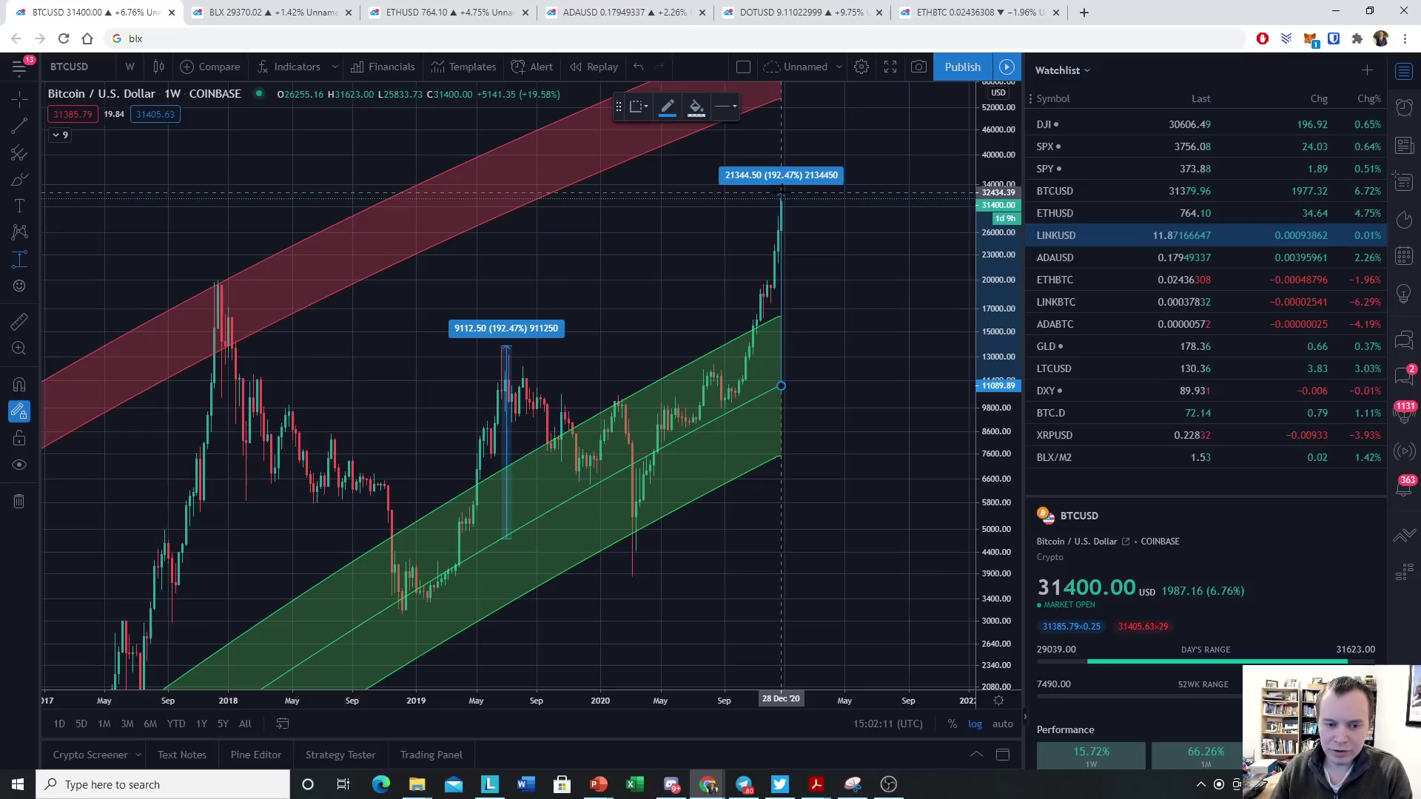
pyautogui.click(781, 194)
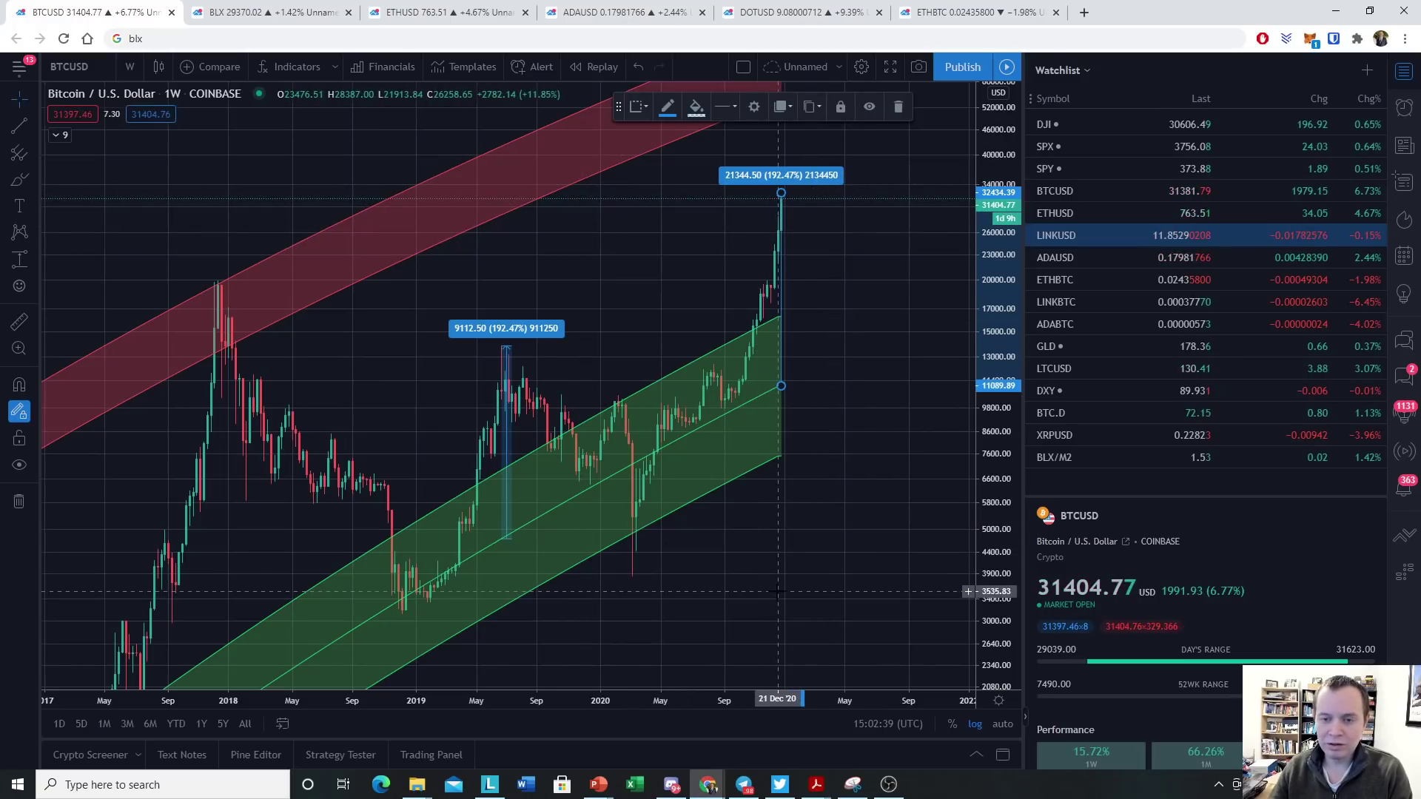
# Remove both price-range measurements from the chart
pyautogui.moveTo(773, 584); pyautogui.dragTo(827, 600)
pyautogui.moveTo(988, 315); pyautogui.dragTo(988, 400)
pyautogui.rightClick(953, 703)
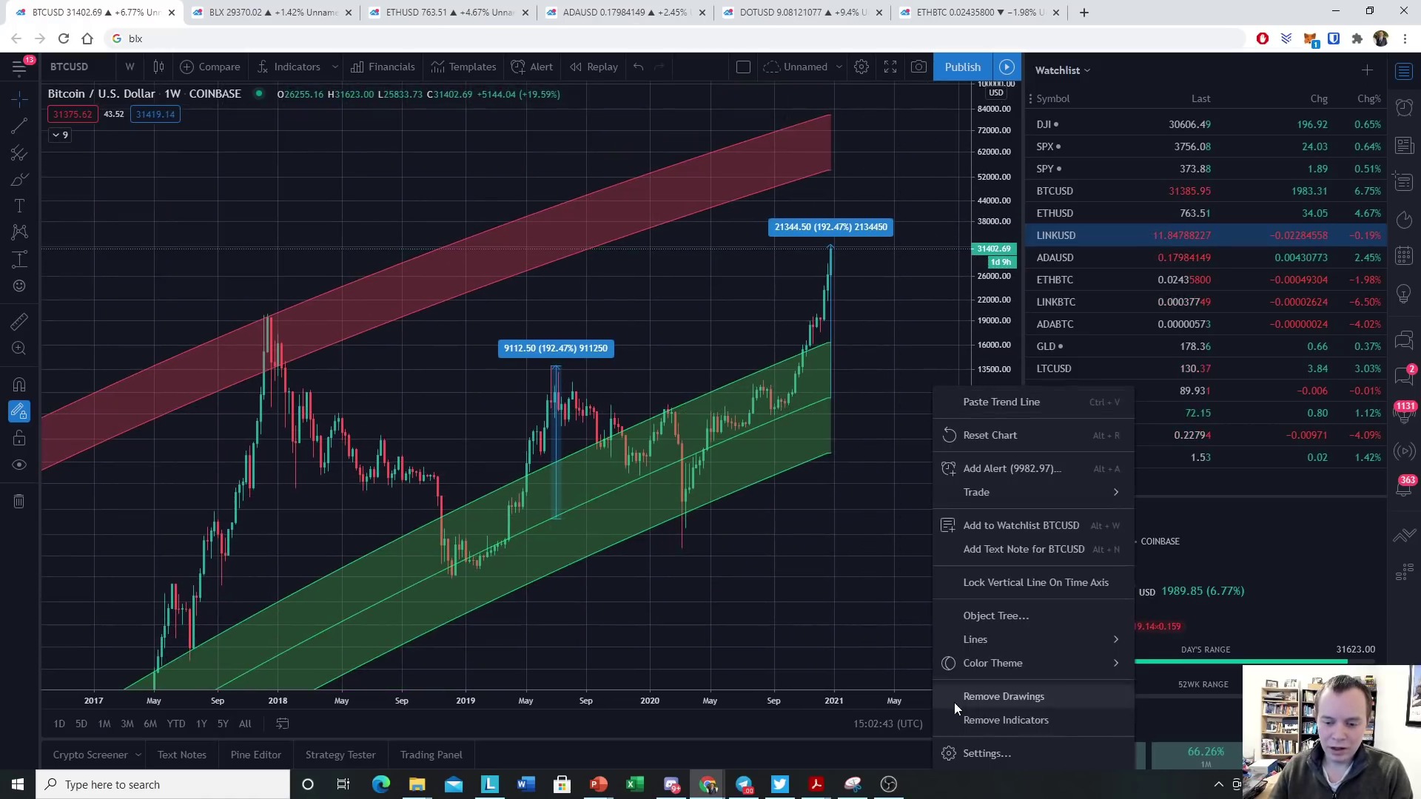
pyautogui.click(985, 693)
# Show the ITC BTC Logarithmic Regression Rainbow and hide the BTC Logarithmic Regression Bands
pyautogui.click(60, 134)
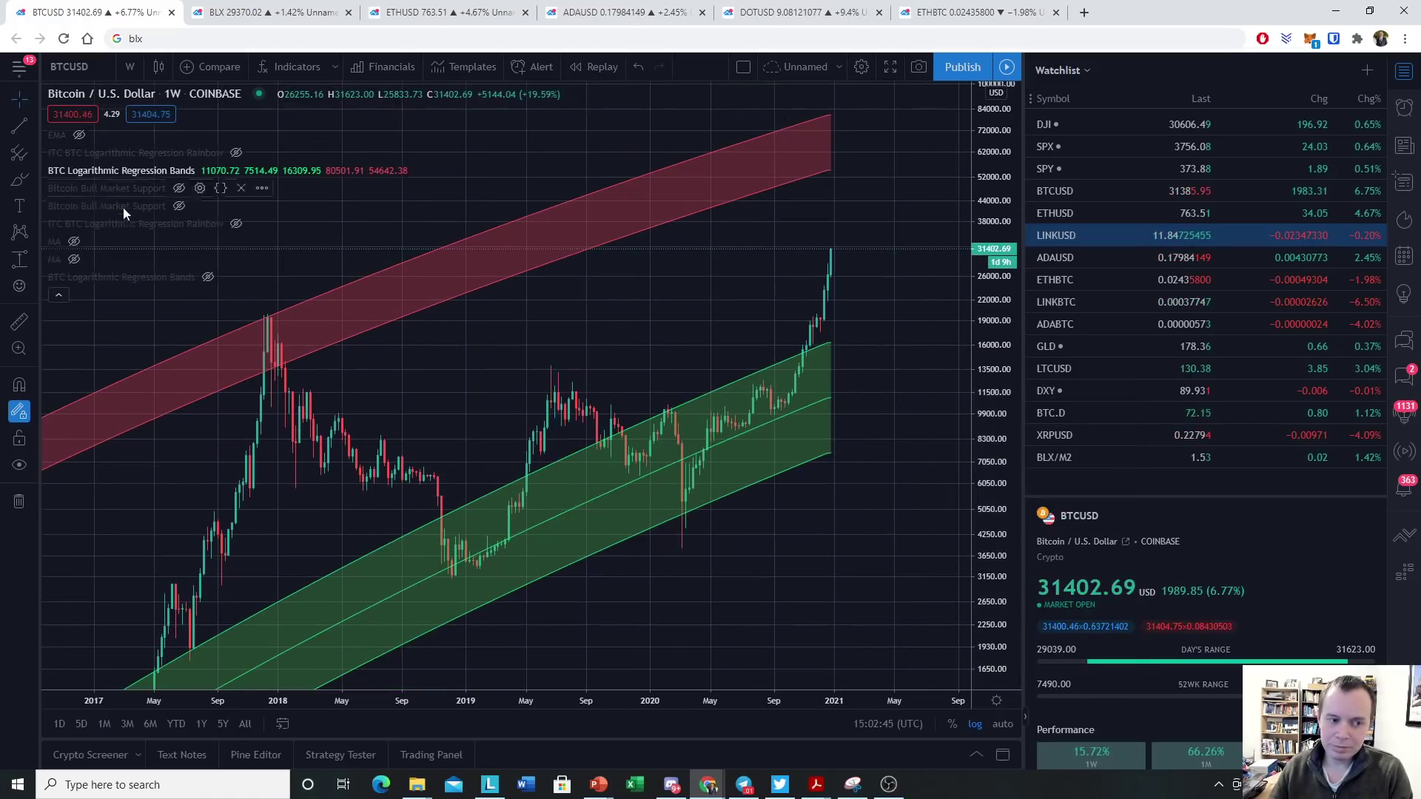
pyautogui.click(236, 152)
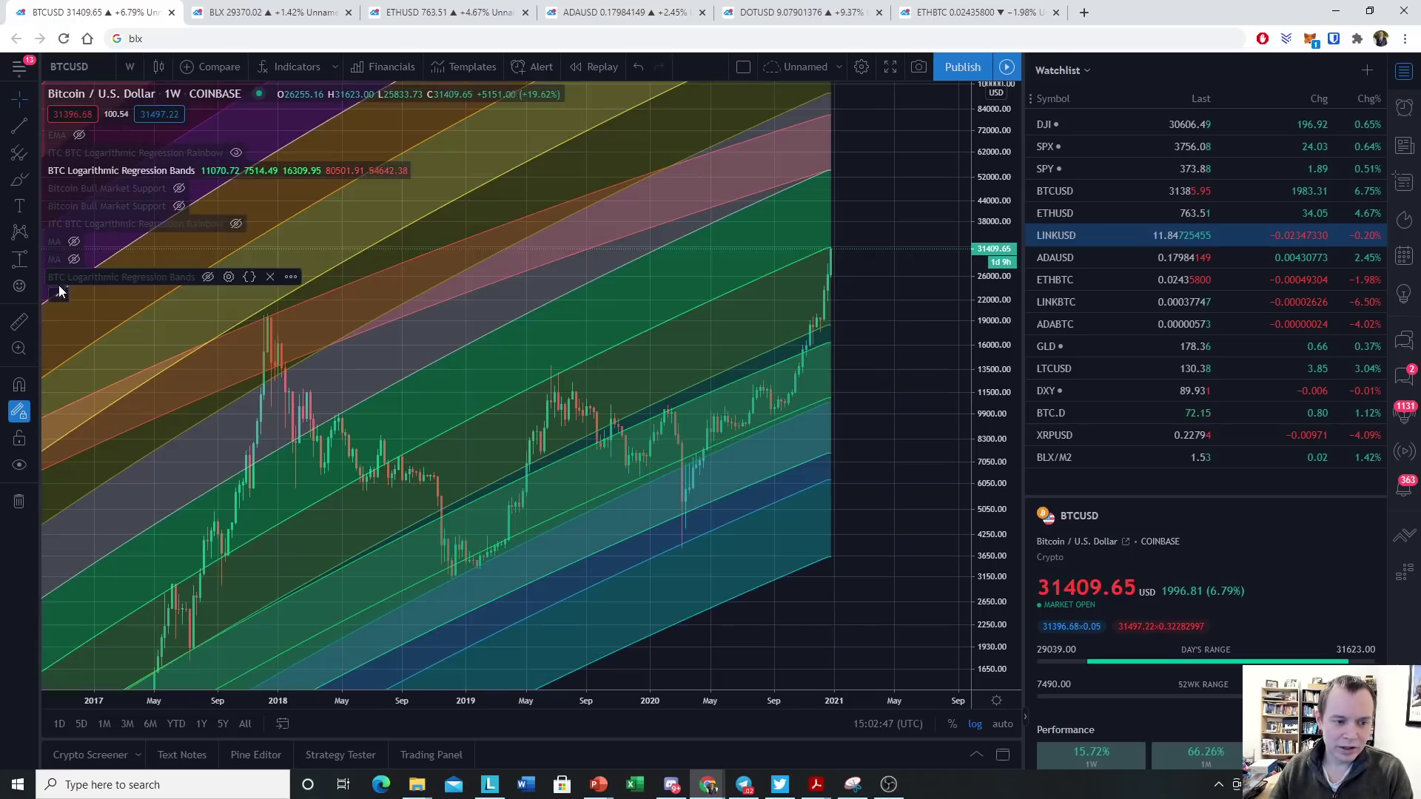
pyautogui.click(59, 295)
pyautogui.click(58, 135)
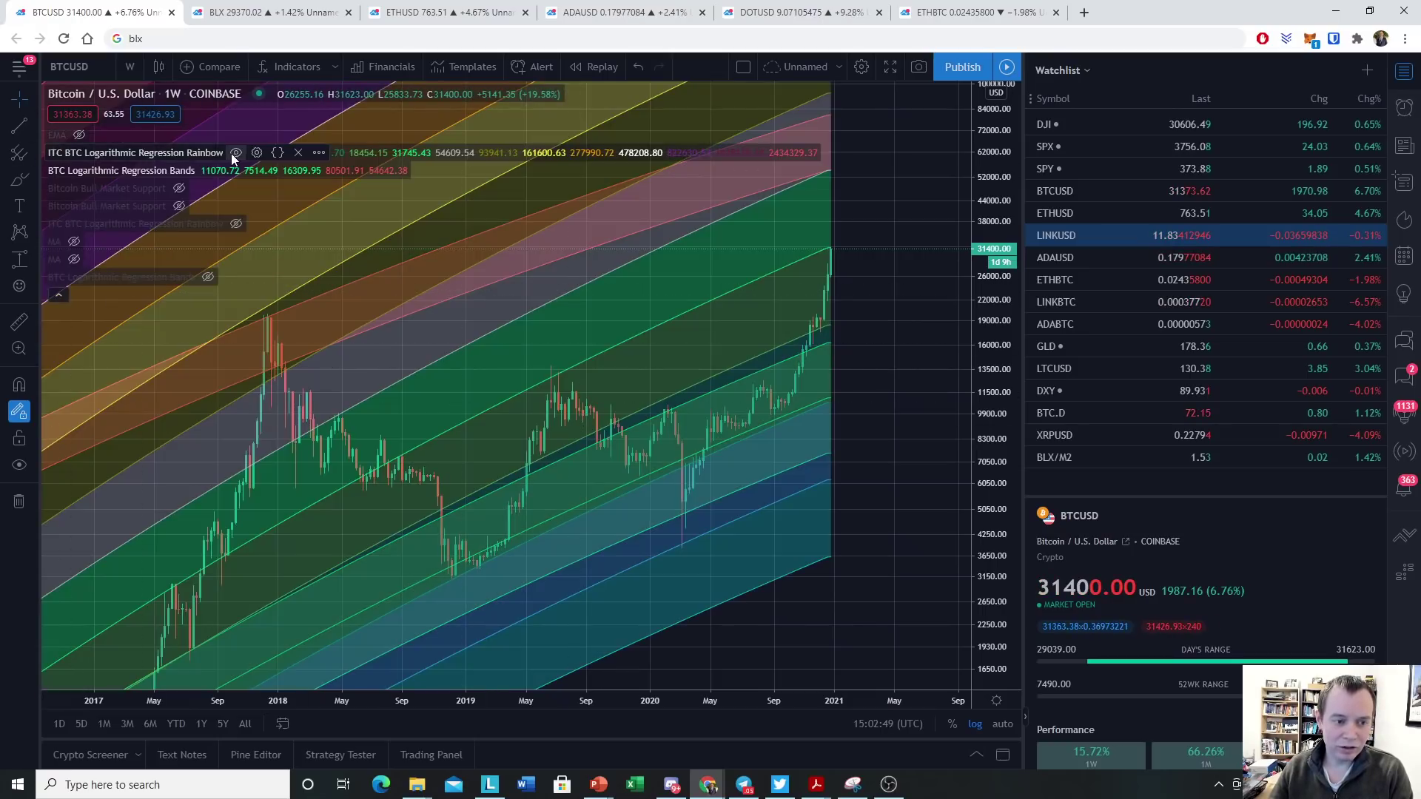
pyautogui.click(207, 170)
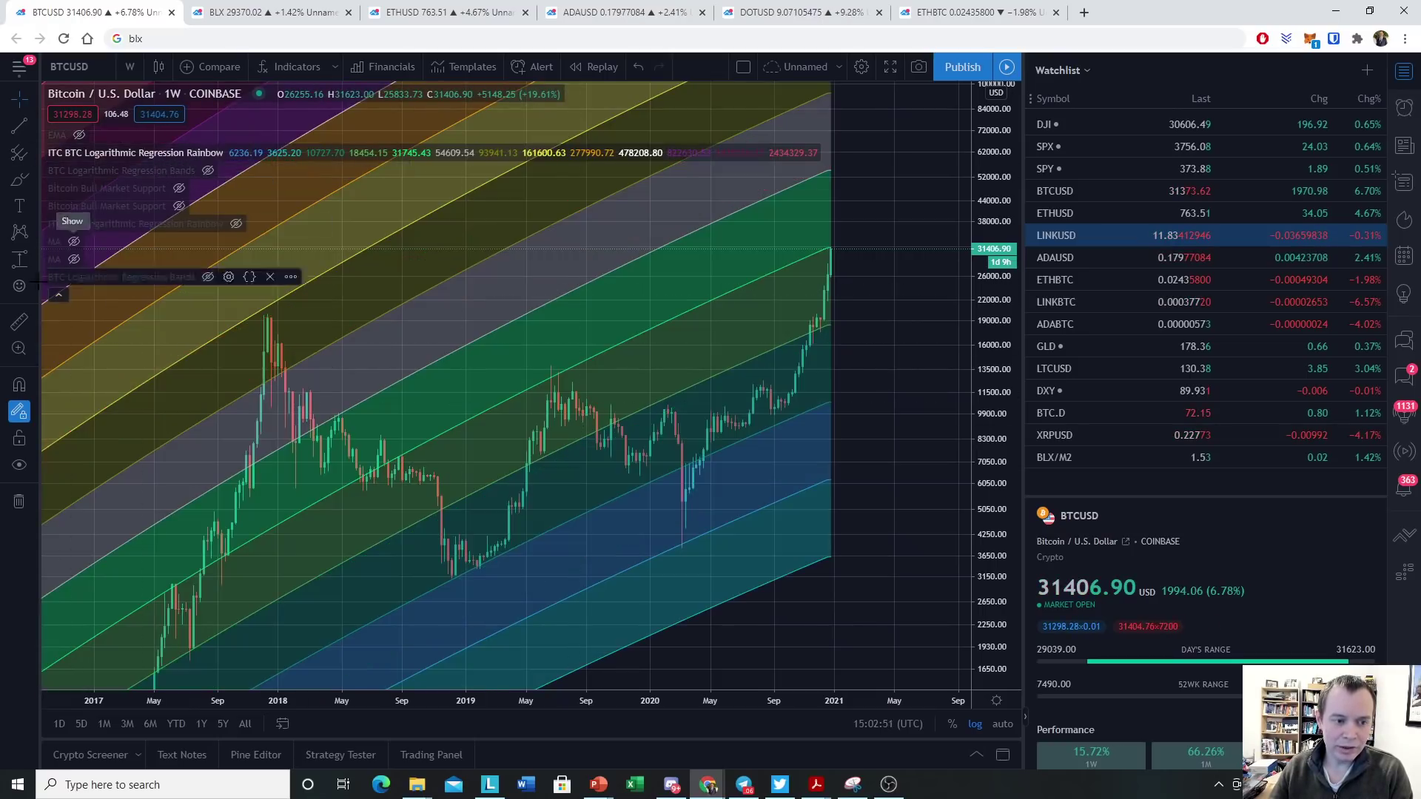
pyautogui.click(58, 294)
pyautogui.moveTo(576, 347); pyautogui.dragTo(568, 266)
pyautogui.scroll(-3, 555, 279)
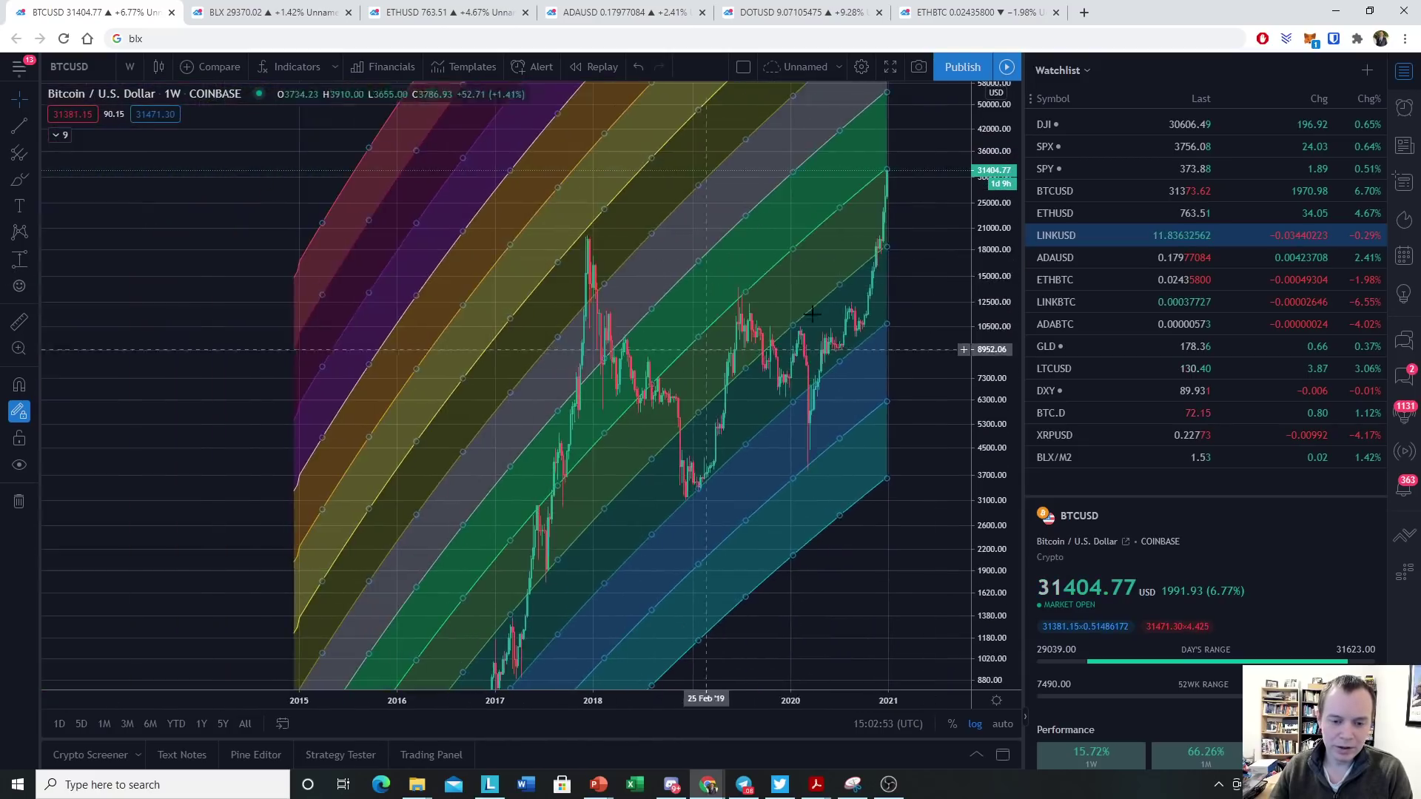
pyautogui.scroll(3, 915, 463)
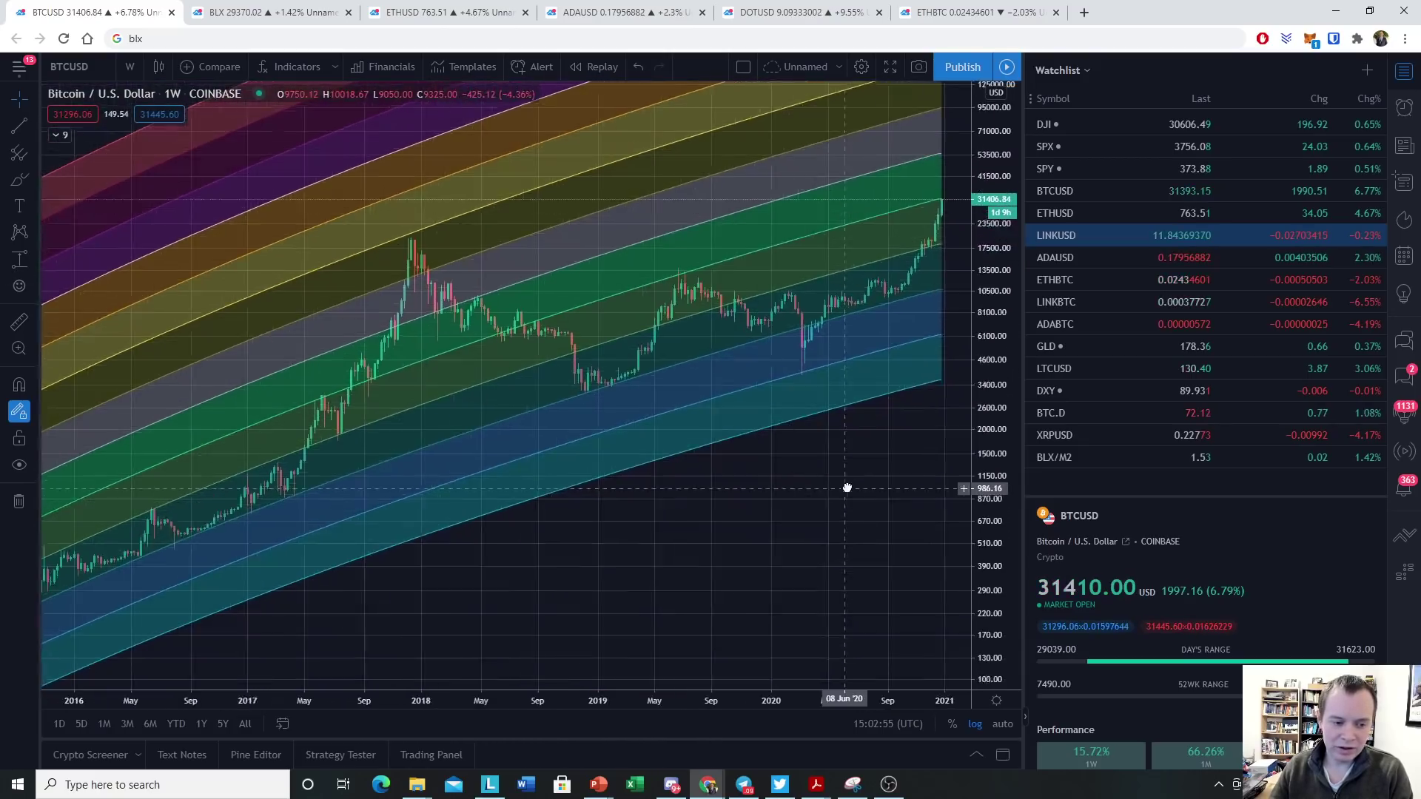
# Draw two parallel yellow trend lines along the 2015–2017 rise
pyautogui.click(17, 125)
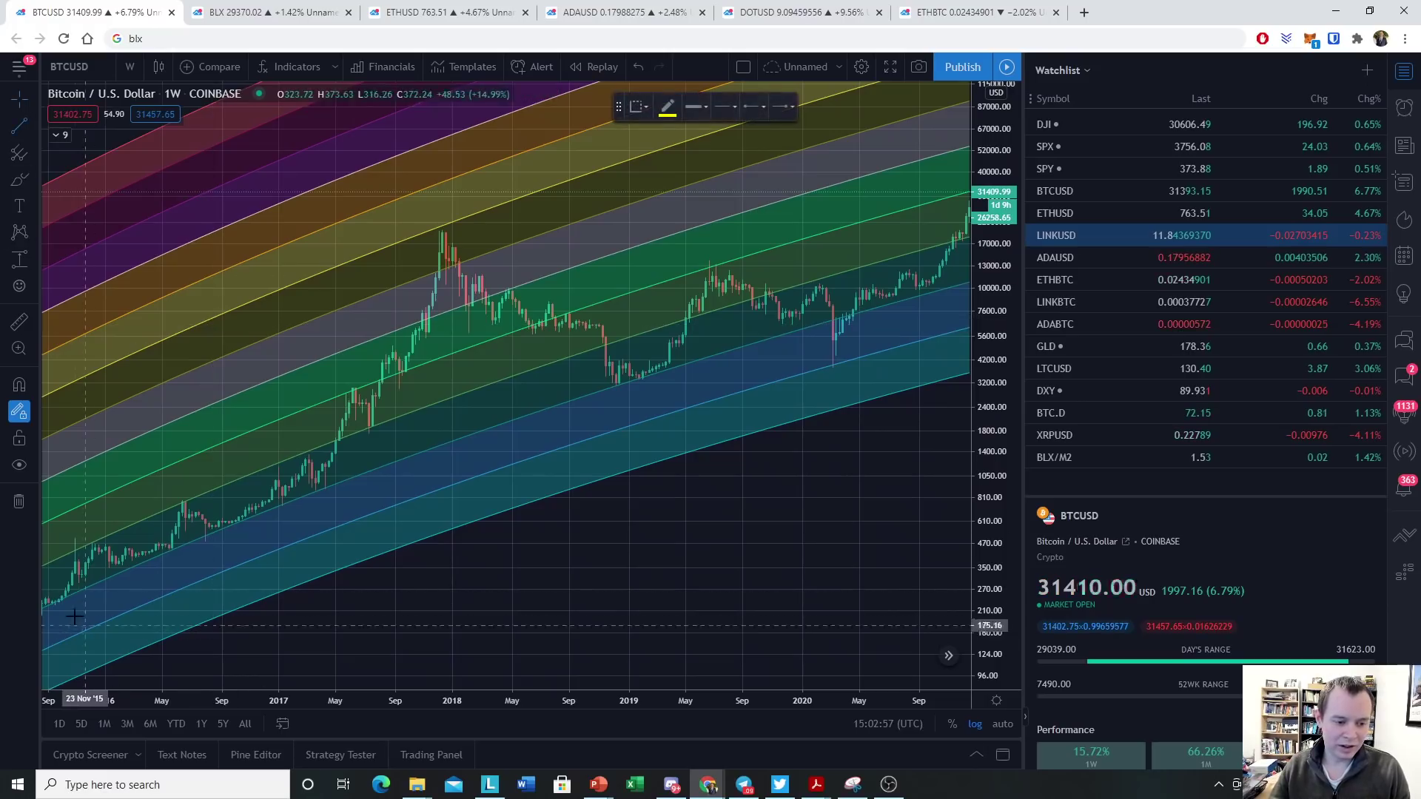
pyautogui.moveTo(304, 263); pyautogui.dragTo(399, 247)
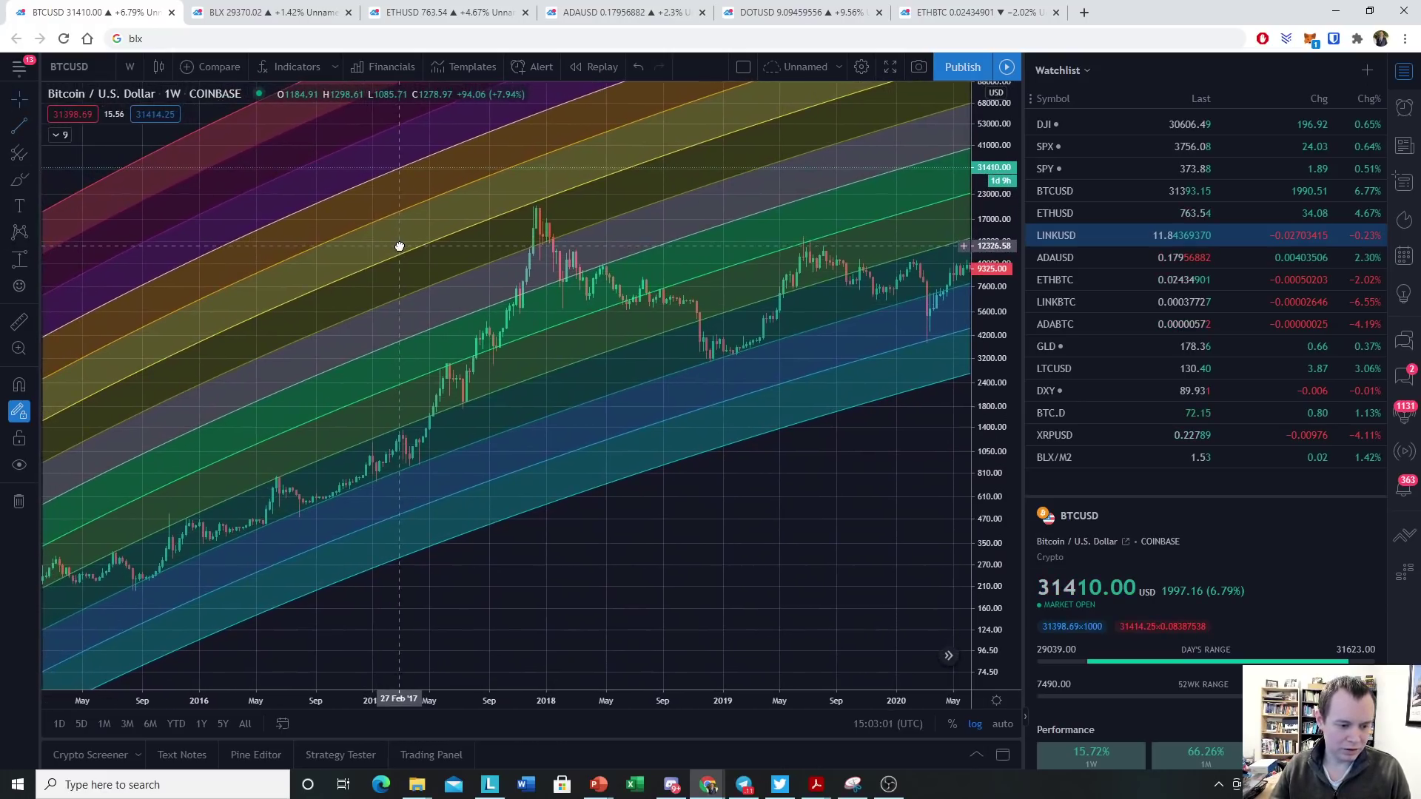
pyautogui.click(18, 124)
pyautogui.moveTo(74, 566)
pyautogui.mouseDown()
pyautogui.moveTo(429, 396)
pyautogui.moveTo(460, 405)
pyautogui.mouseUp()
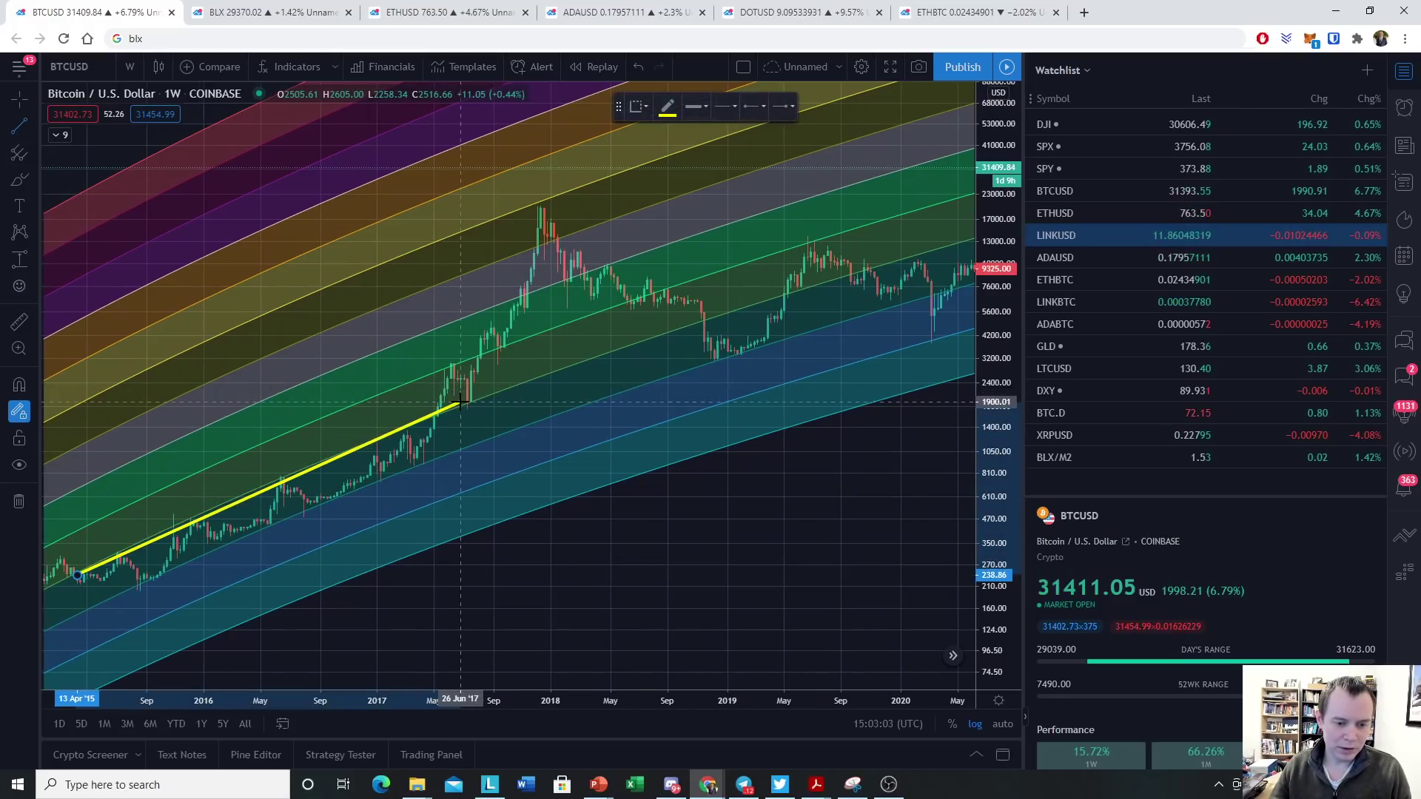
pyautogui.moveTo(96, 607); pyautogui.dragTo(473, 443)
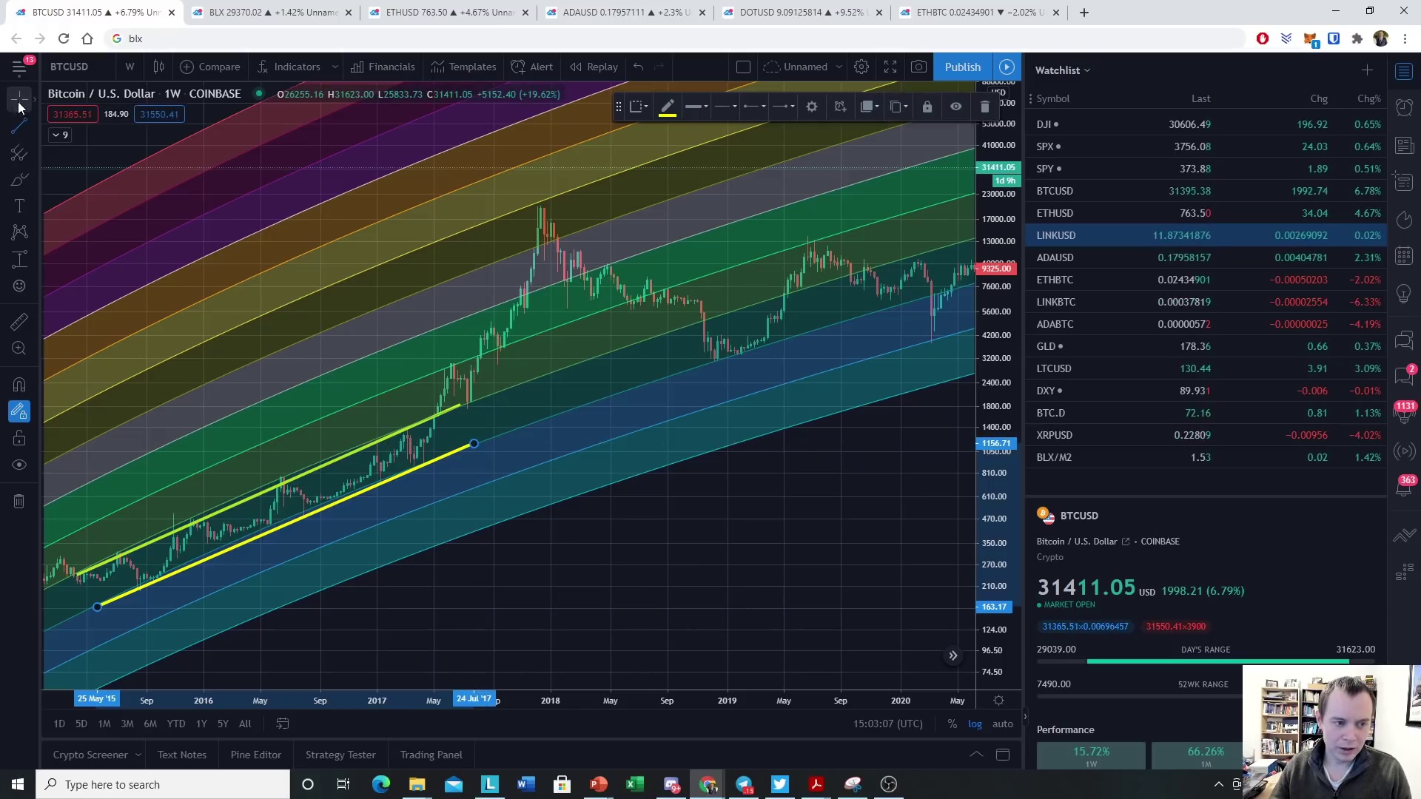
pyautogui.moveTo(796, 529); pyautogui.dragTo(410, 647)
# Draw two parallel trend lines along the Dec 2018 to Dec 2020 rise
pyautogui.click(19, 126)
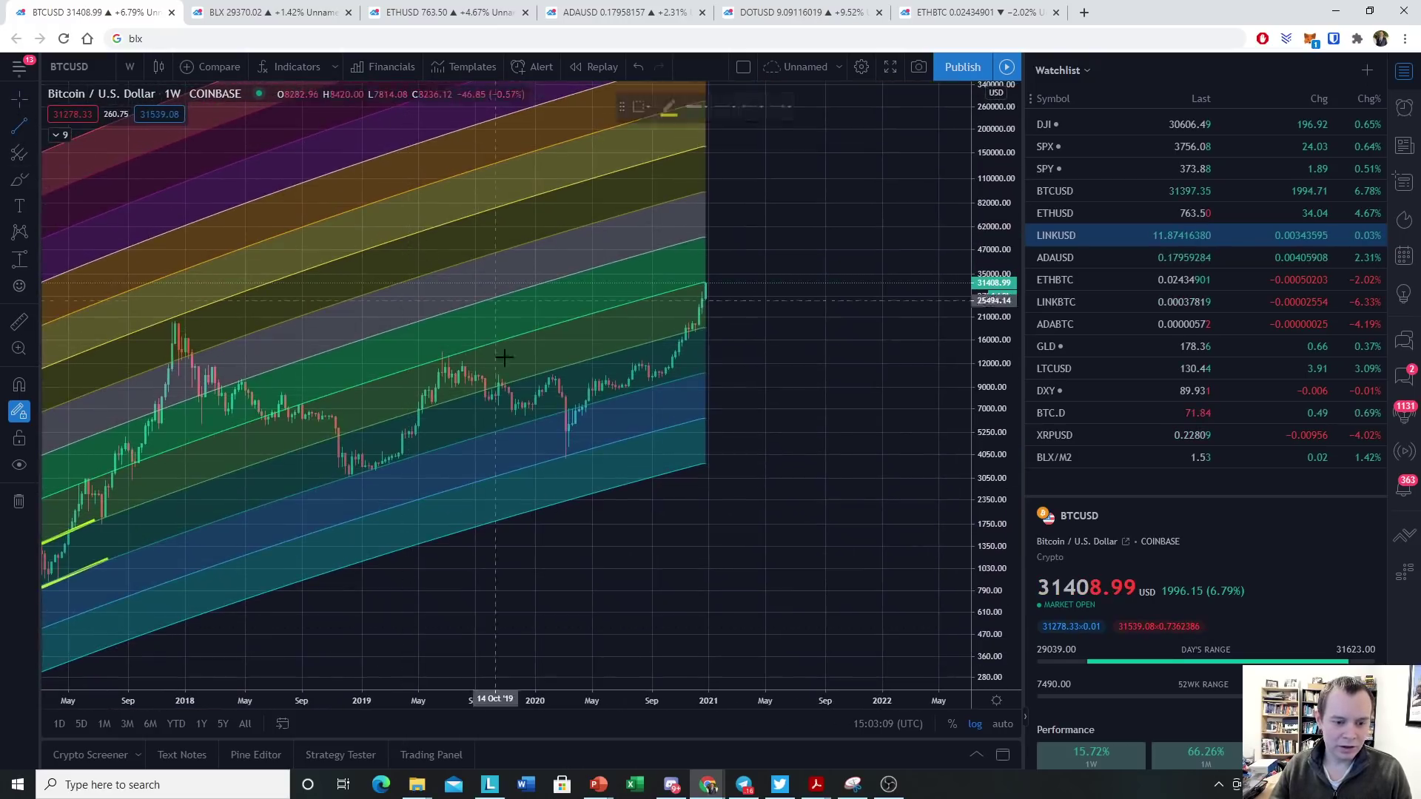
pyautogui.moveTo(335, 436); pyautogui.dragTo(706, 328)
pyautogui.moveTo(349, 475); pyautogui.dragTo(705, 373)
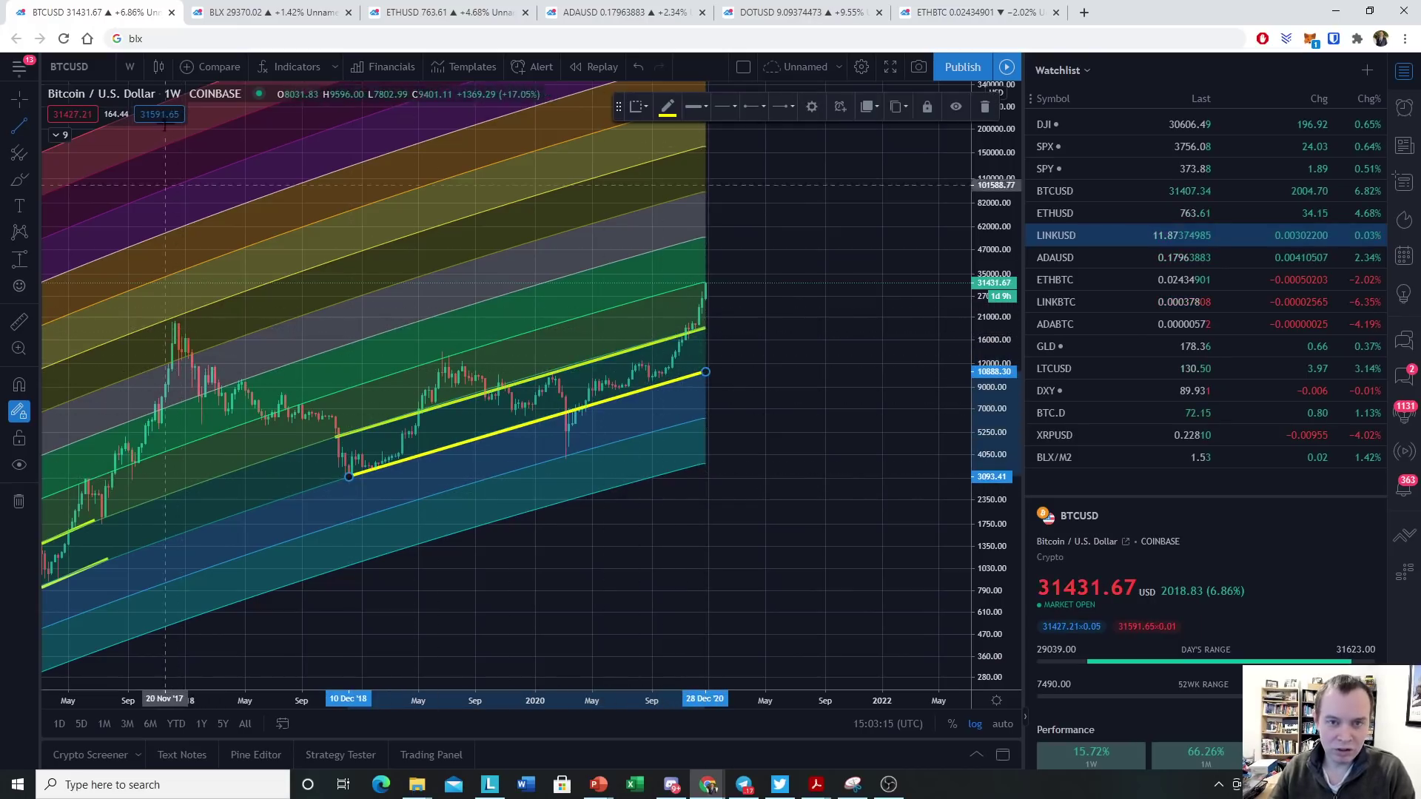
# Circle the mid-2019 peak, the March 2020 low and the latest price with the brush
pyautogui.click(19, 180)
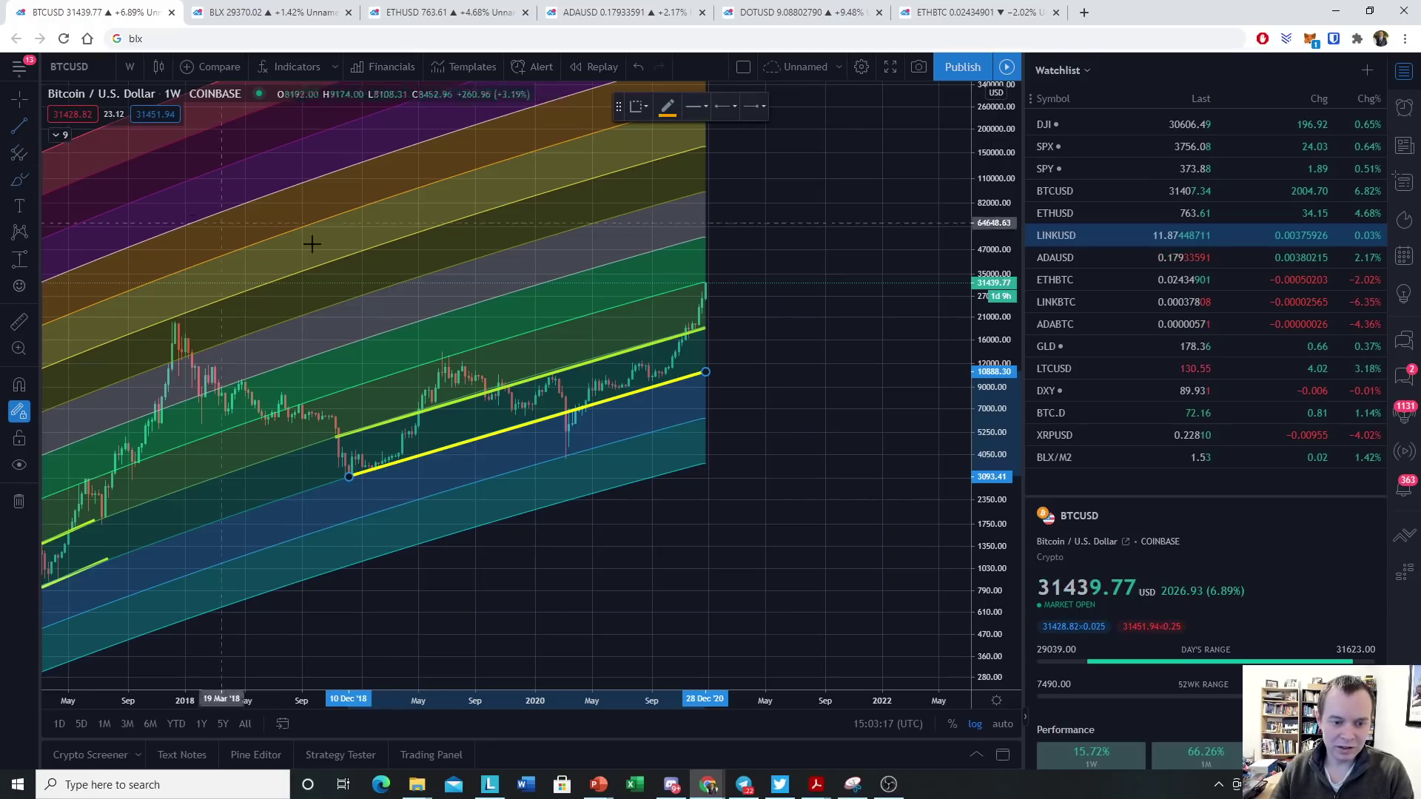
pyautogui.moveTo(444, 347); pyautogui.dragTo(438, 349)
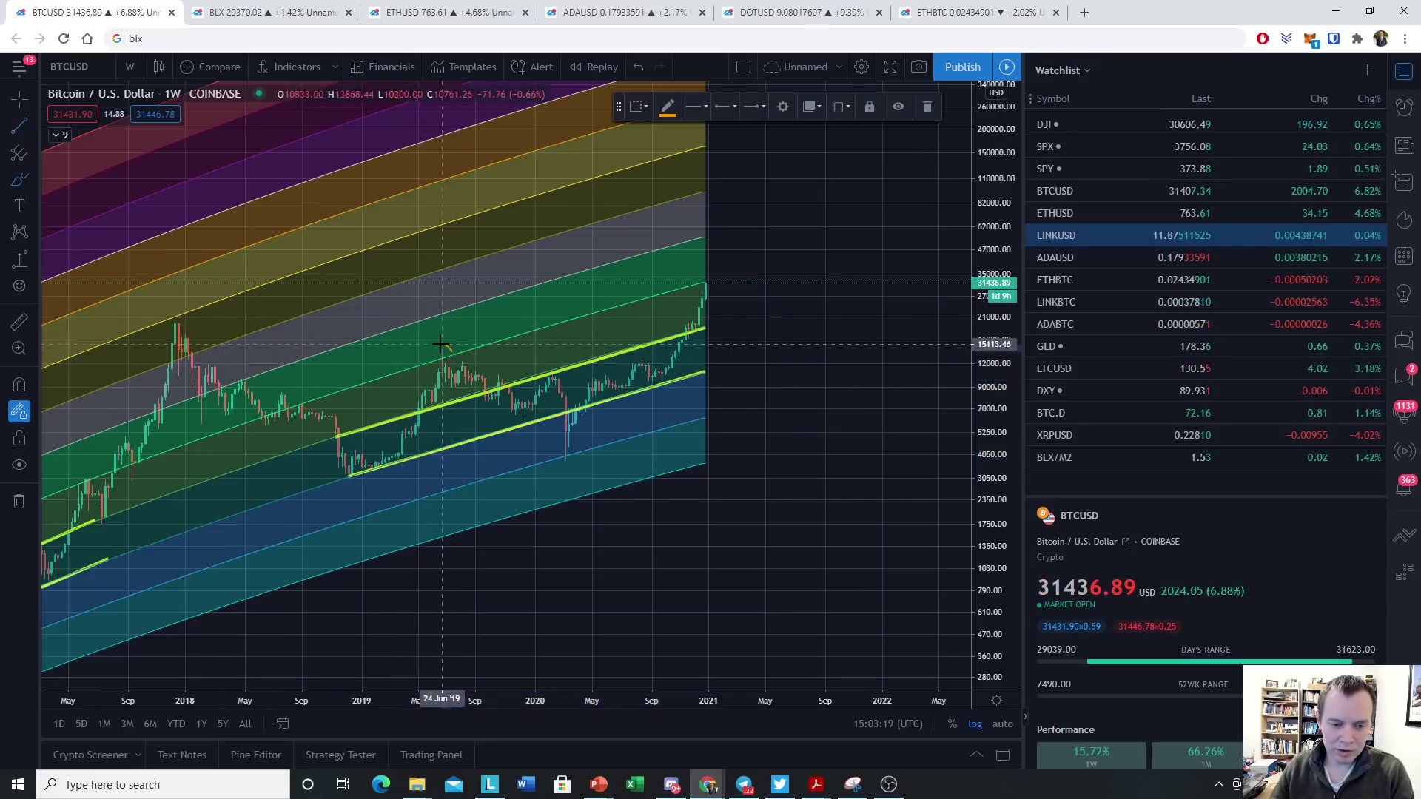
pyautogui.moveTo(570, 442)
pyautogui.mouseDown()
pyautogui.moveTo(557, 457)
pyautogui.moveTo(567, 443)
pyautogui.mouseUp()
pyautogui.moveTo(709, 276)
pyautogui.mouseDown()
pyautogui.moveTo(696, 292)
pyautogui.moveTo(712, 277)
pyautogui.mouseUp()
# Measure the date range from the mid-2019 peak to the March 2020 low (37 bars)
pyautogui.click(34, 258)
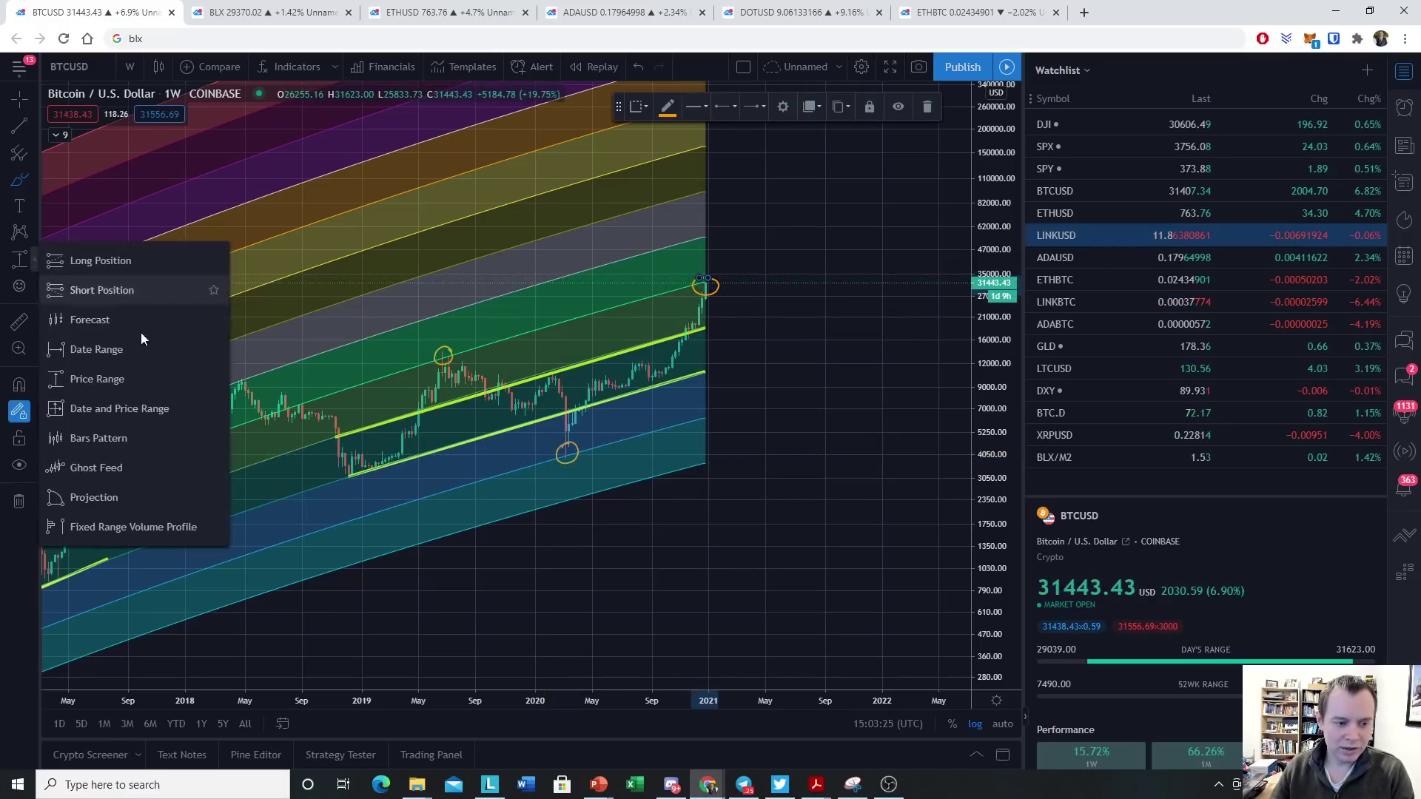
pyautogui.click(96, 351)
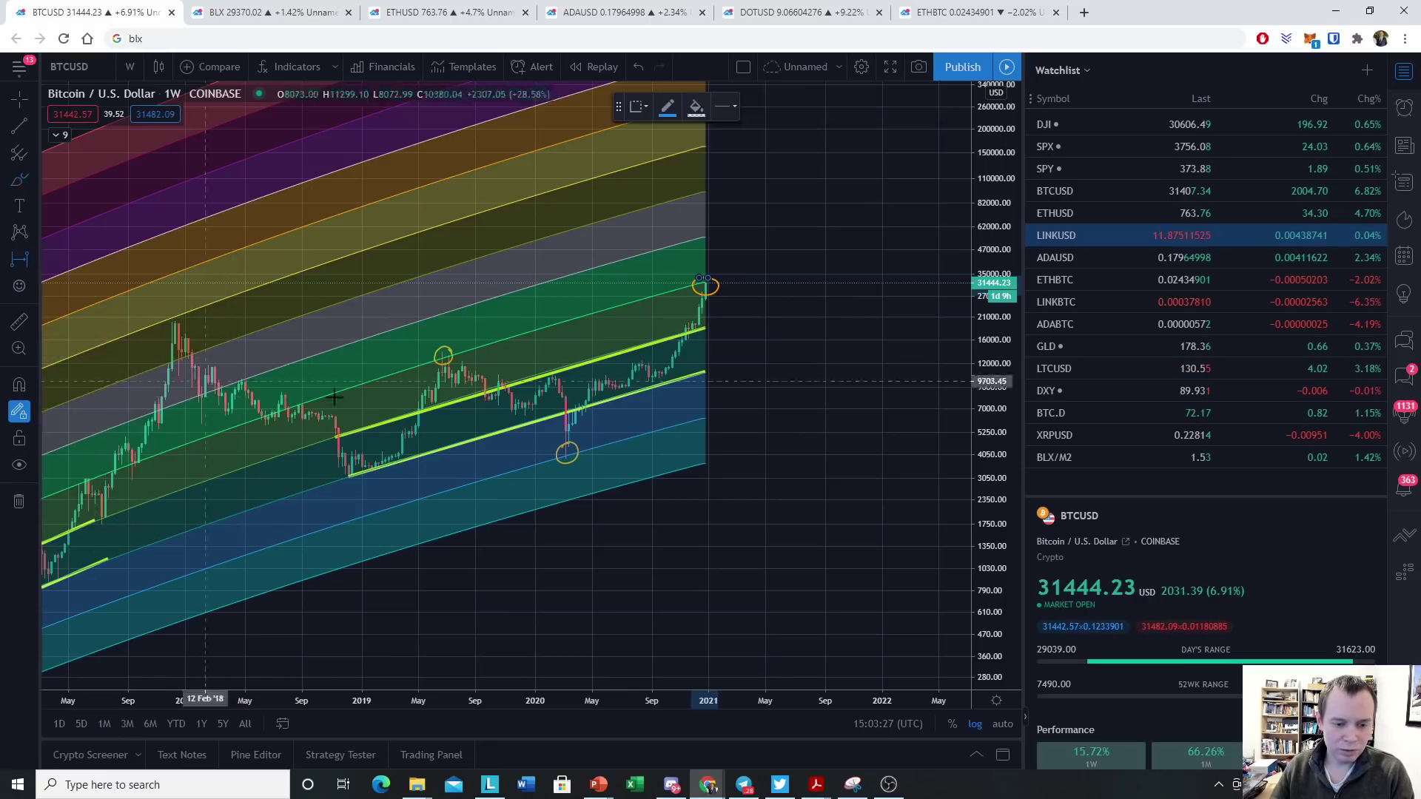
pyautogui.click(443, 357)
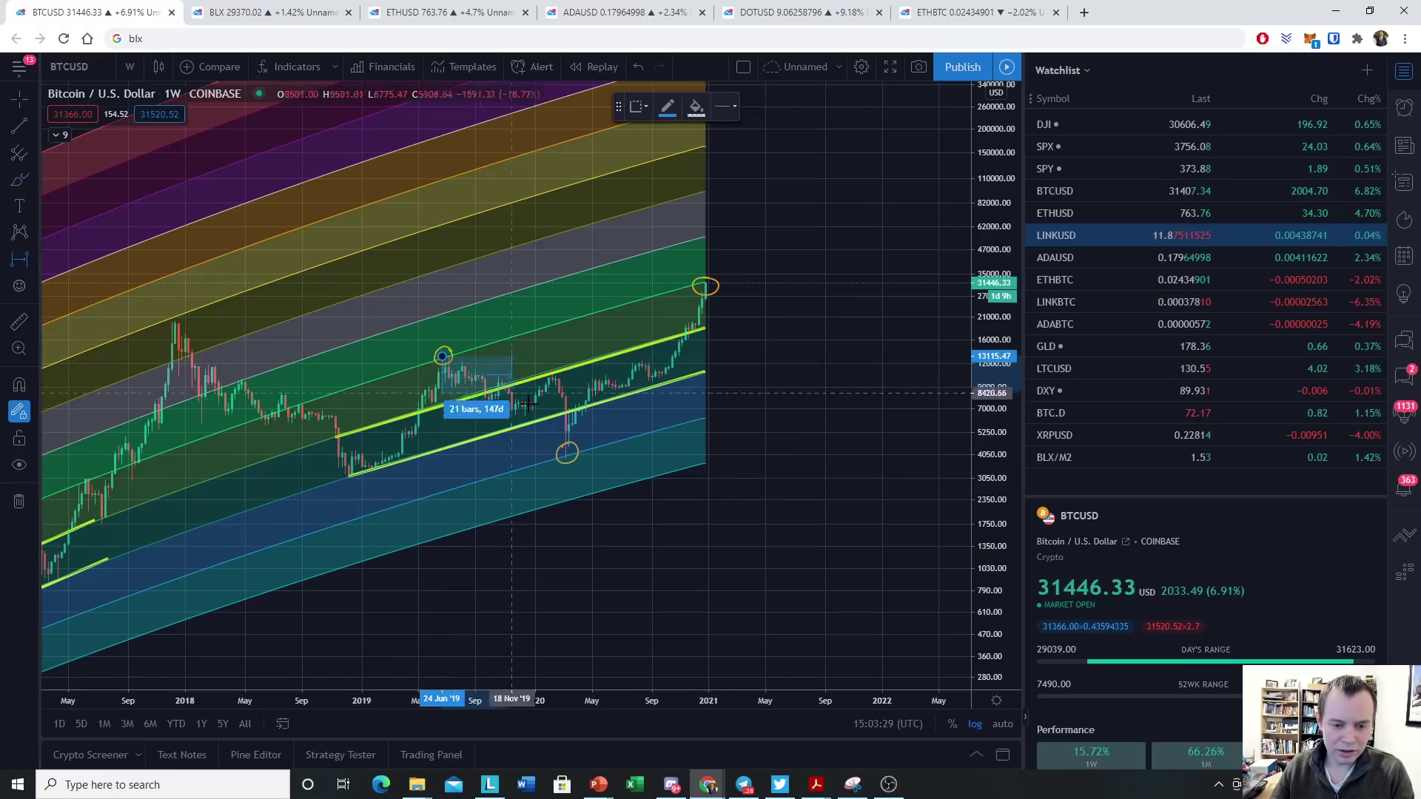
pyautogui.click(566, 453)
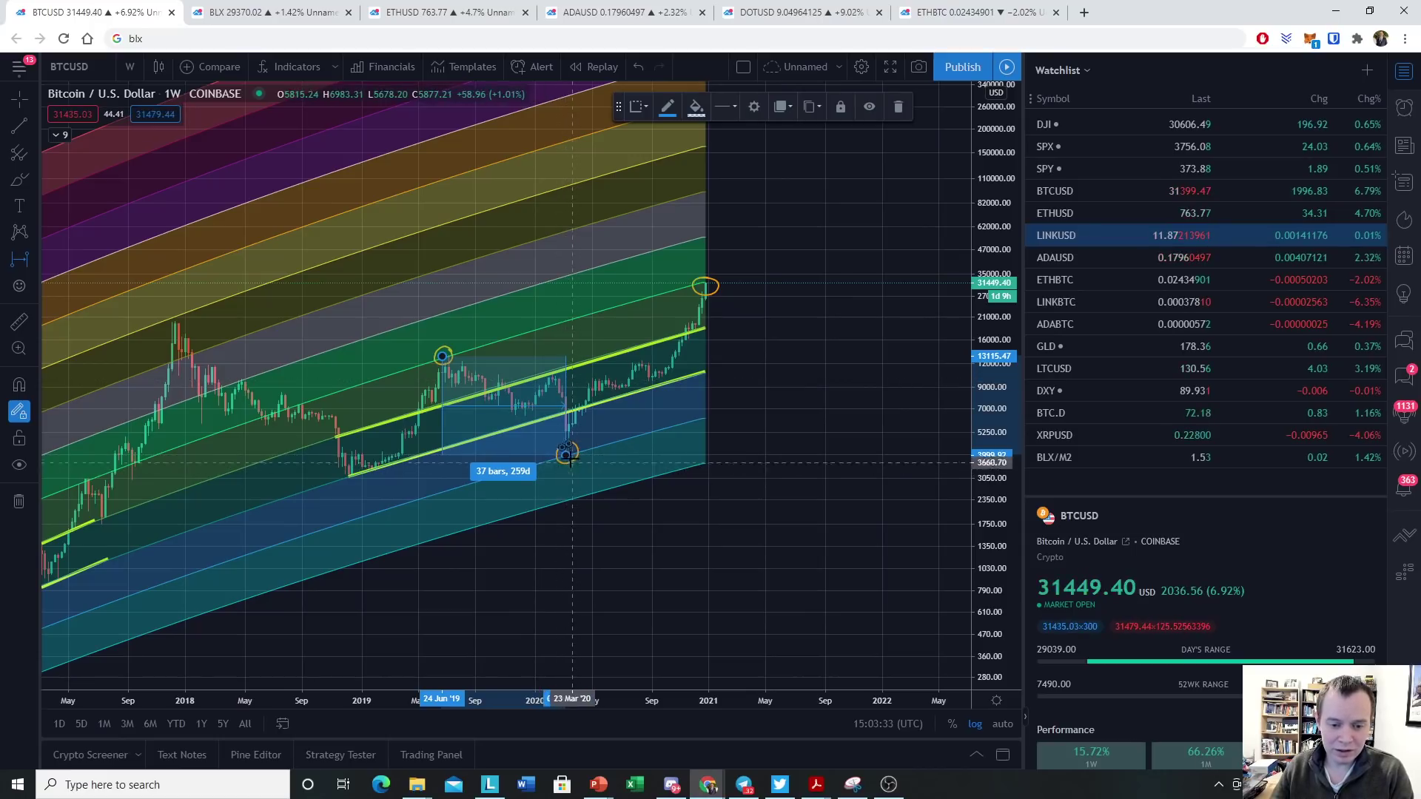
# Add date ranges March 2020 low to latest high (42 bars) and Dec 2018 low to mid-2019 high (28 bars)
pyautogui.click(566, 454)
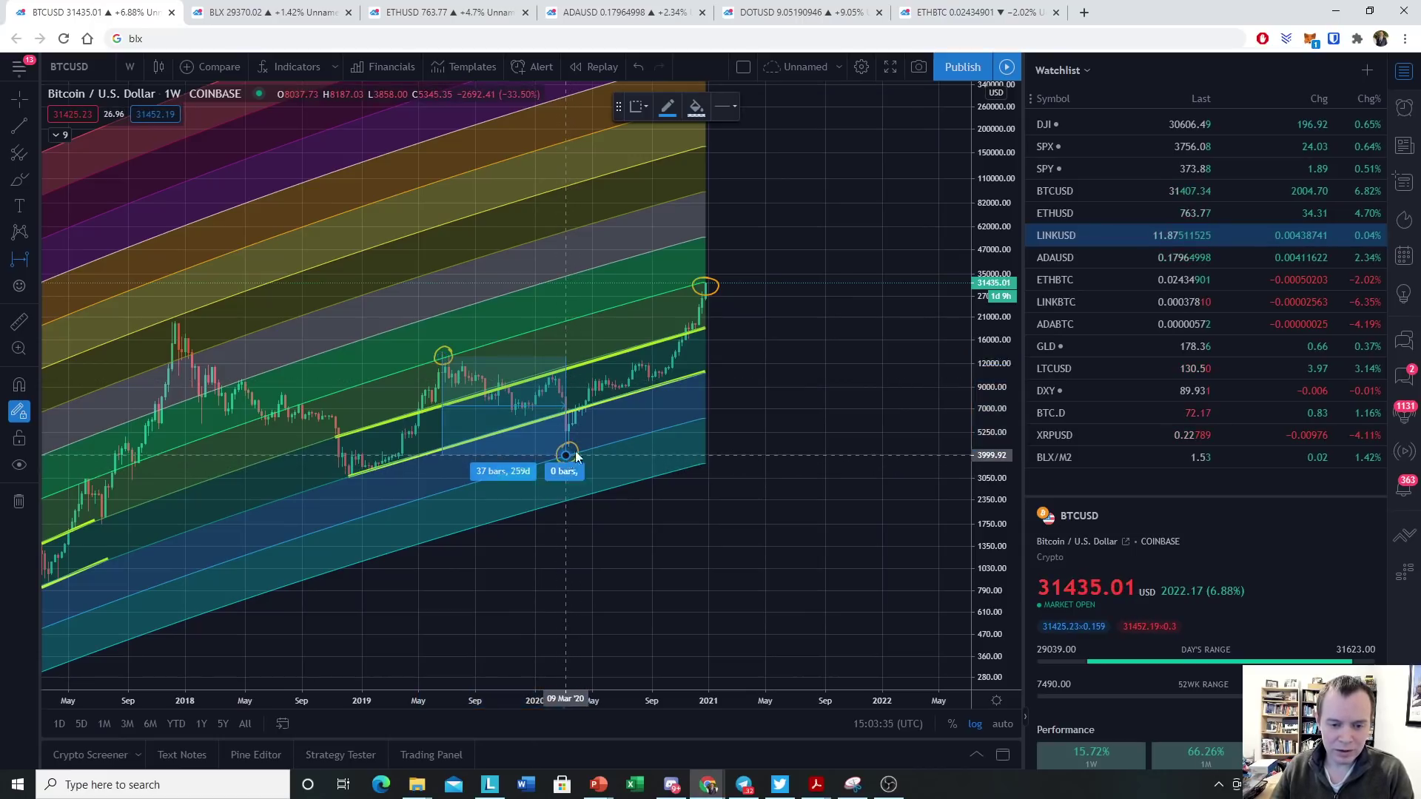
pyautogui.click(706, 287)
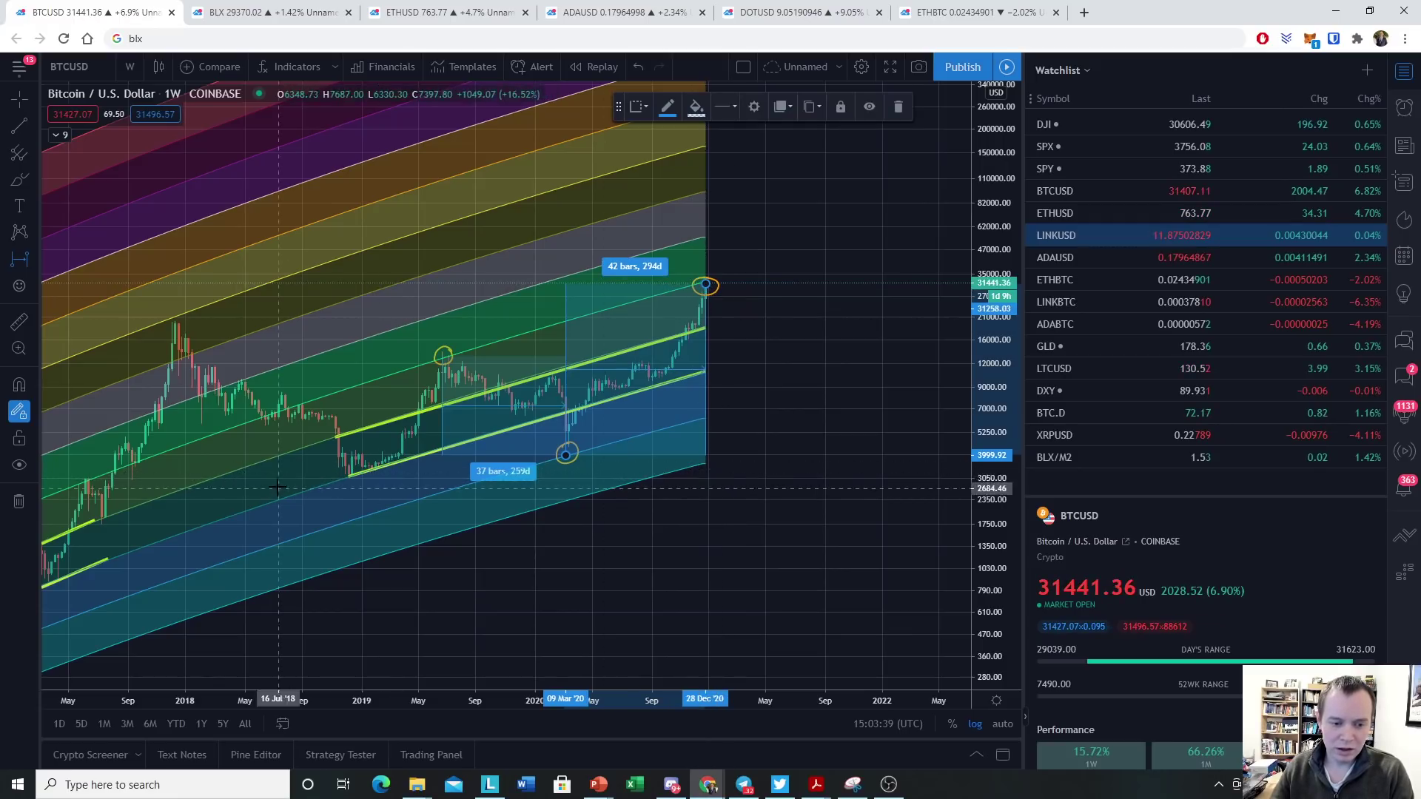
pyautogui.click(352, 479)
pyautogui.click(351, 476)
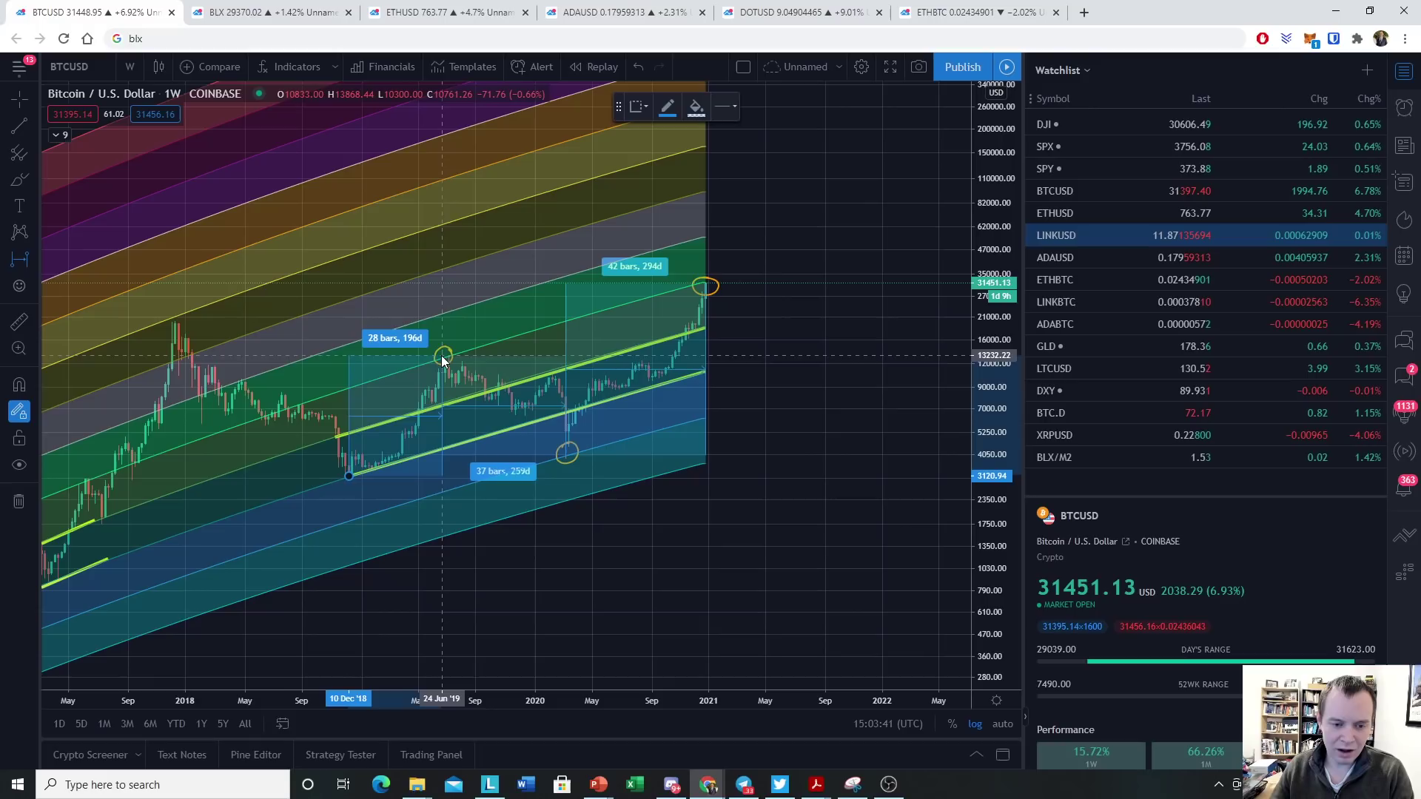
pyautogui.click(445, 357)
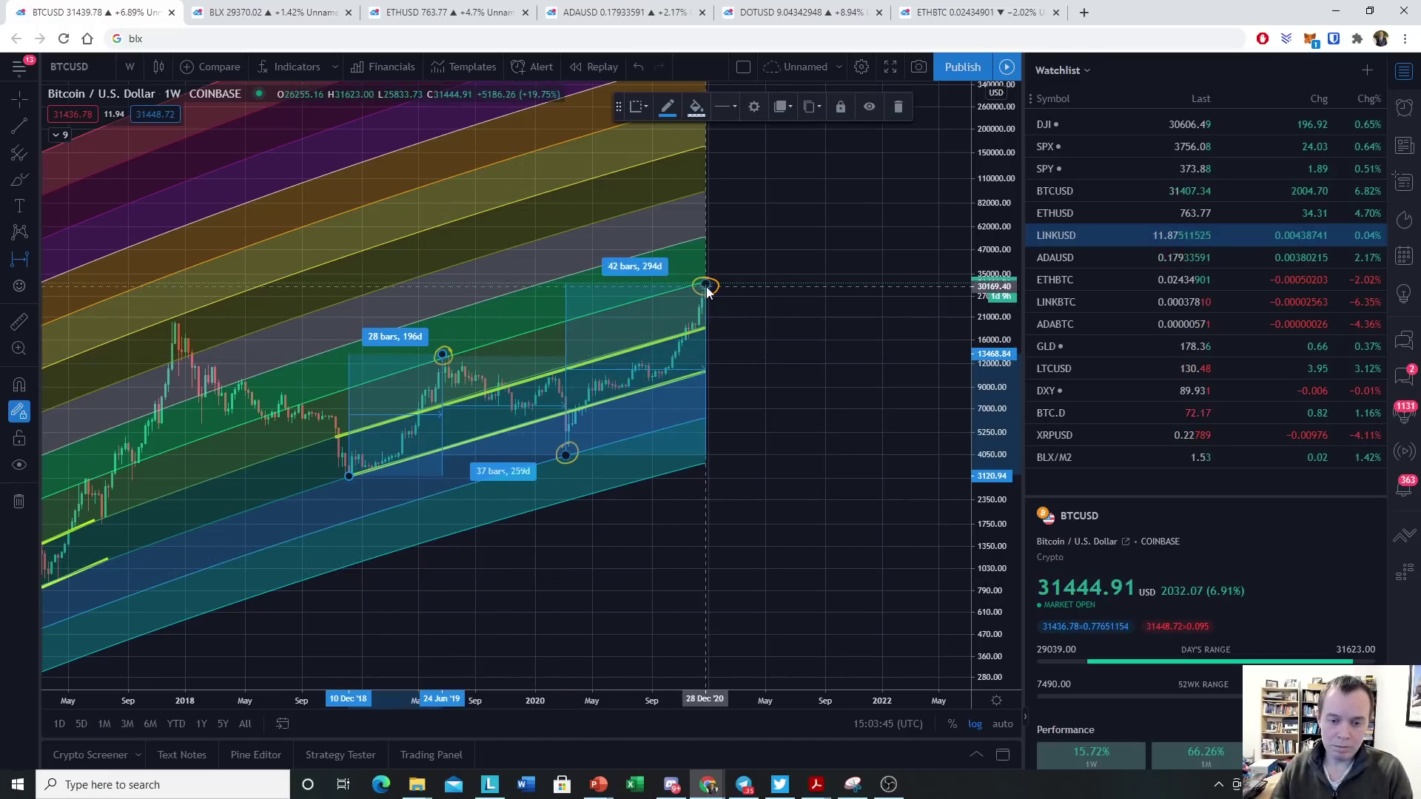
# Remove all drawings from the BTCUSD chart
pyautogui.rightClick(833, 256)
pyautogui.click(900, 573)
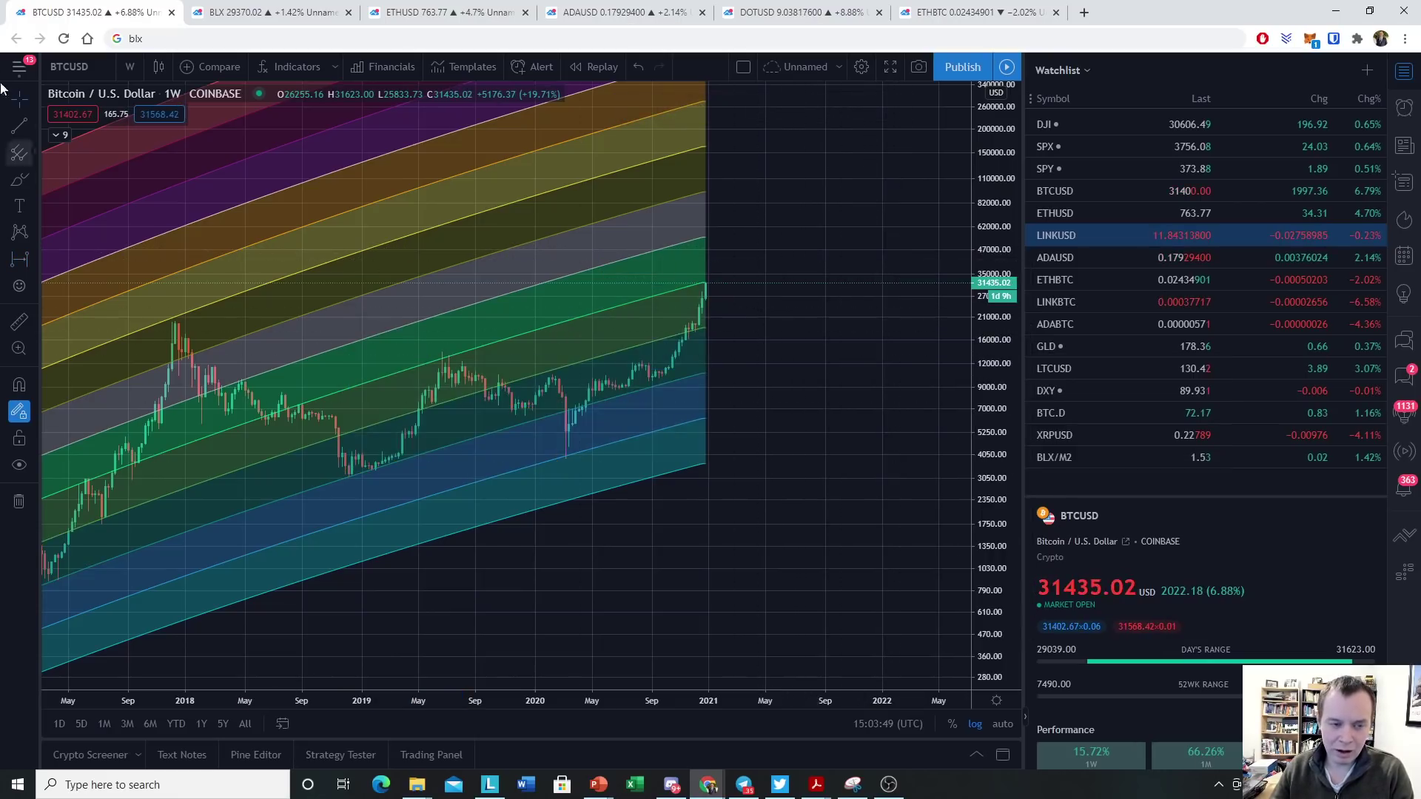
pyautogui.moveTo(768, 414); pyautogui.dragTo(842, 478)
pyautogui.scroll(5, 833, 476)
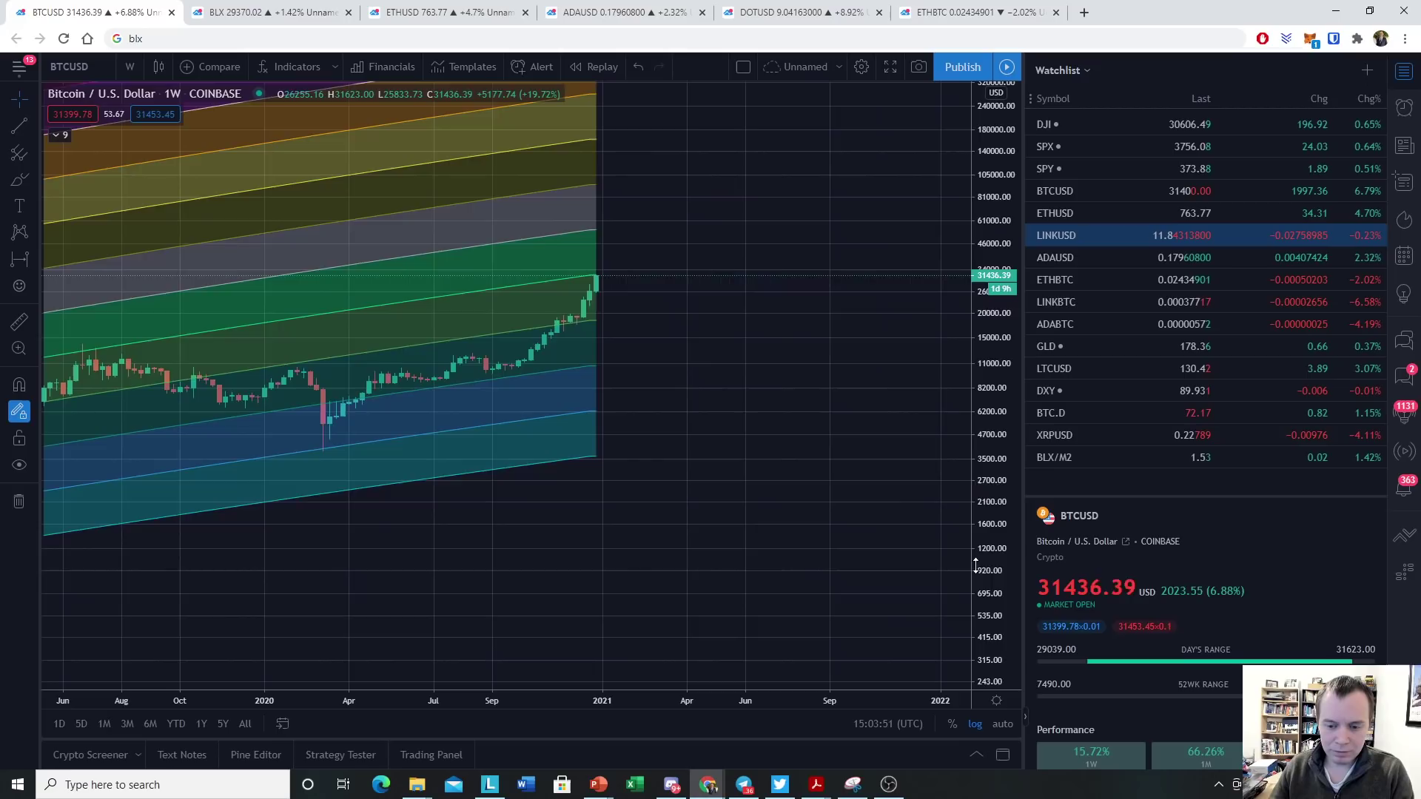
pyautogui.scroll(3, 870, 254)
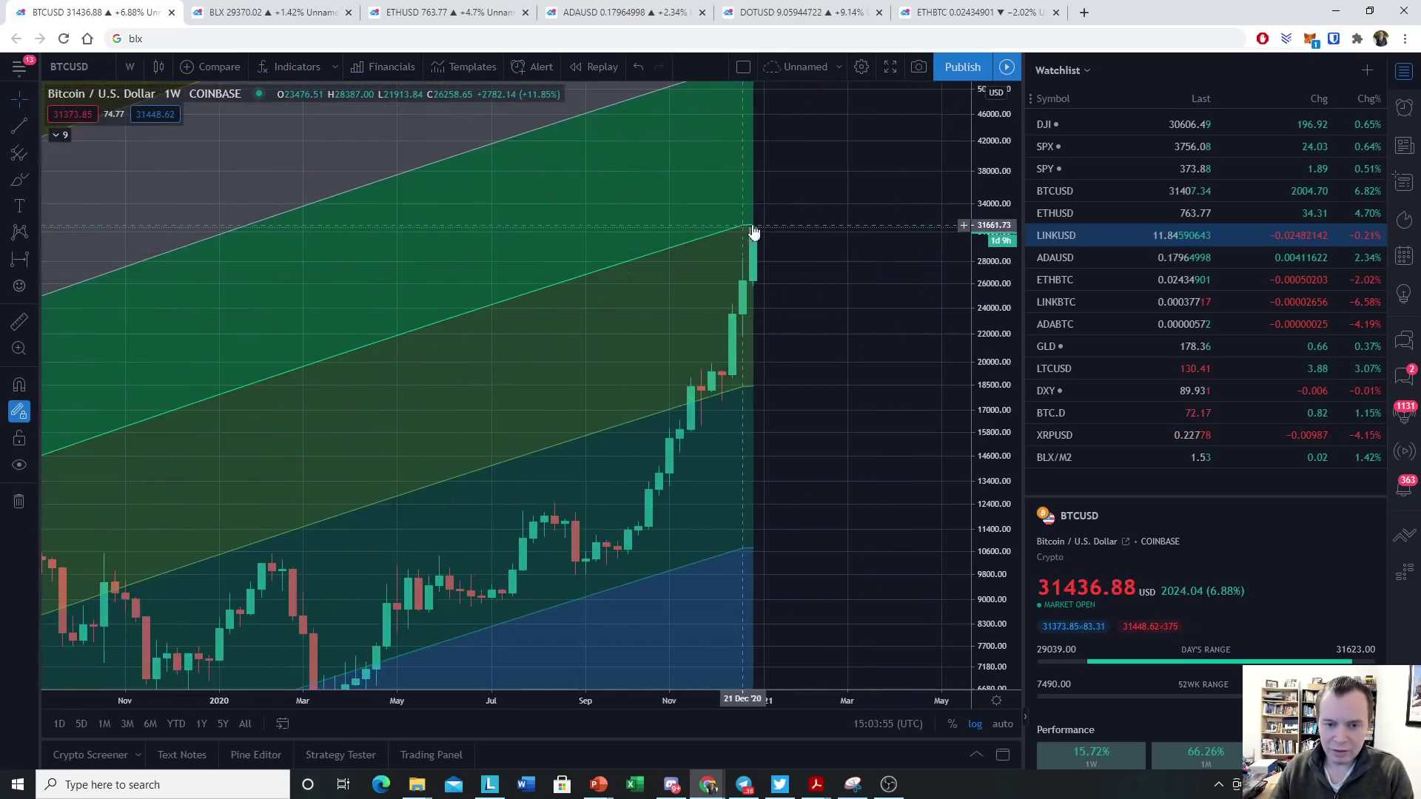
# Switch the chart to the 1-day interval and zoom out to show 2017–2021
pyautogui.click(132, 66)
pyautogui.click(179, 427)
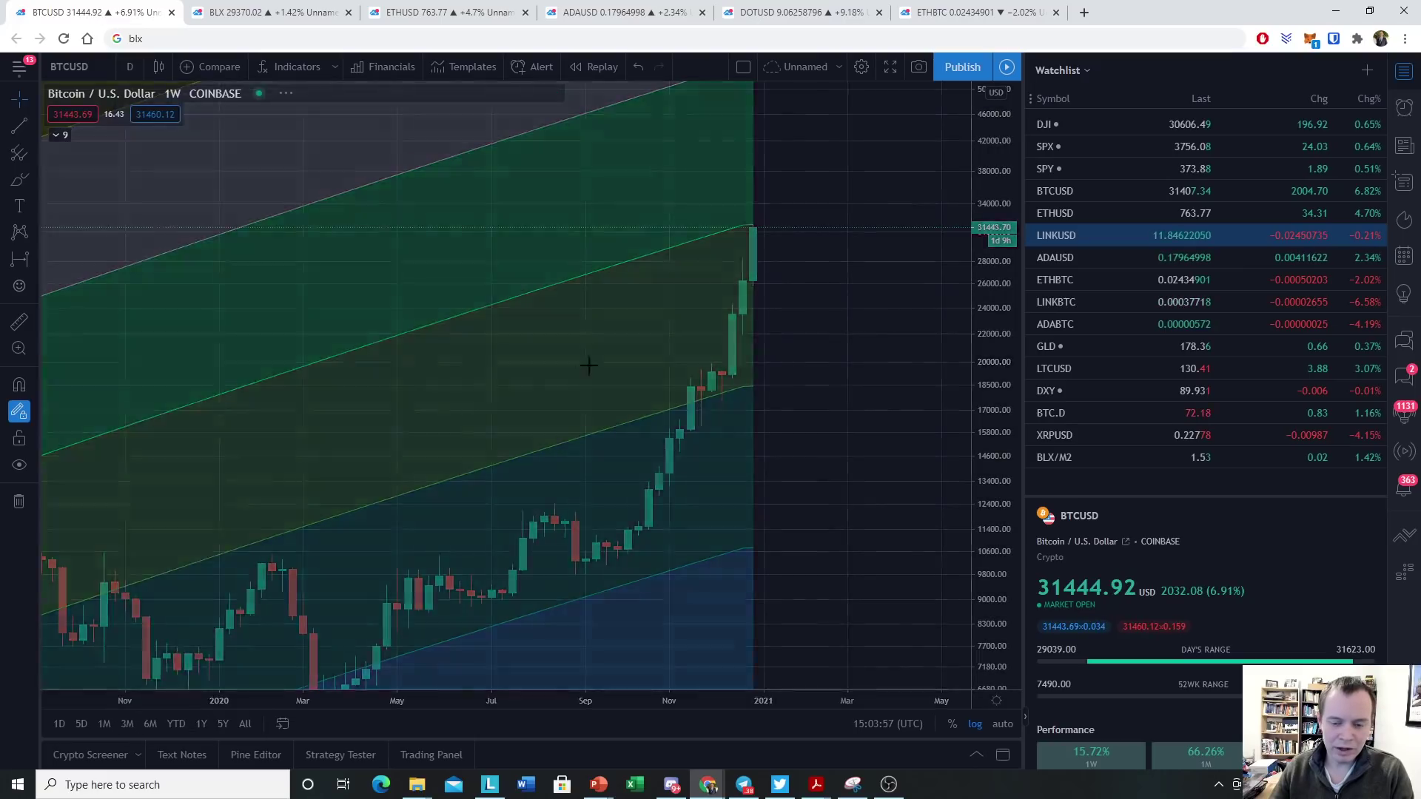
pyautogui.scroll(-3, 800, 294)
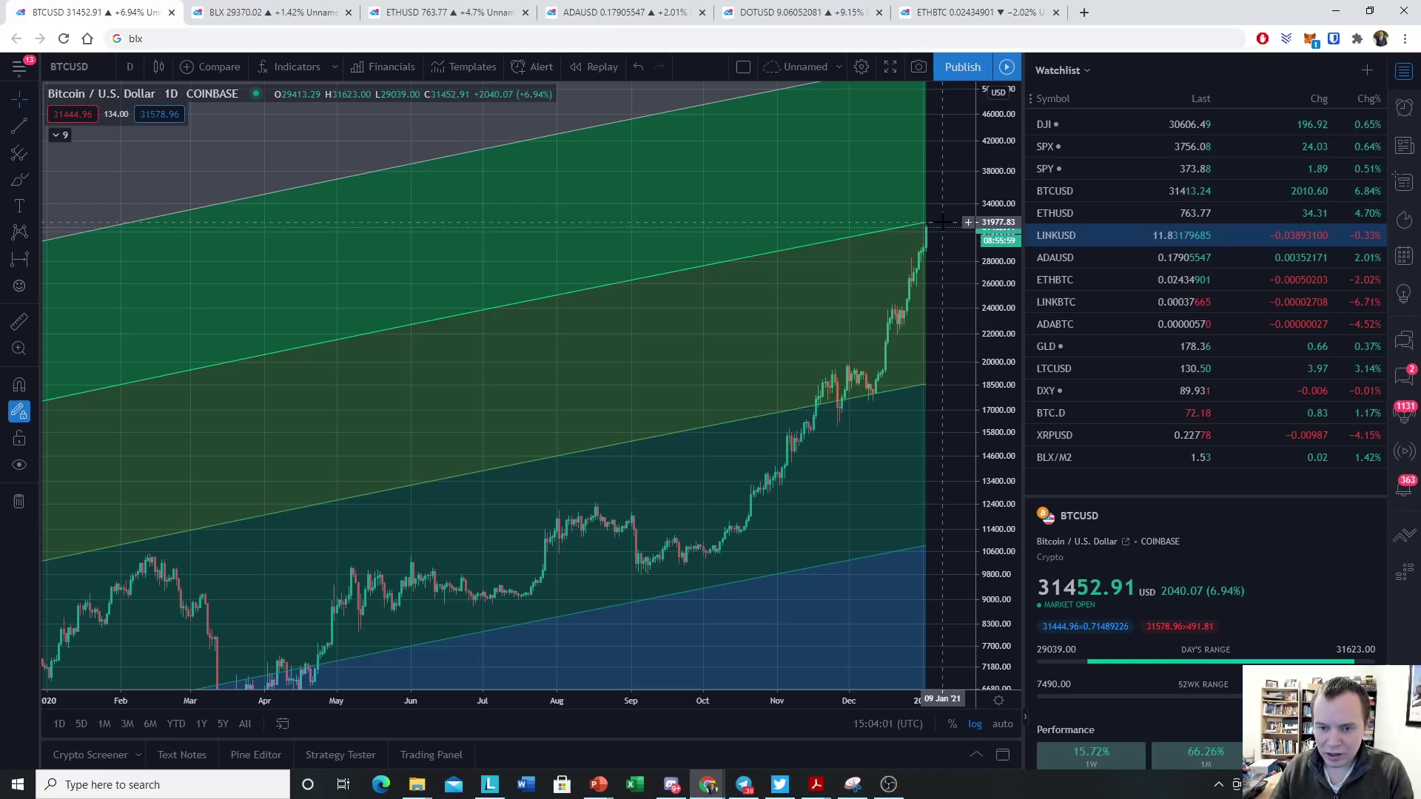
pyautogui.scroll(-5, 943, 221)
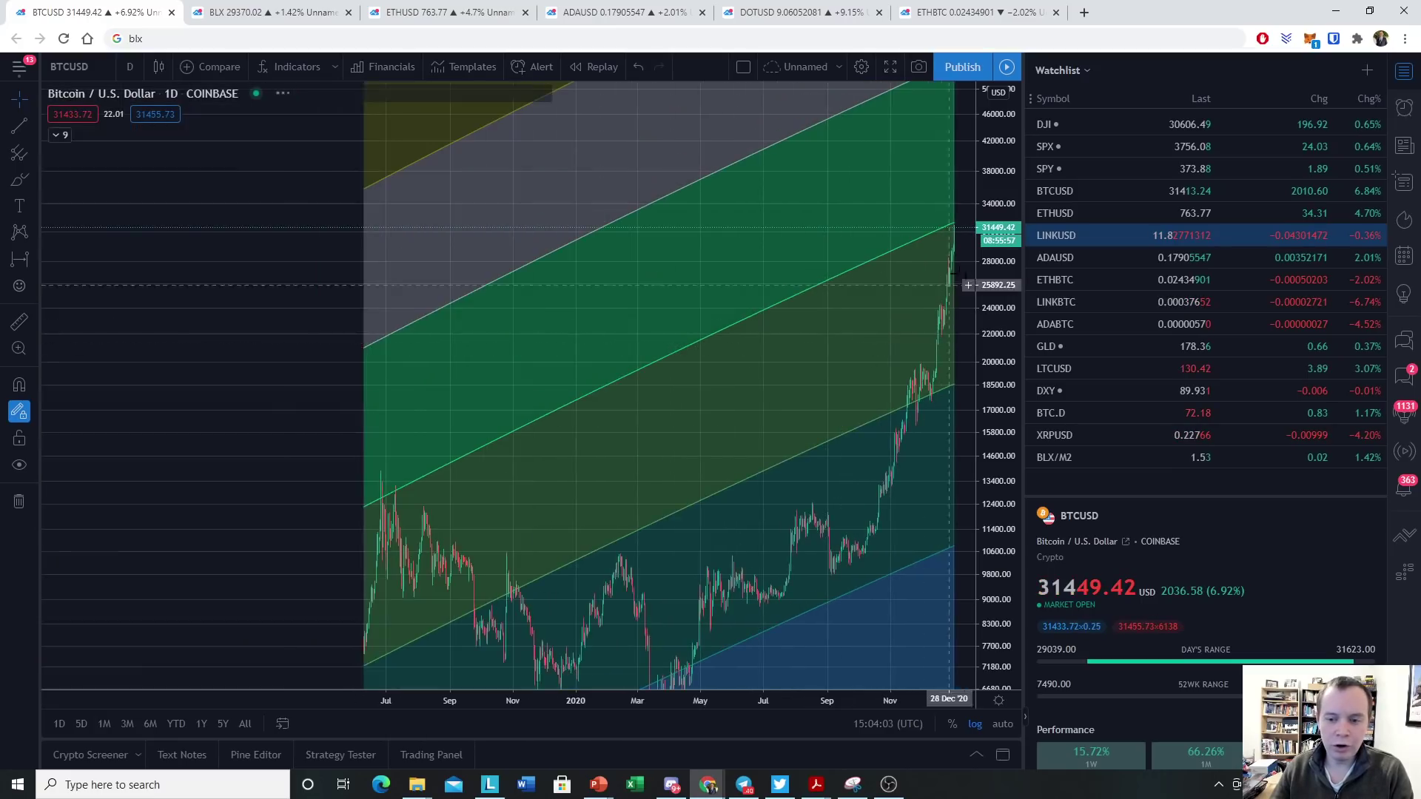
pyautogui.scroll(-5, 863, 501)
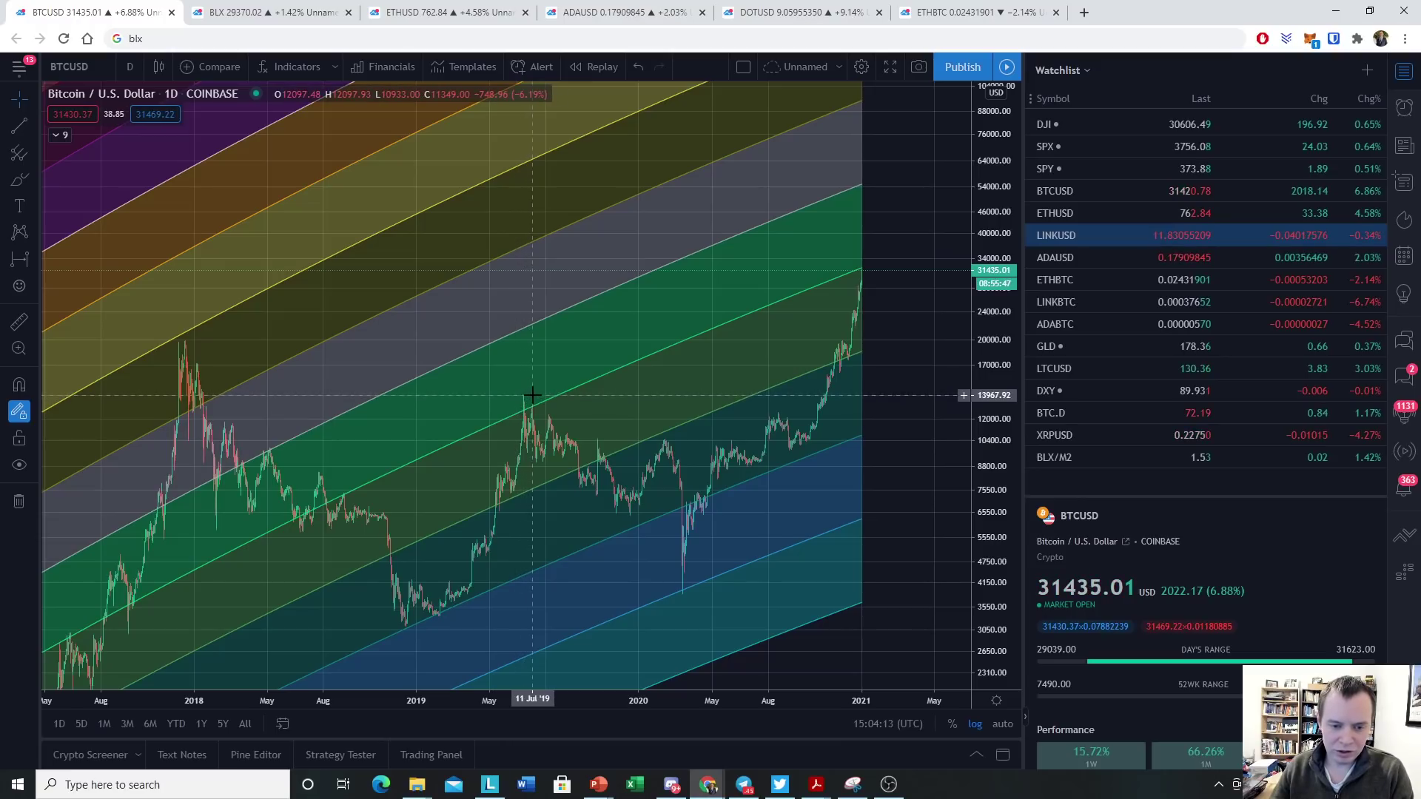
# Measure the 8.50% price range from the June 2019 peak up to the band line
pyautogui.scroll(2, 574, 321)
pyautogui.moveTo(584, 322); pyautogui.dragTo(748, 326)
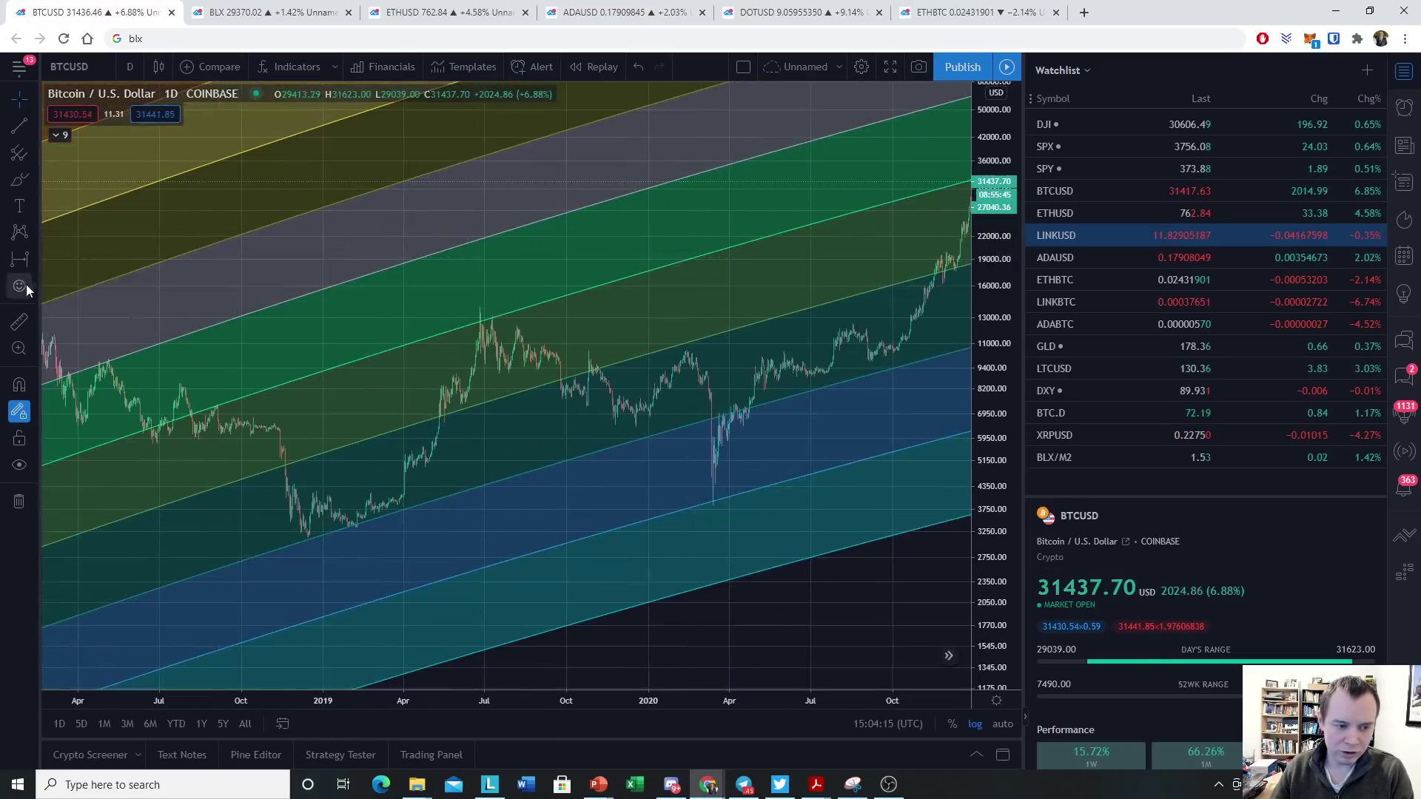
pyautogui.click(33, 261)
pyautogui.click(135, 370)
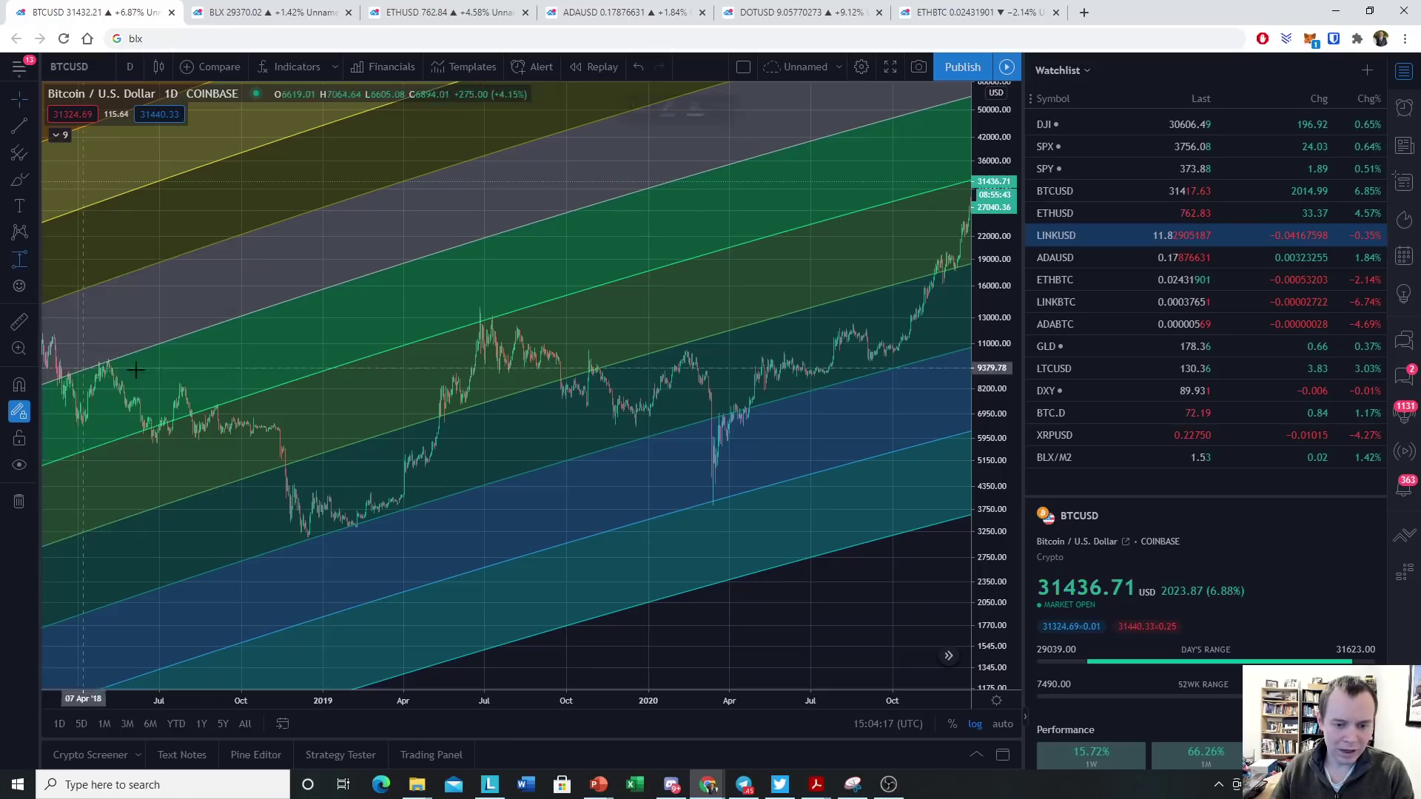
pyautogui.click(482, 320)
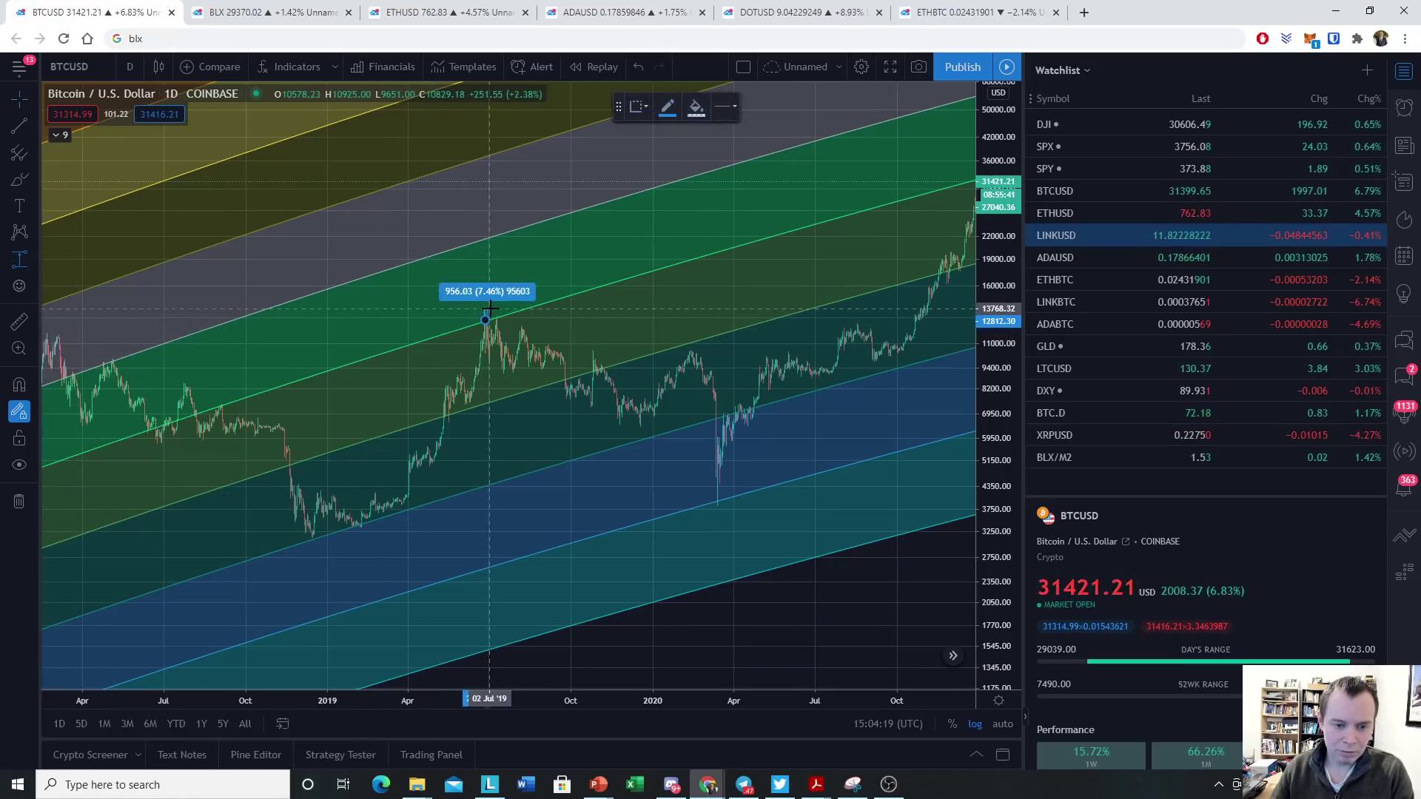
pyautogui.click(489, 307)
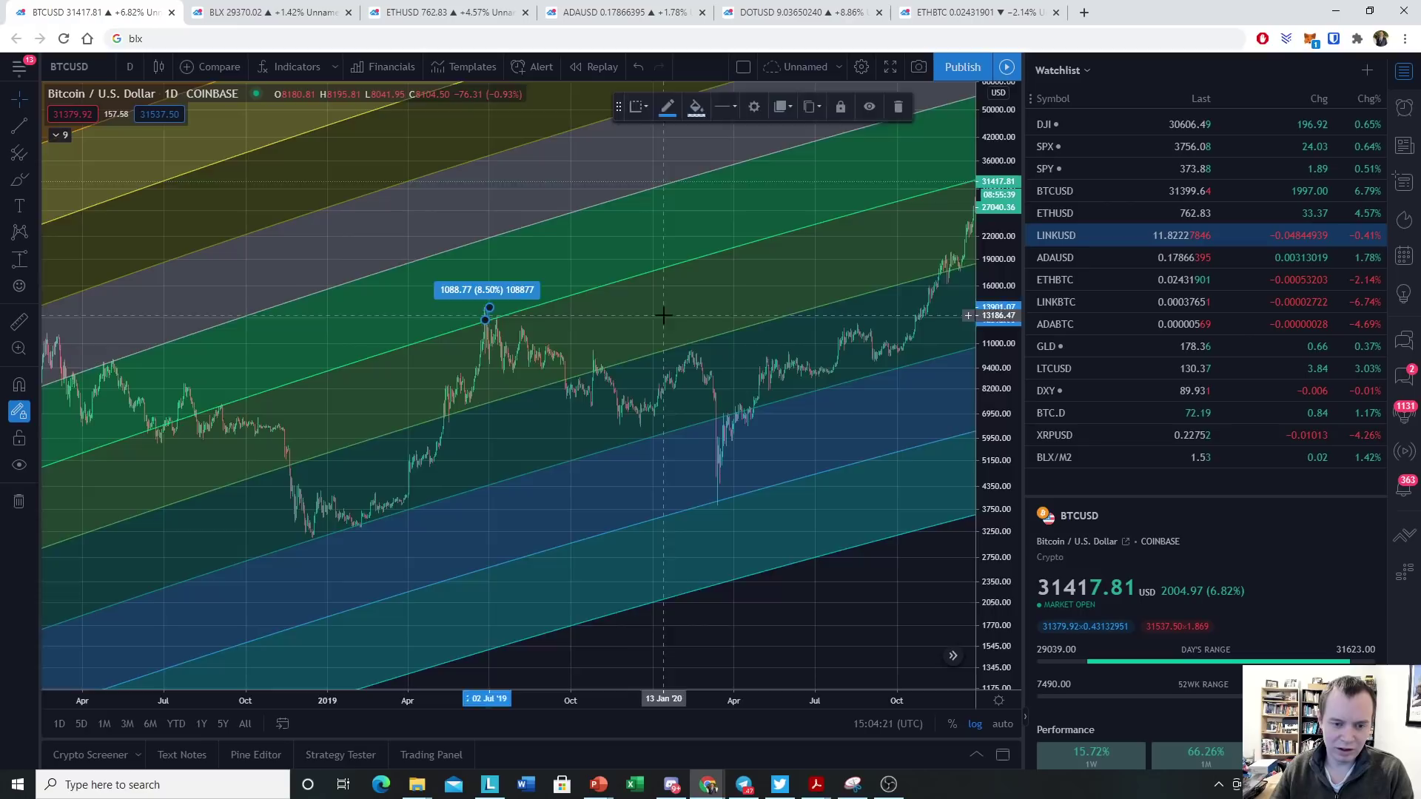
# Add a matching 8.50% price range from the latest candle up to the band line
pyautogui.moveTo(663, 318); pyautogui.dragTo(371, 454)
pyautogui.click(19, 259)
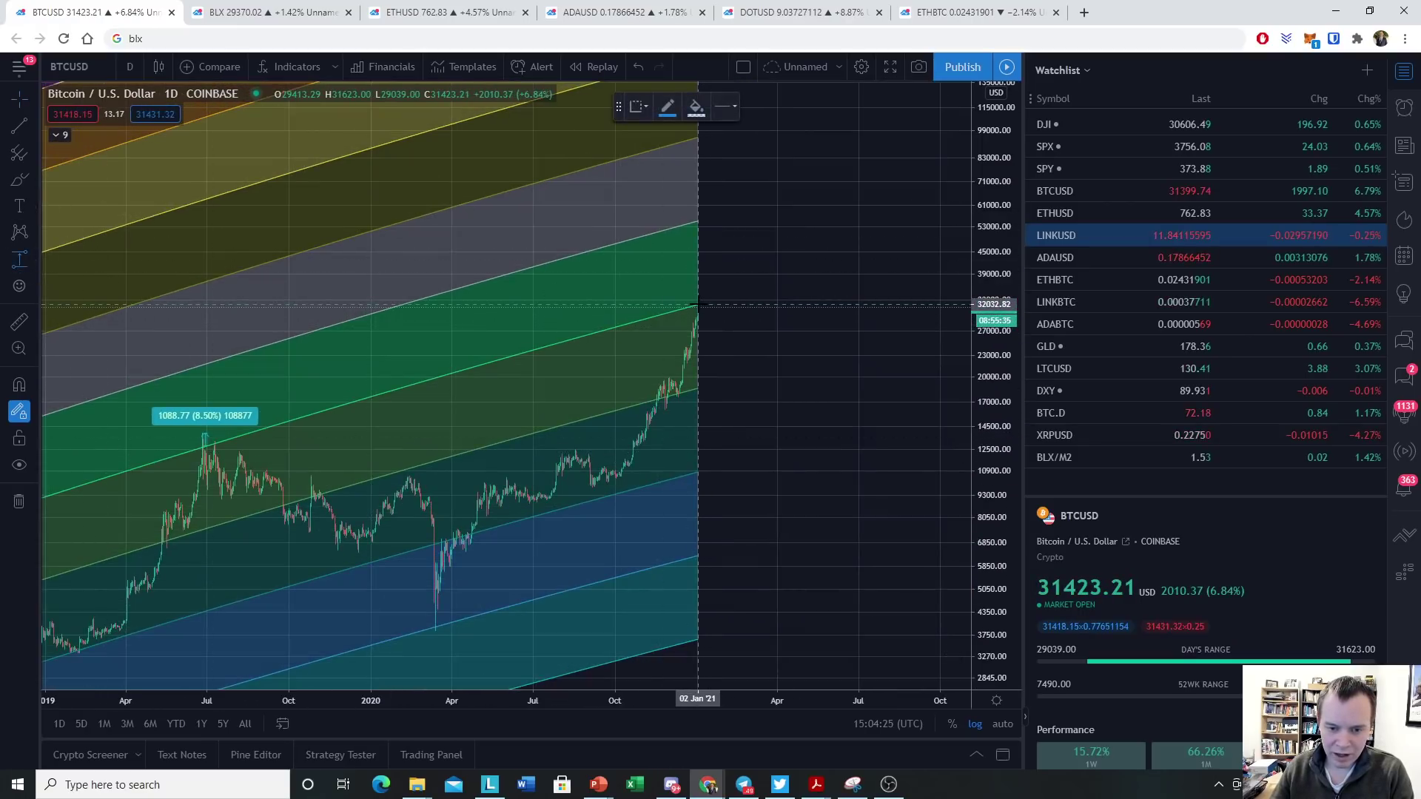
pyautogui.click(698, 304)
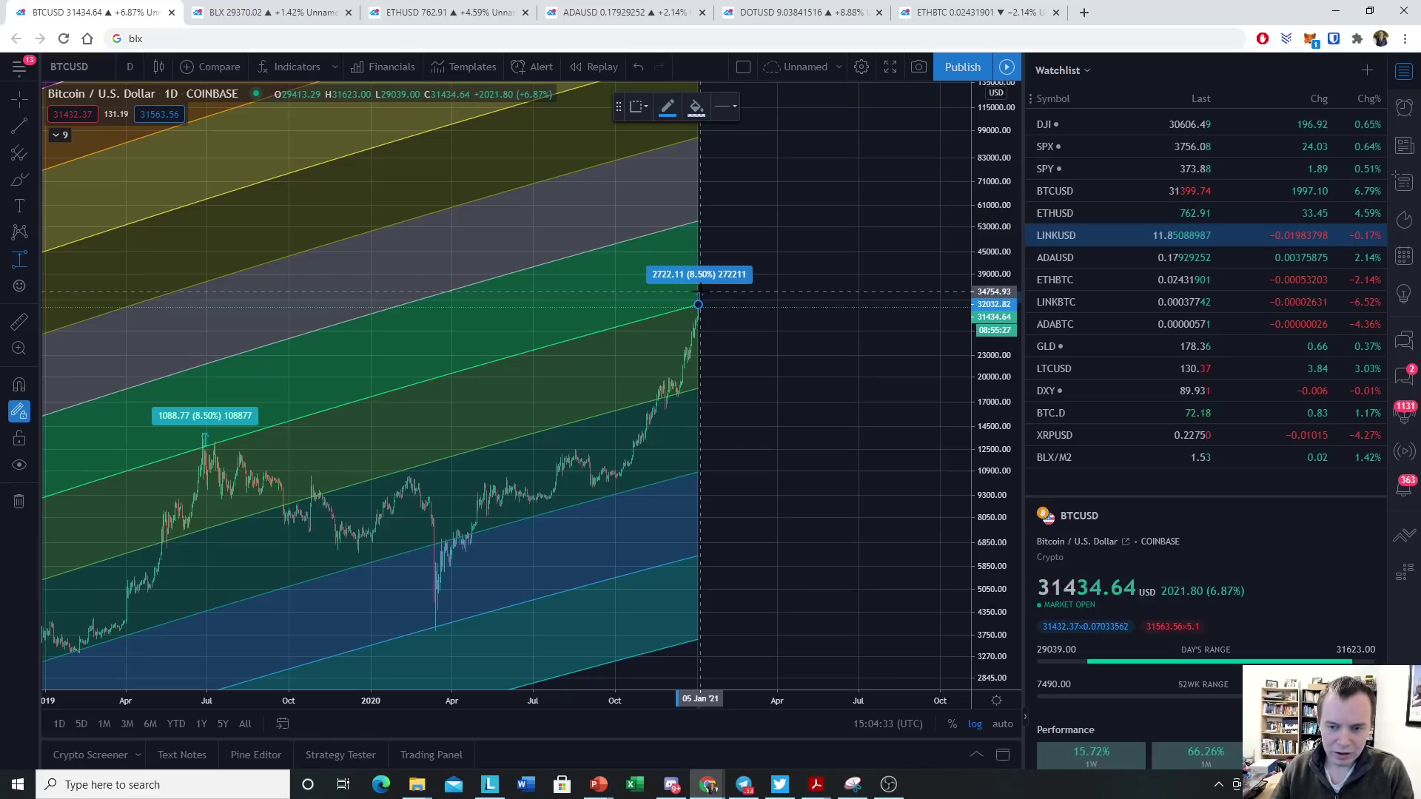
pyautogui.click(700, 292)
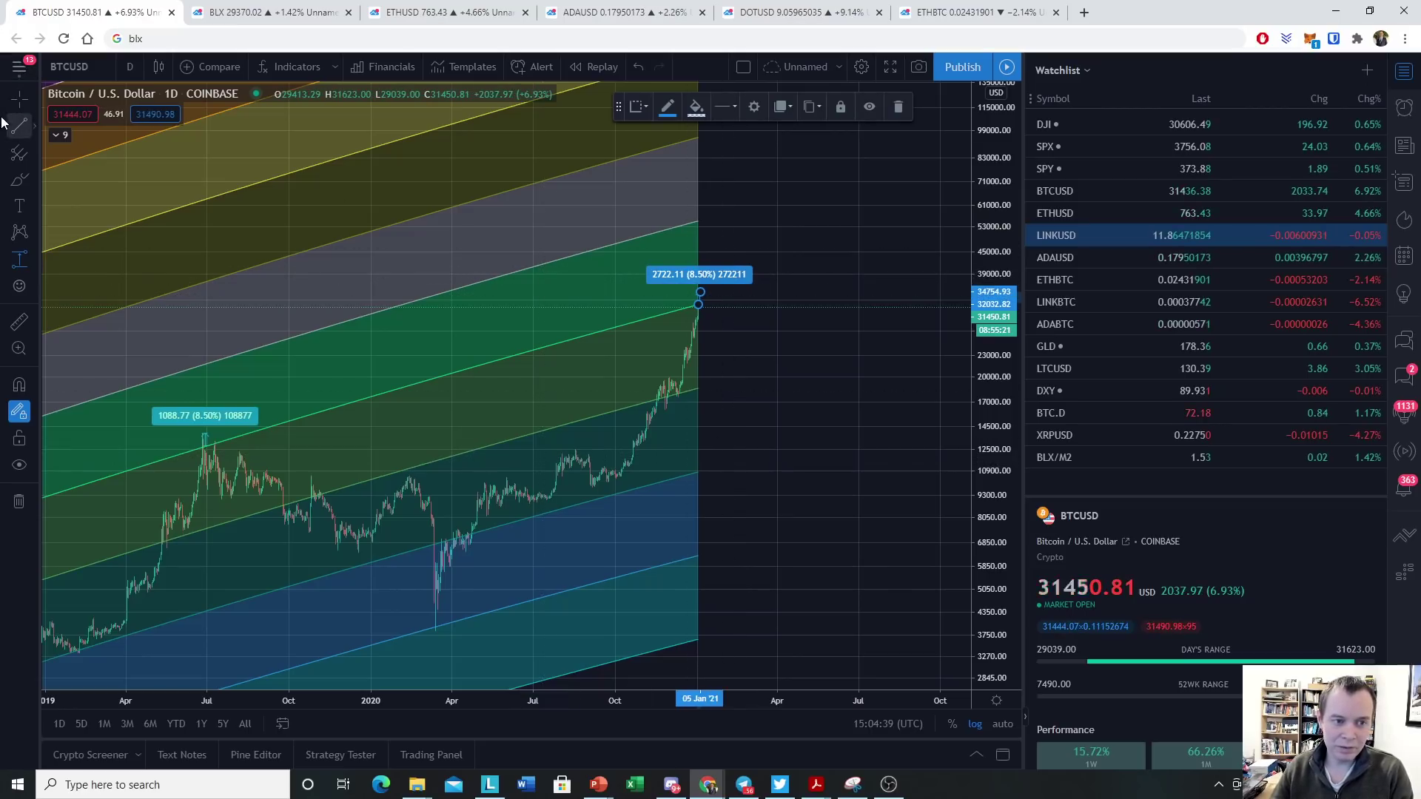
pyautogui.scroll(-2, 209, 207)
pyautogui.moveTo(294, 196); pyautogui.dragTo(629, 342)
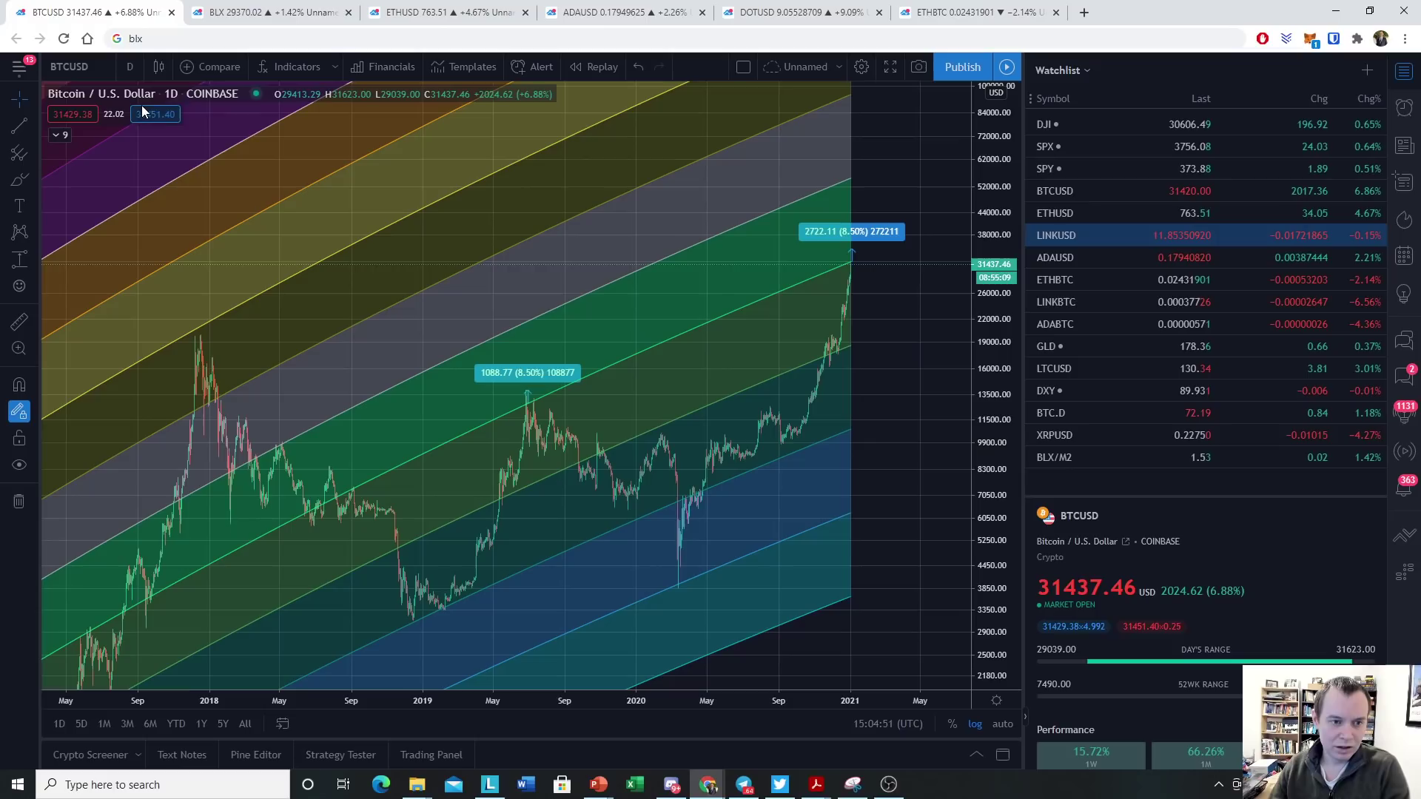
# On the BLX tab, load BTCUSD from Bitstamp and remove its yellow drawings
pyautogui.click(240, 15)
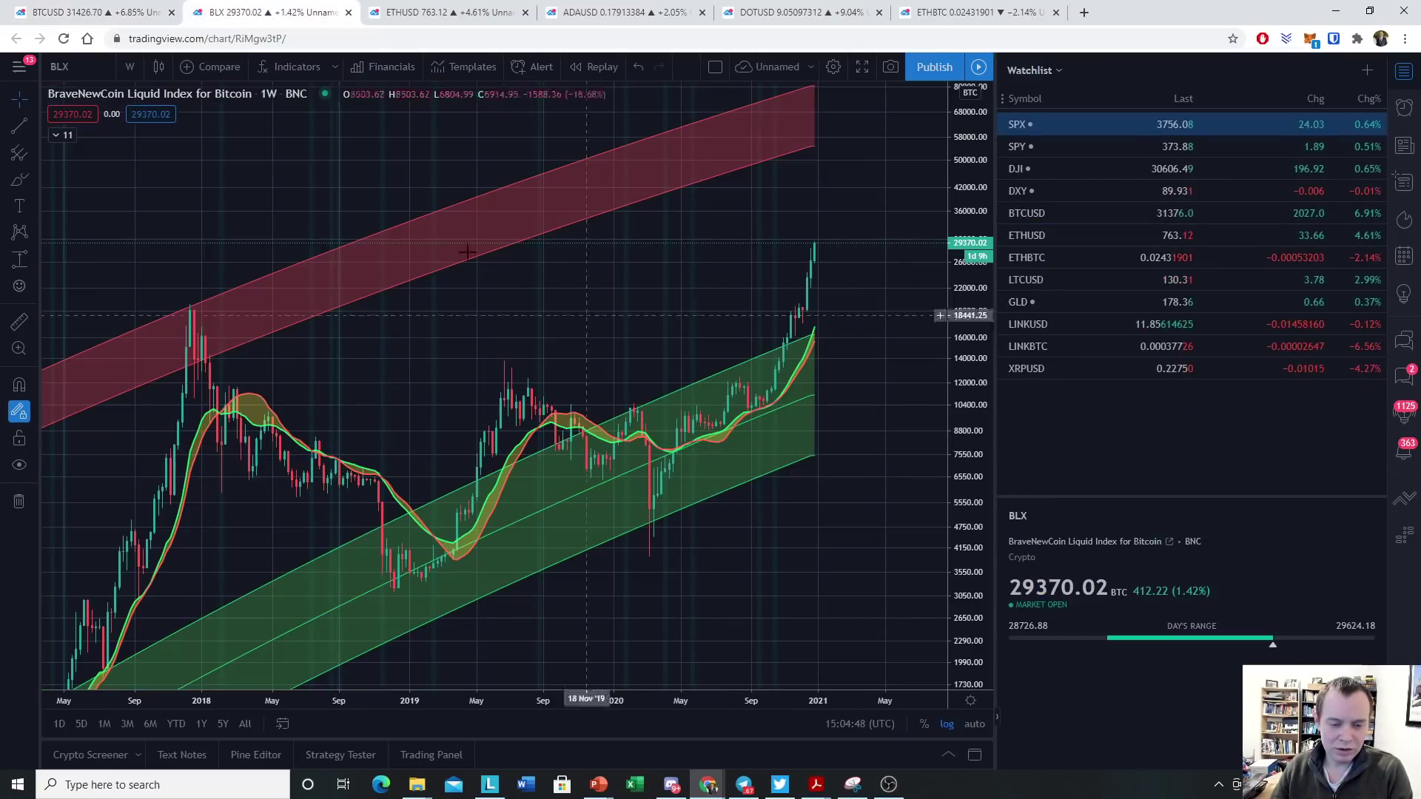
pyautogui.click(68, 71)
pyautogui.write('BTCUSD')
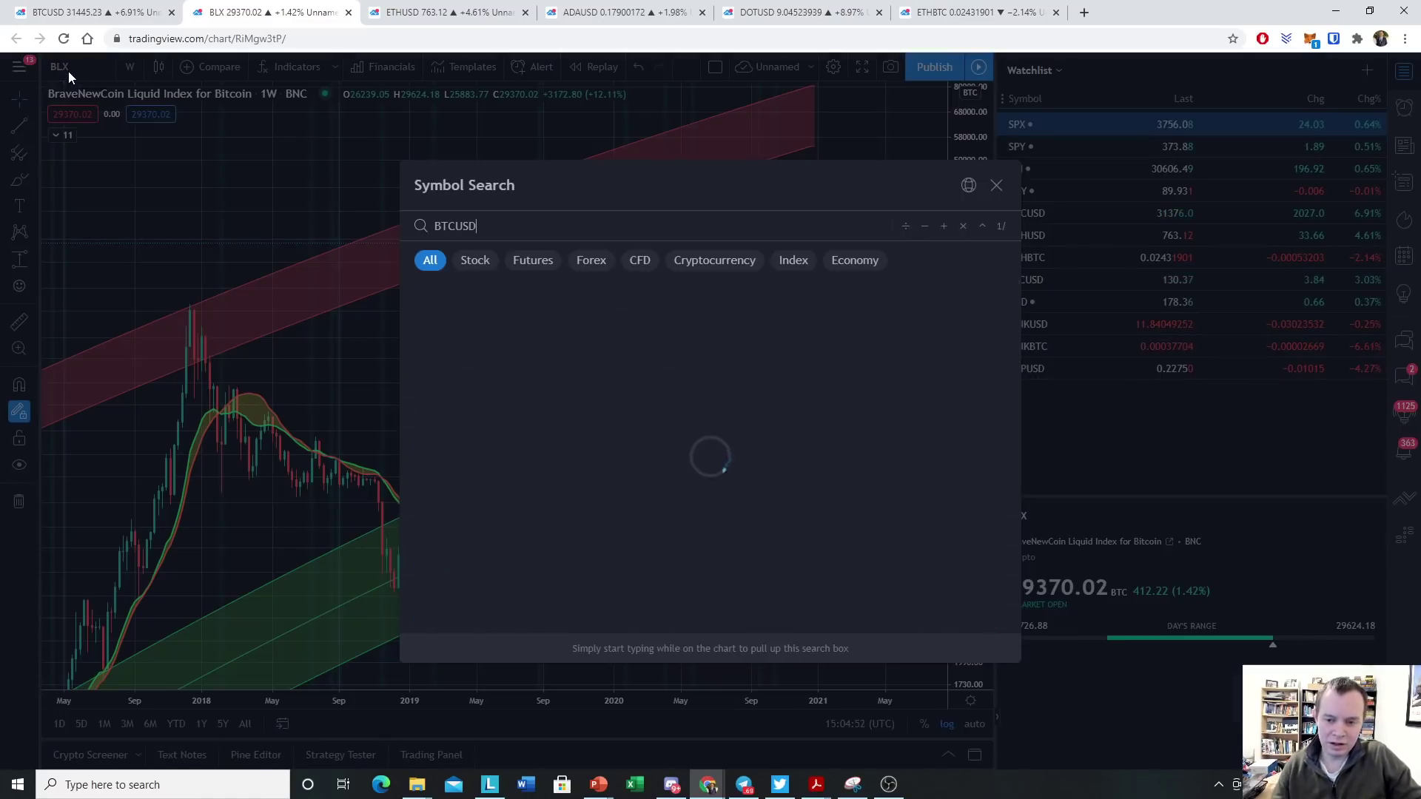
pyautogui.click(680, 292)
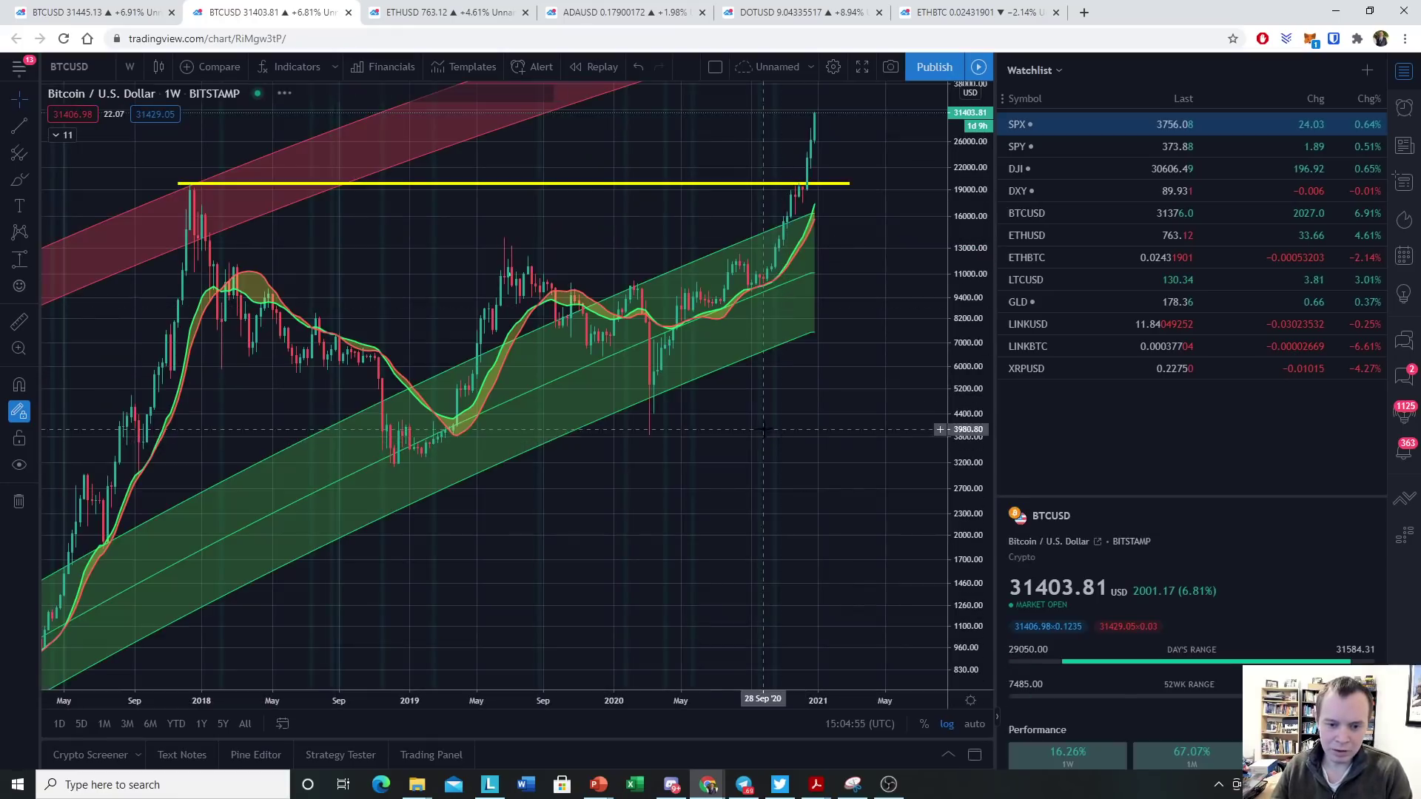
pyautogui.rightClick(899, 547)
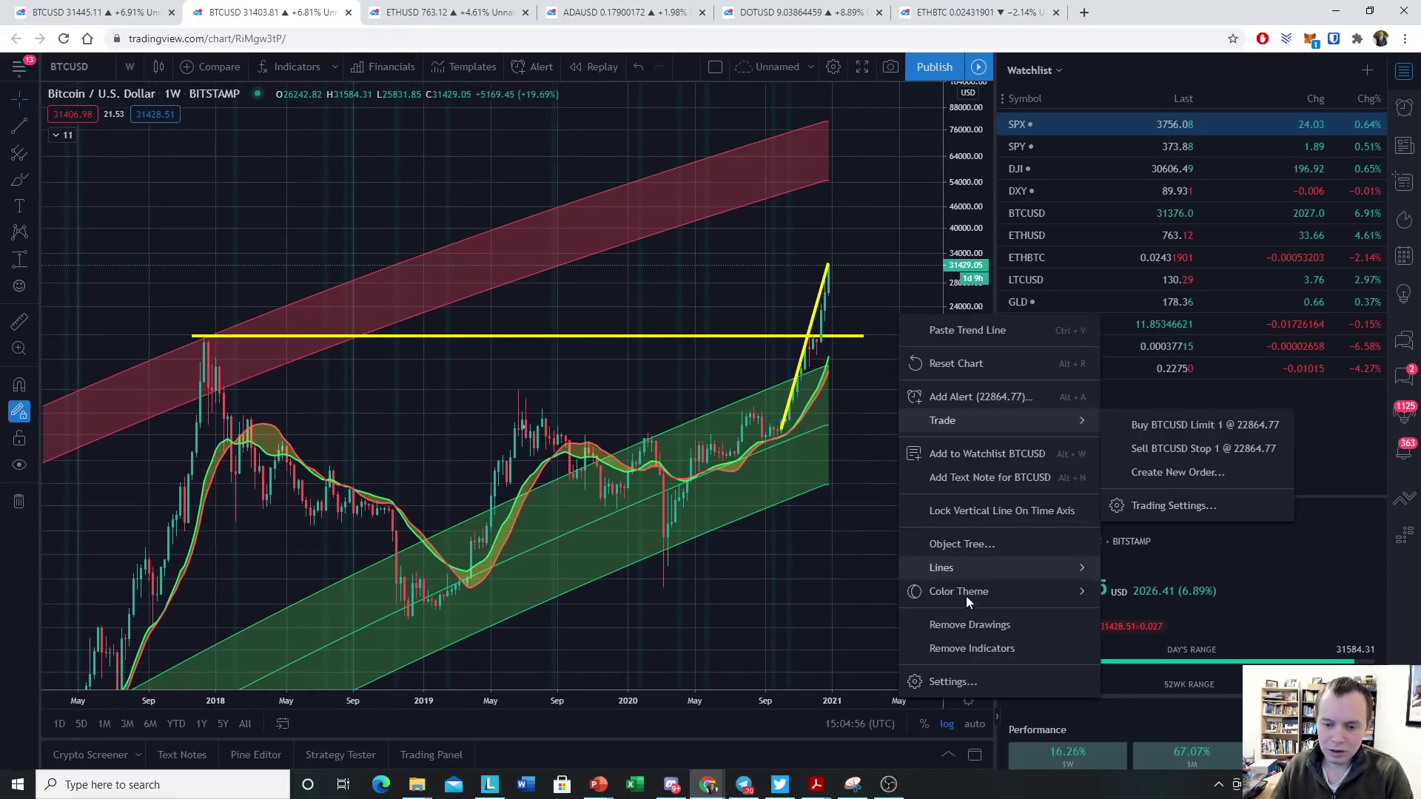
pyautogui.click(955, 622)
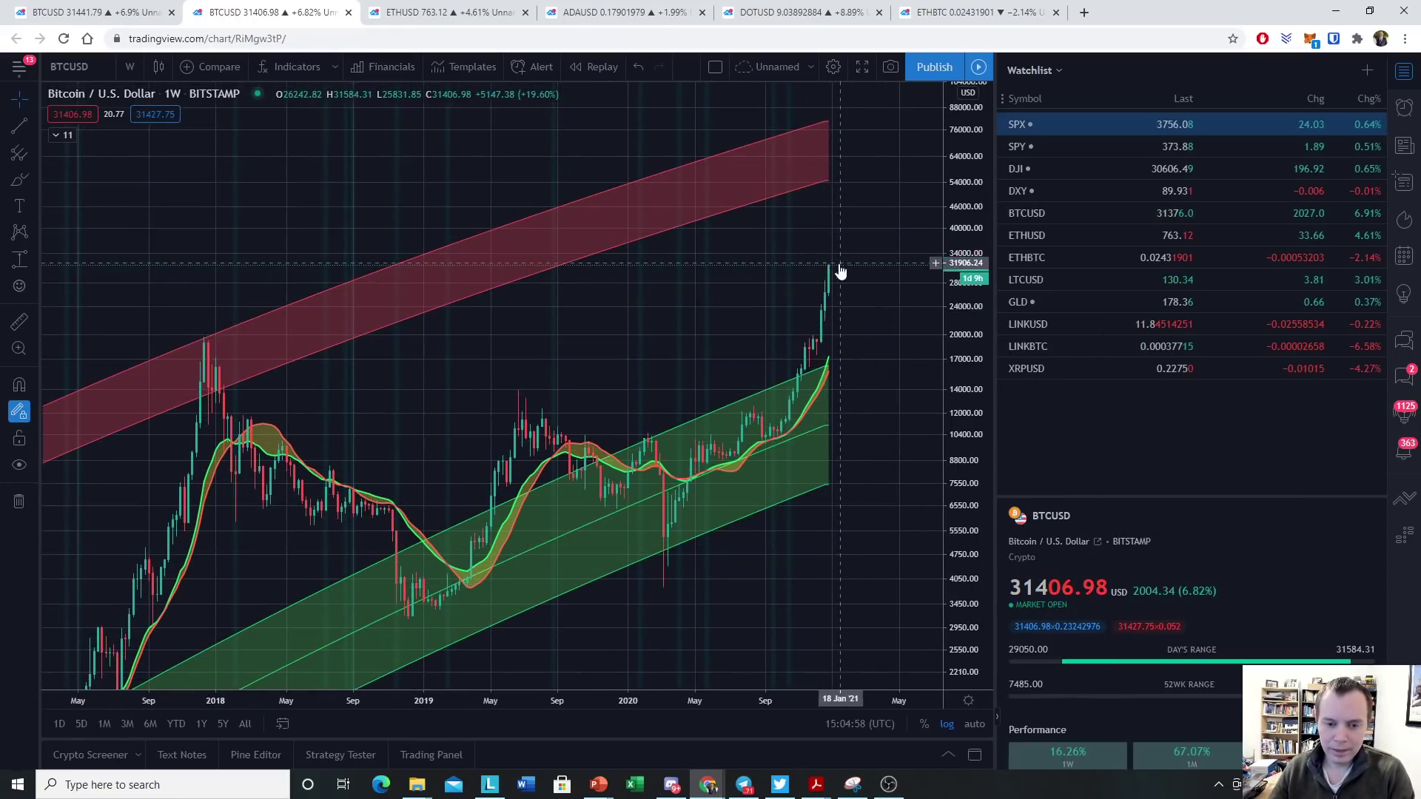
# Add the ITC ln(price/20 wk. SMA) oscillator and draw a yellow line at its 0.70 level
pyautogui.click(286, 68)
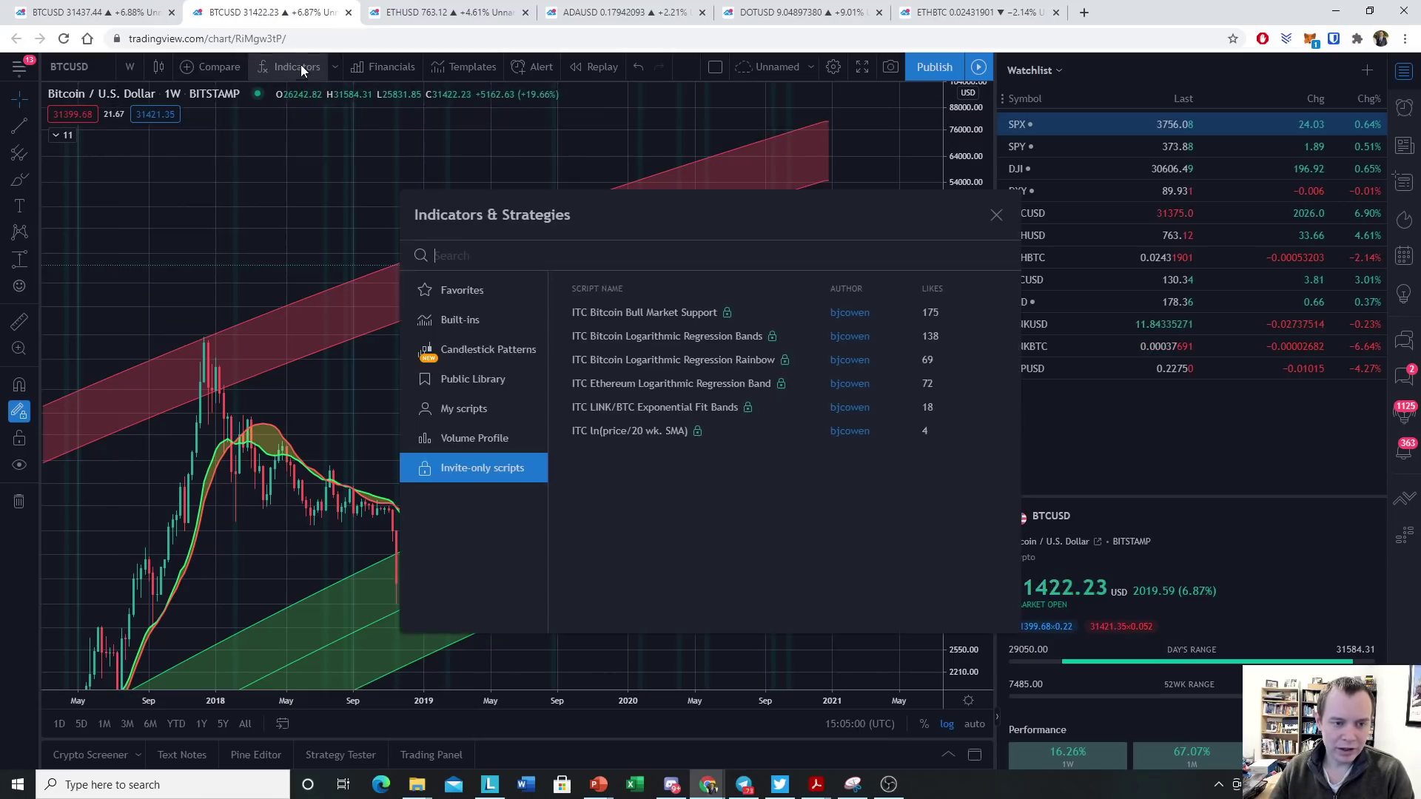
pyautogui.click(610, 437)
pyautogui.click(996, 215)
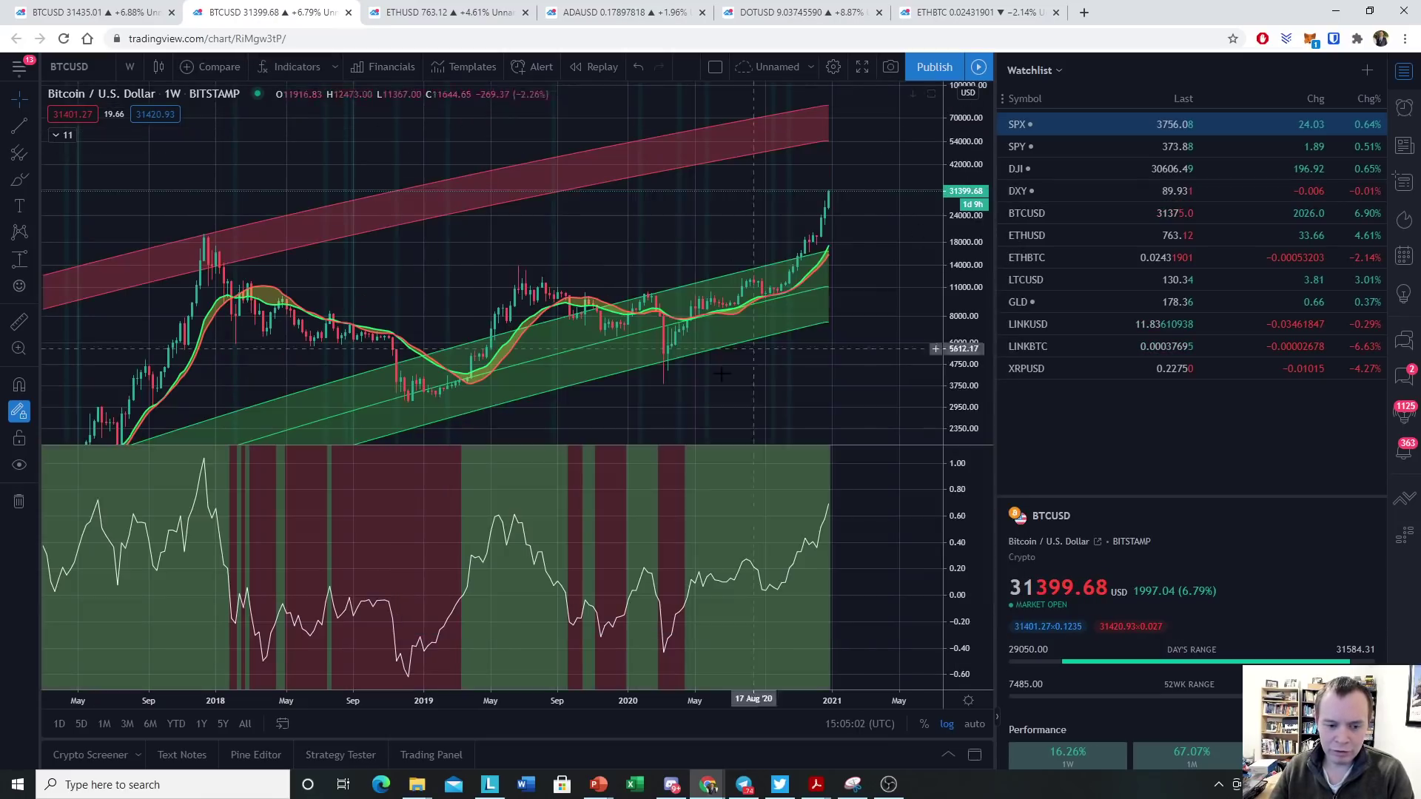
pyautogui.scroll(-3, 702, 451)
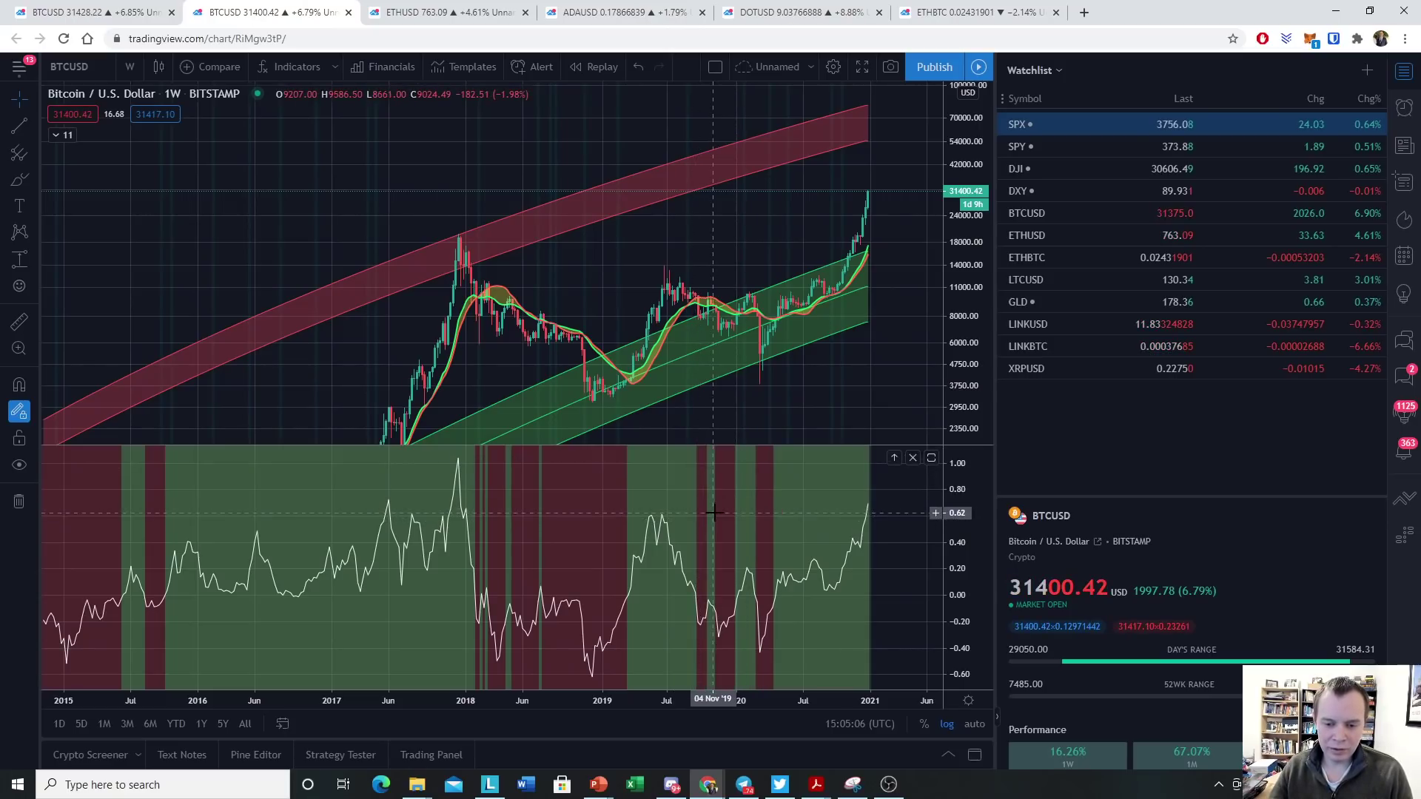
pyautogui.click(13, 126)
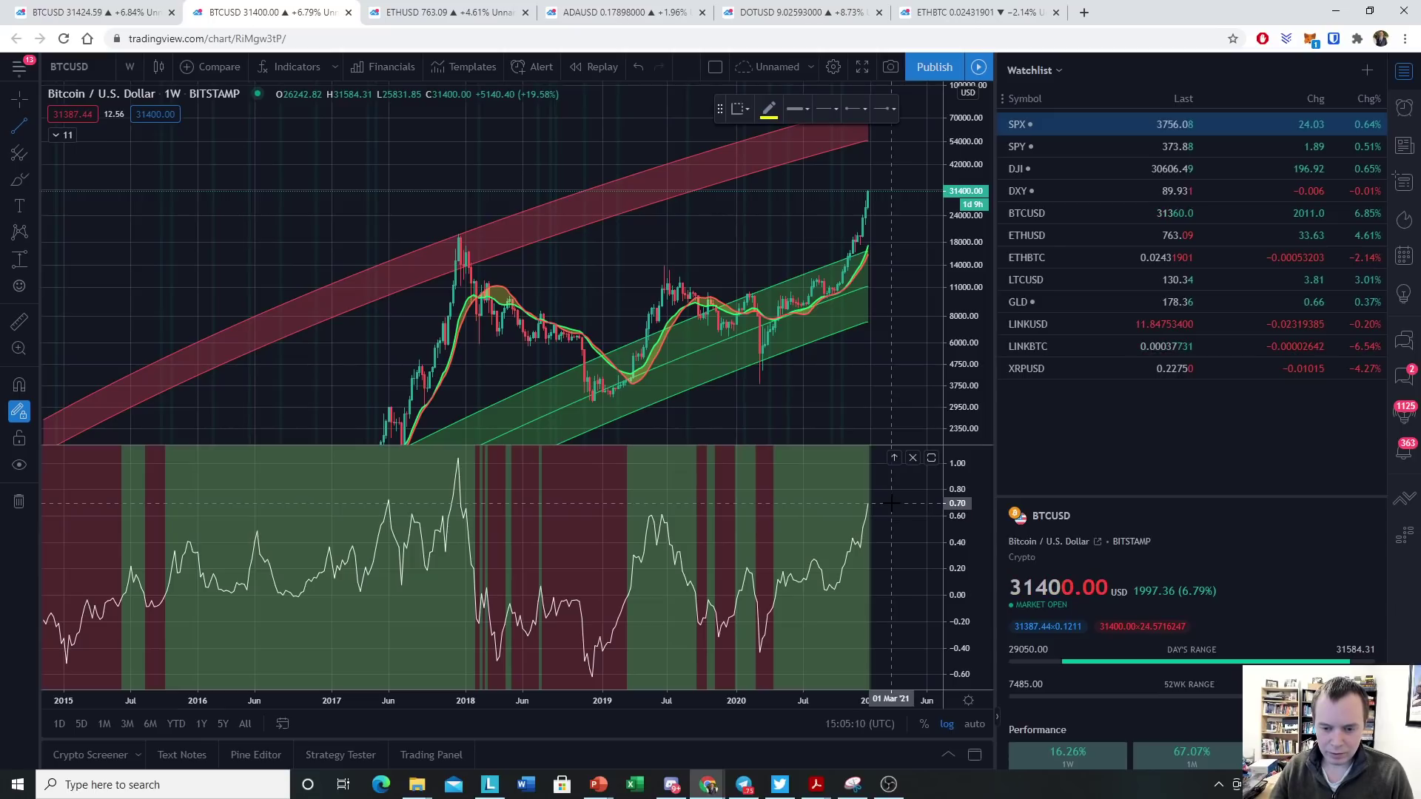
pyautogui.moveTo(891, 504); pyautogui.dragTo(206, 504)
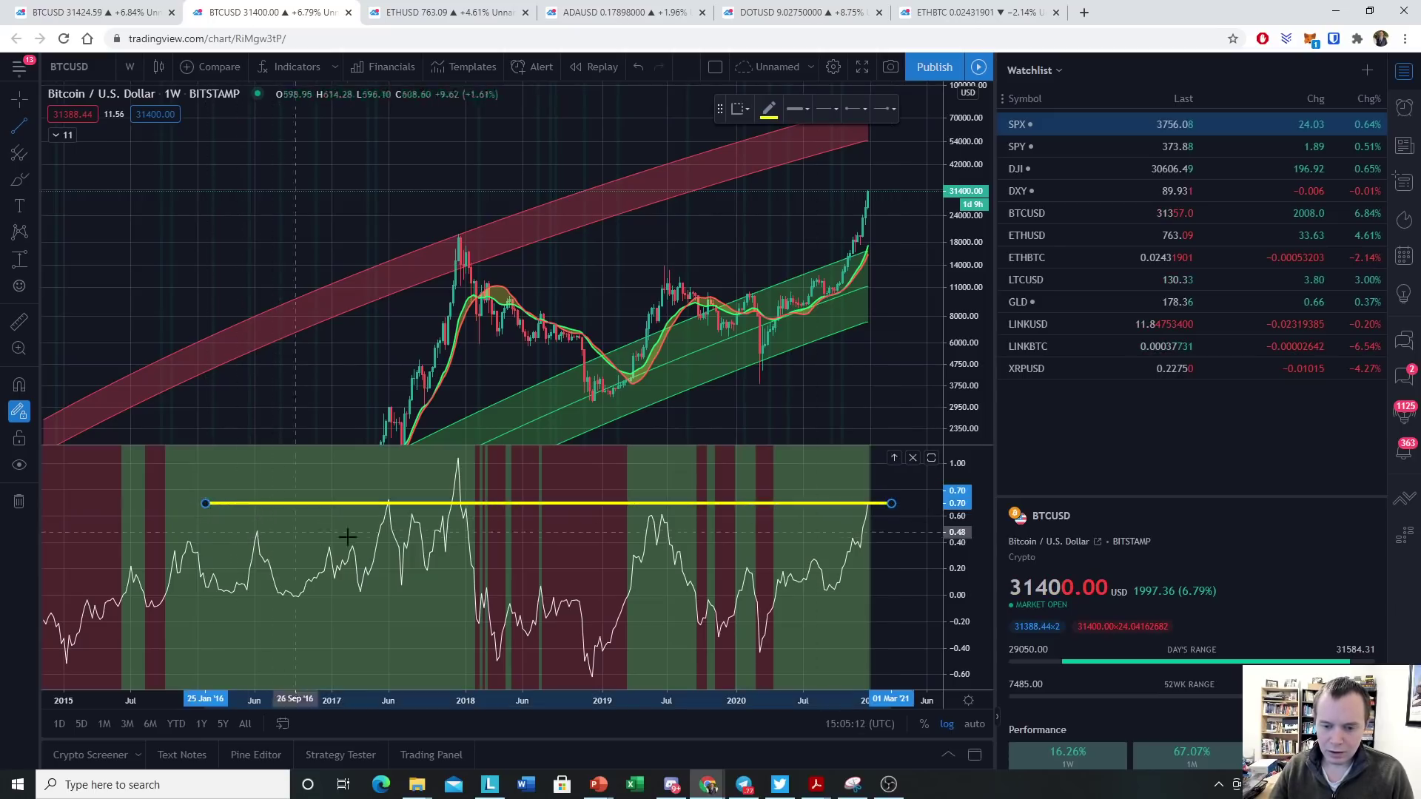
# Circle the oscillator peak that reached 0.70 with the brush tool
pyautogui.click(14, 185)
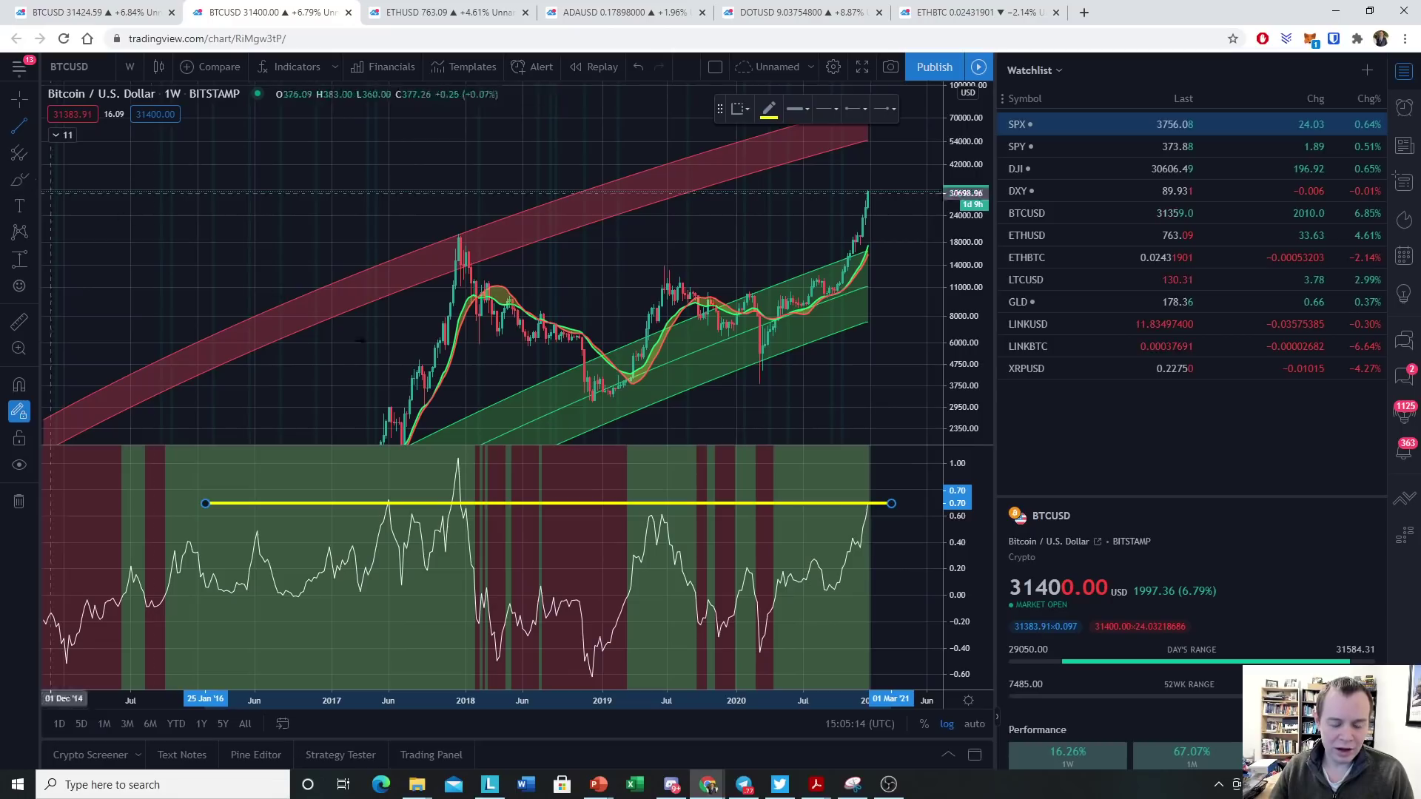
pyautogui.click(390, 495)
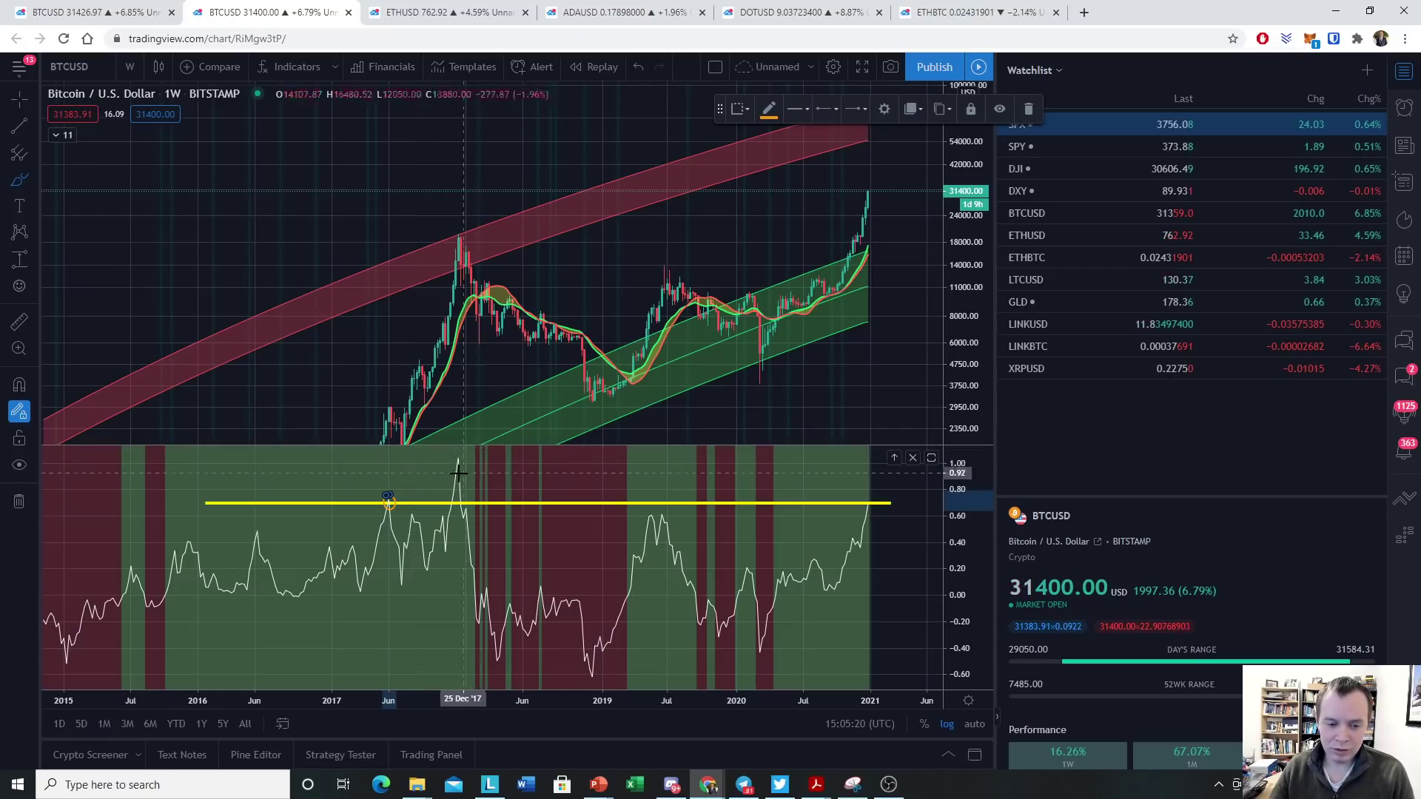
pyautogui.moveTo(461, 456); pyautogui.dragTo(459, 464)
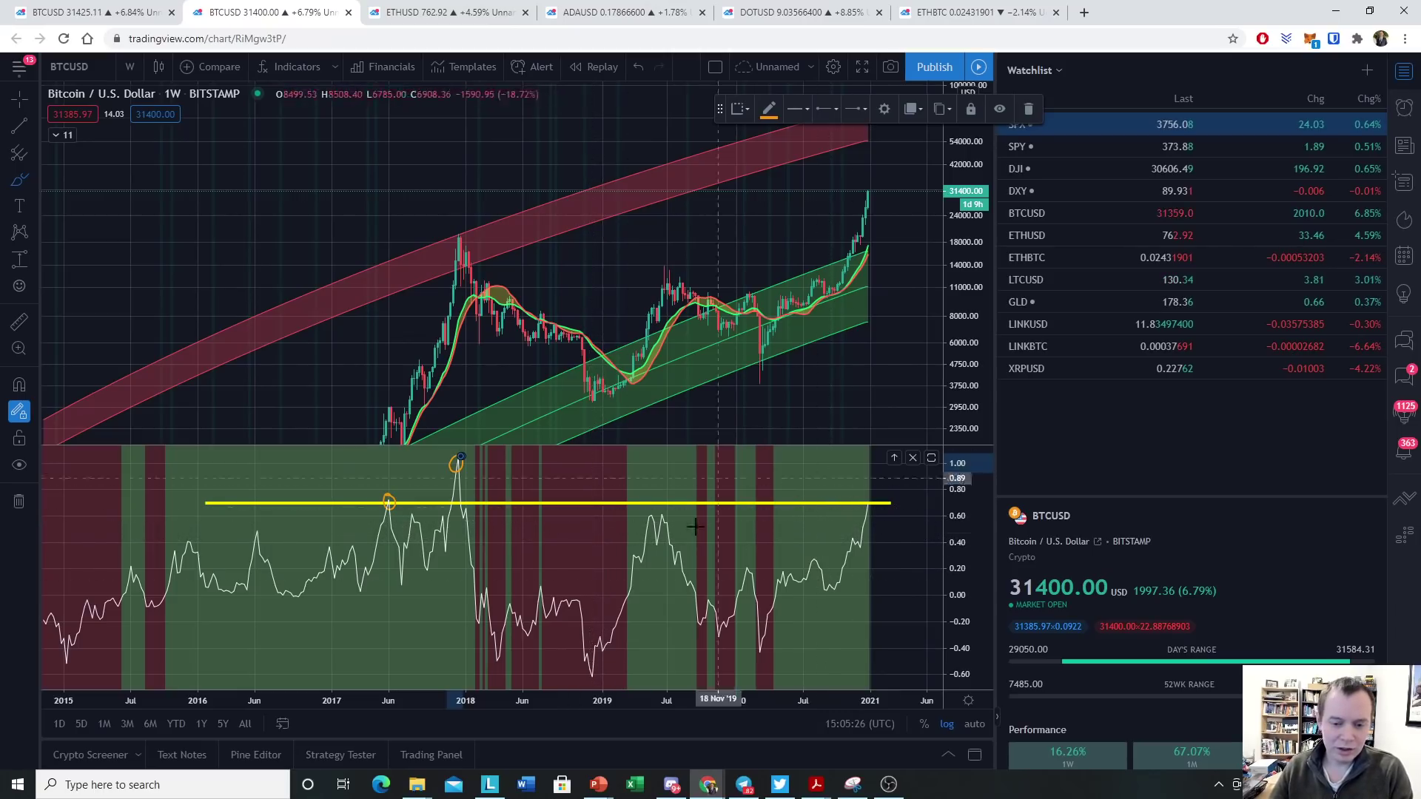
pyautogui.moveTo(979, 281); pyautogui.dragTo(971, 338)
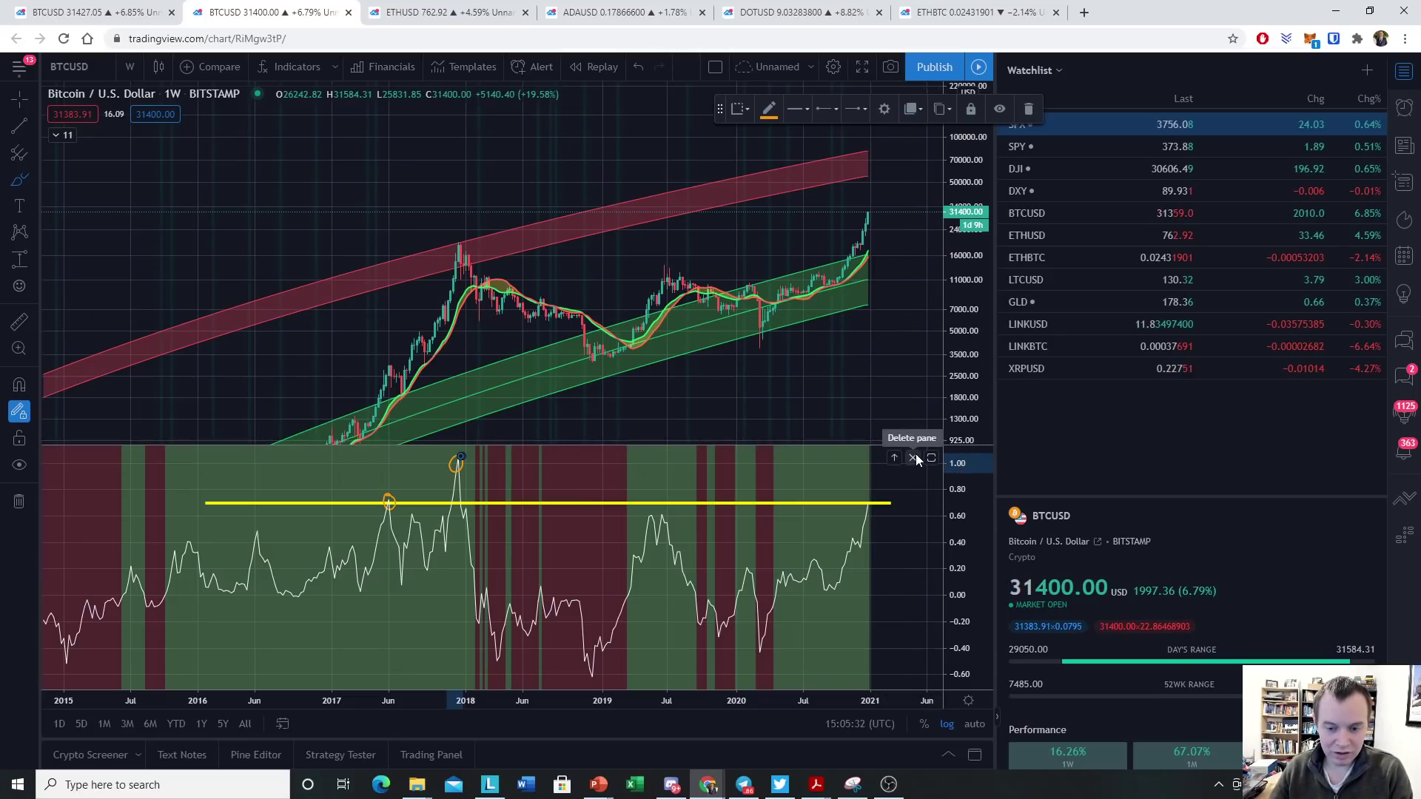
# Replace the oscillator with an enlarged Relative Strength Index pane scaled 10 to 110
pyautogui.click(915, 457)
pyautogui.click(300, 67)
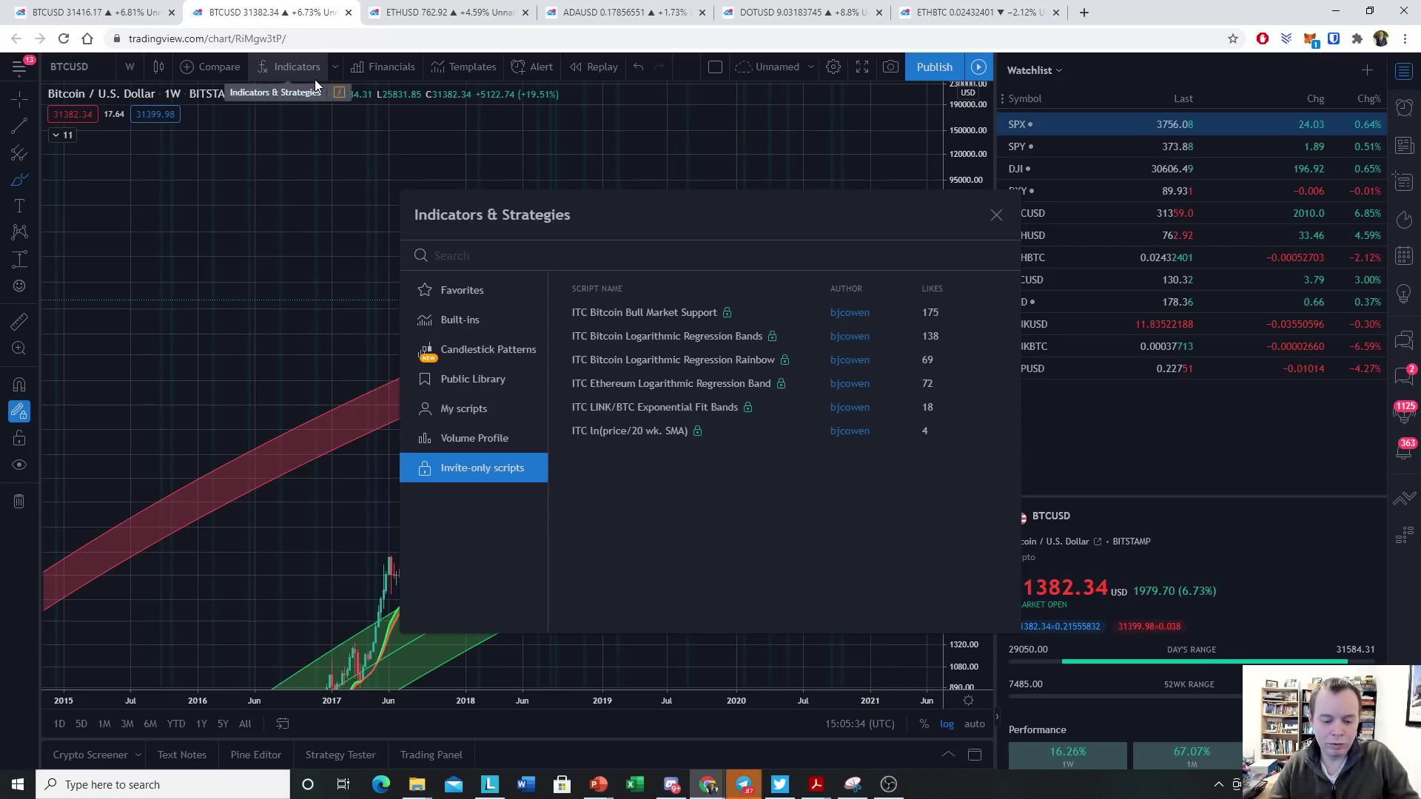
pyautogui.write('rsi')
pyautogui.click(627, 313)
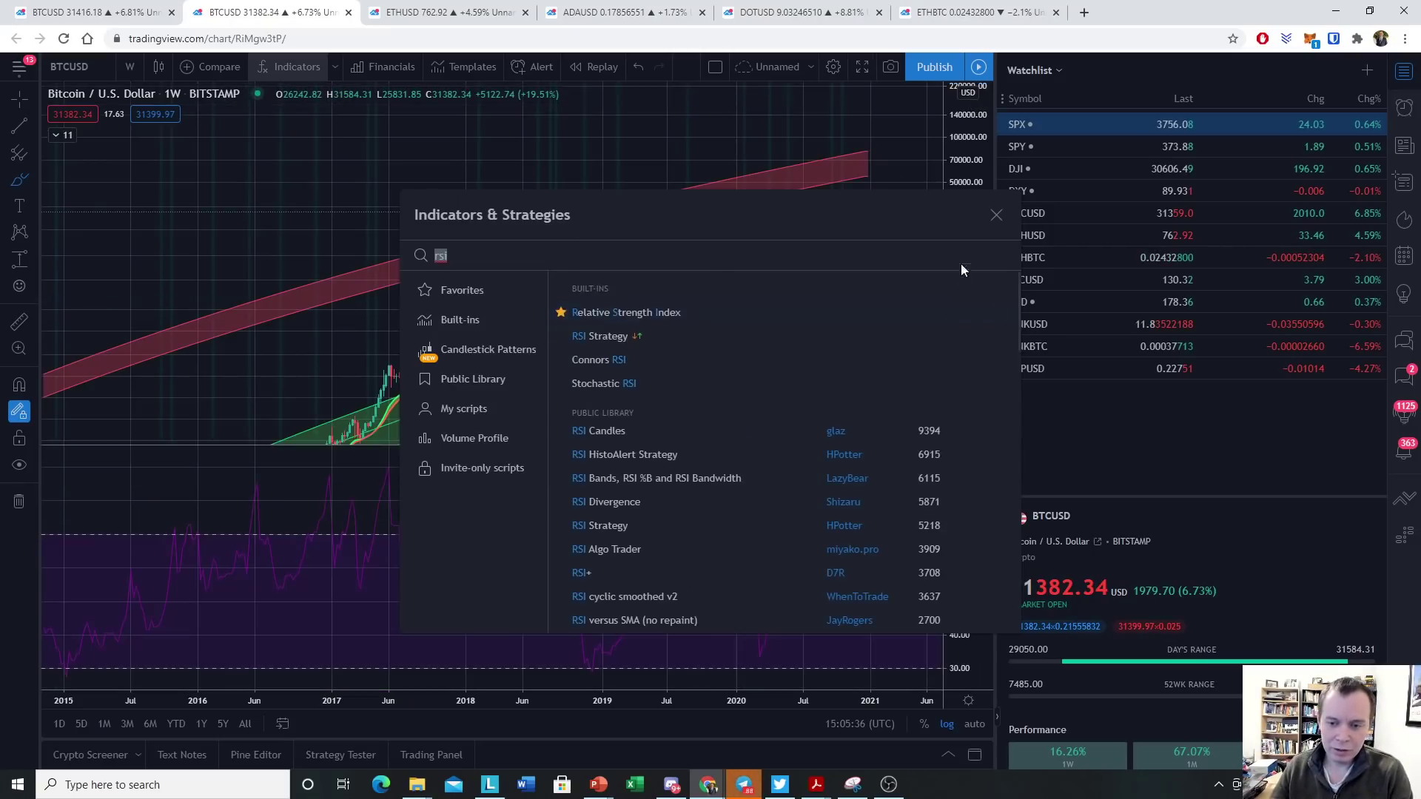
pyautogui.click(996, 214)
pyautogui.moveTo(754, 443); pyautogui.dragTo(733, 237)
pyautogui.scroll(-5, 920, 415)
pyautogui.moveTo(962, 405); pyautogui.dragTo(962, 437)
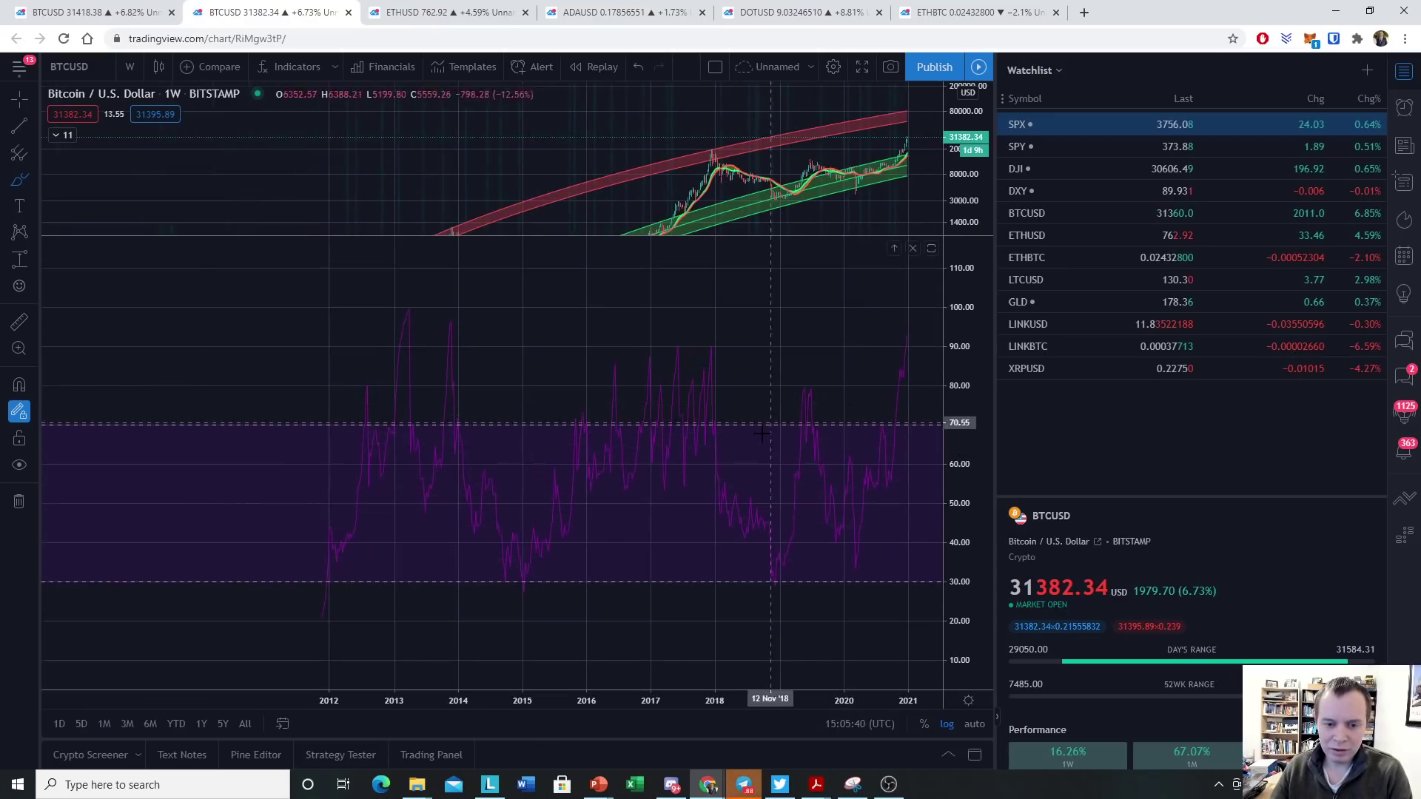
pyautogui.scroll(3, 778, 333)
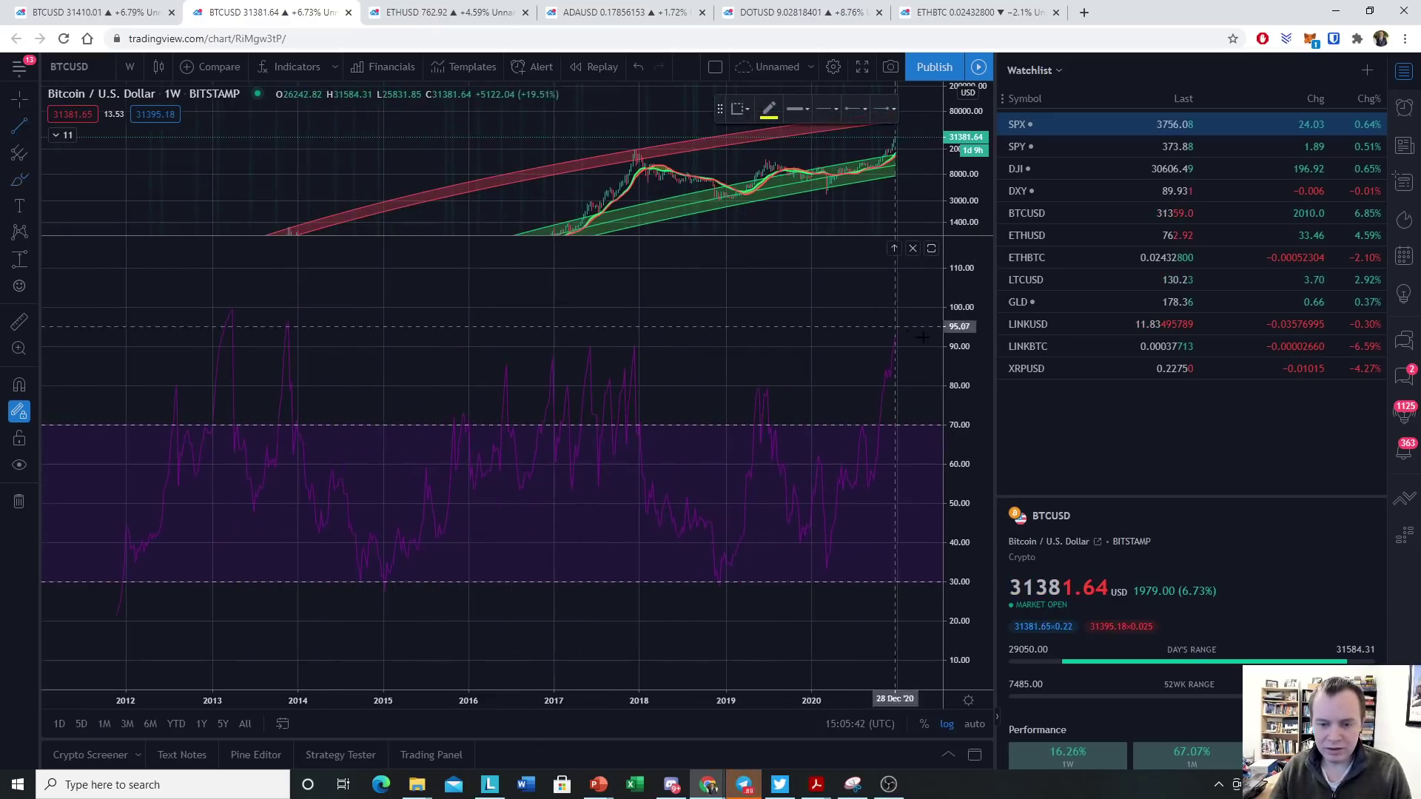
# Draw a horizontal line at RSI level 92.81, then close the RSI pane
pyautogui.moveTo(925, 336); pyautogui.dragTo(285, 336)
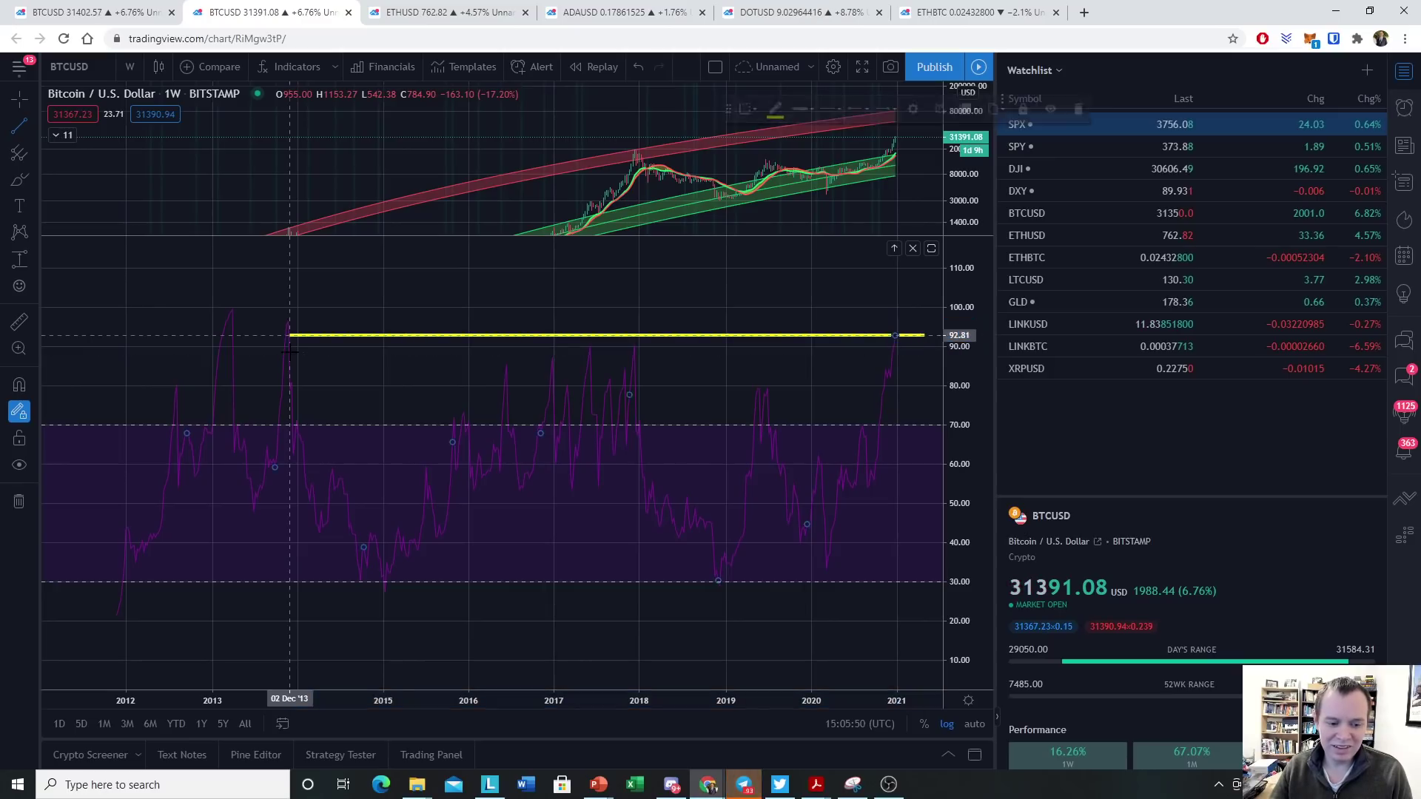
pyautogui.click(552, 448)
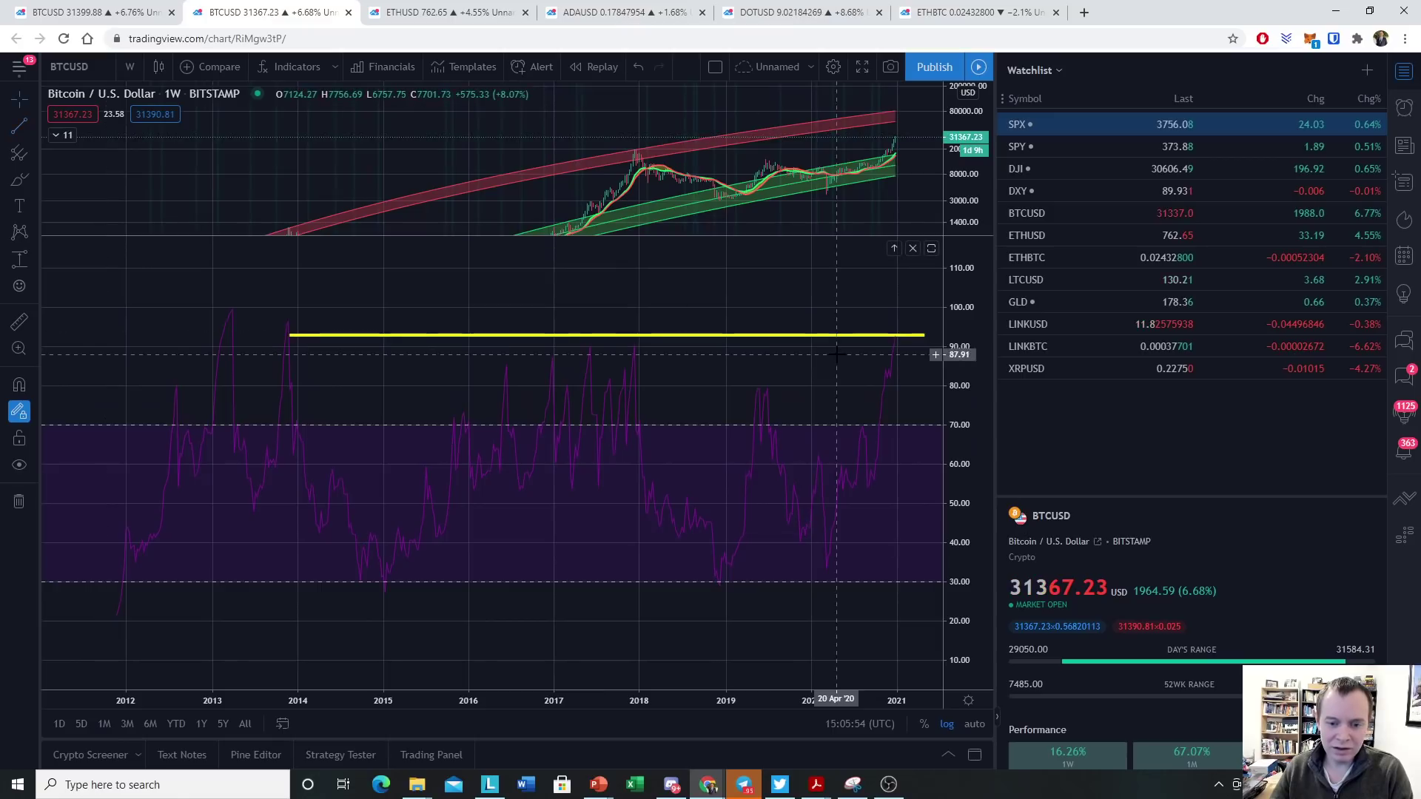
pyautogui.click(805, 361)
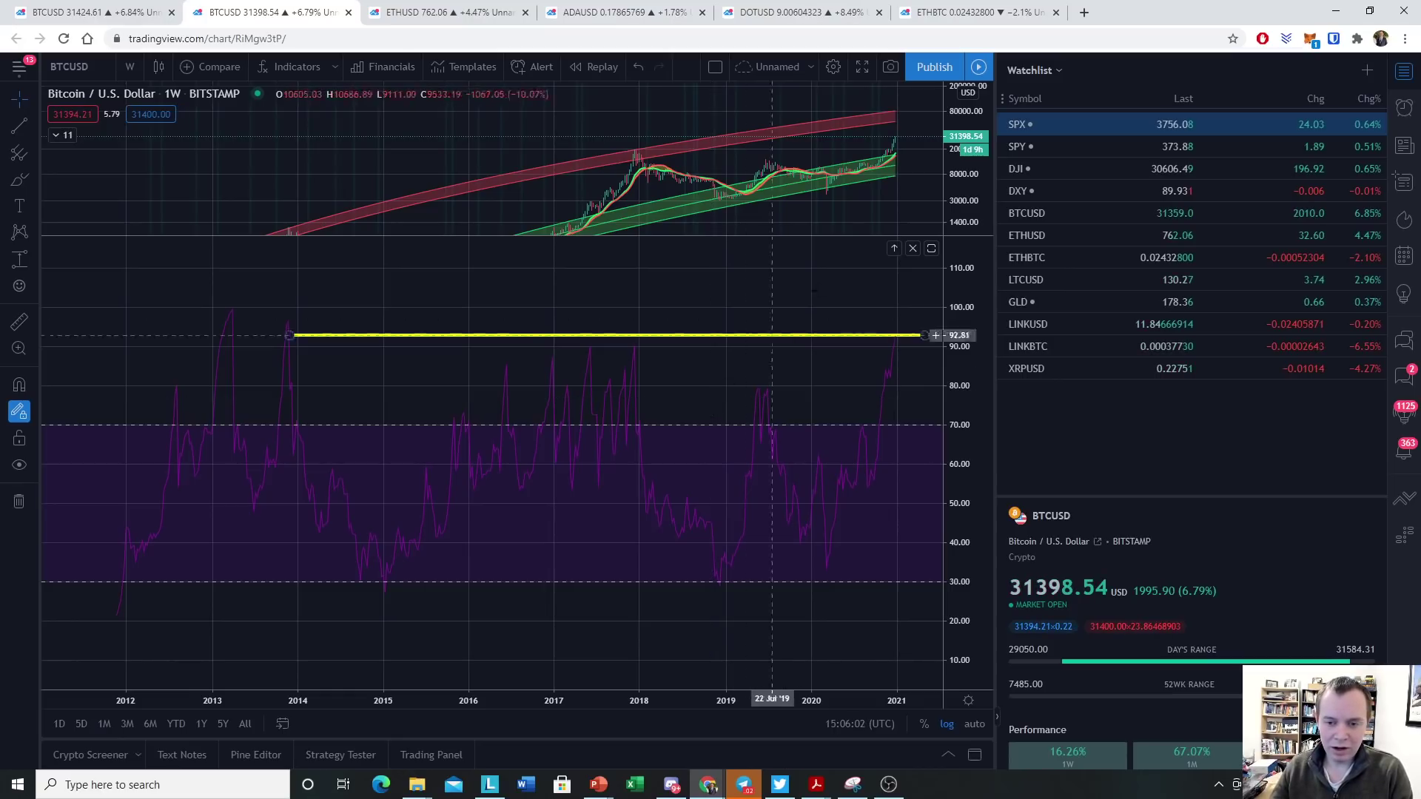
pyautogui.click(913, 249)
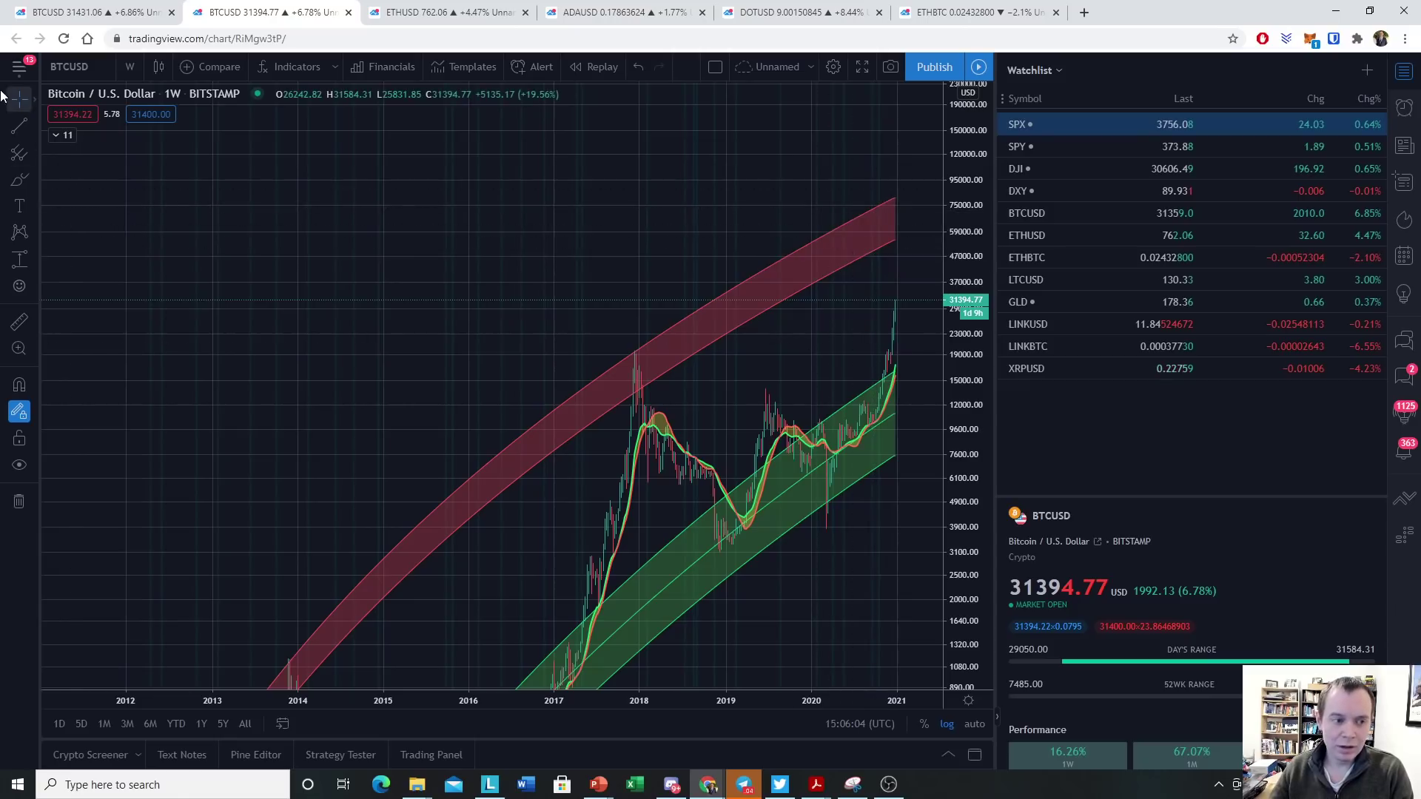
# Pan and zoom back into earlier BTCUSD history with the indicator list expanded
pyautogui.moveTo(928, 311); pyautogui.dragTo(771, 481)
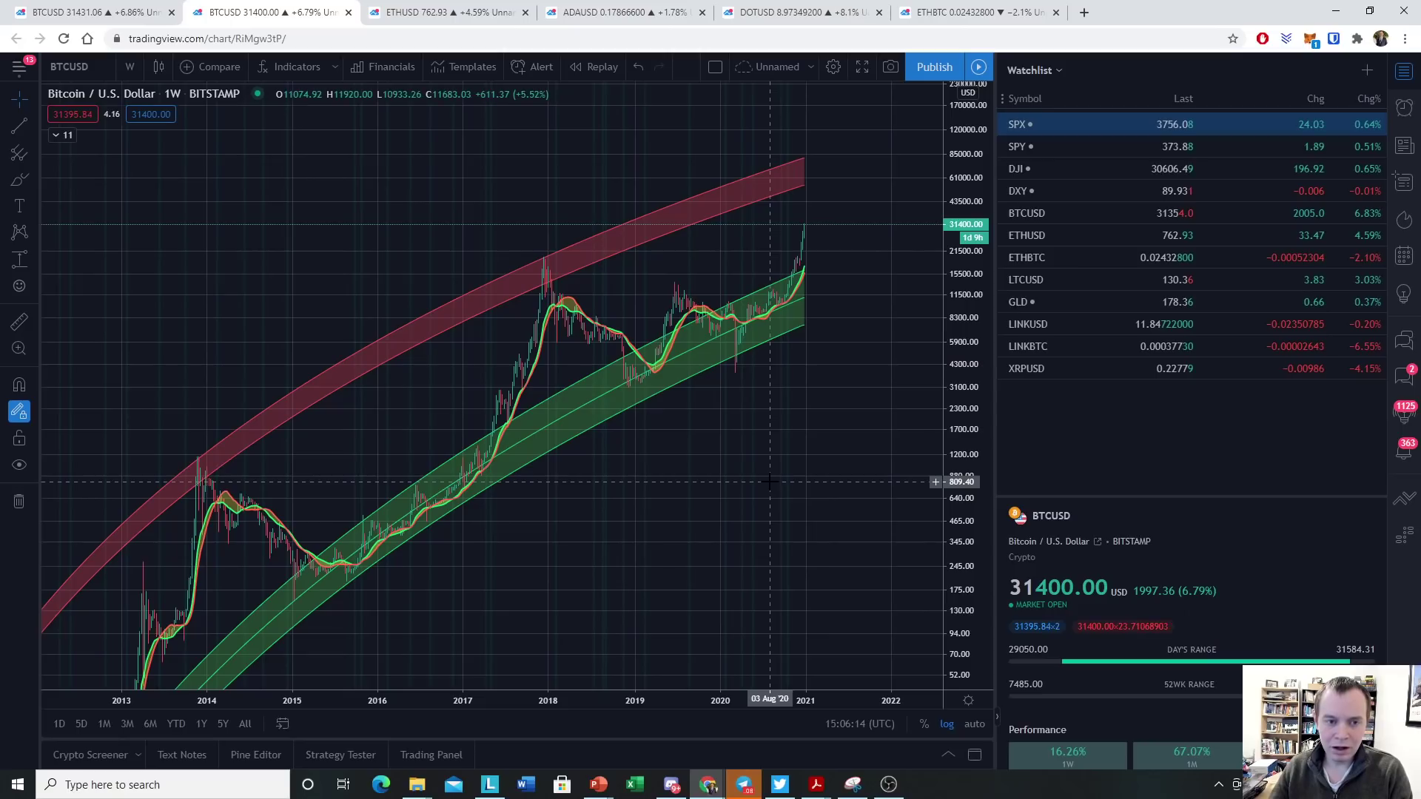
pyautogui.scroll(2, 676, 404)
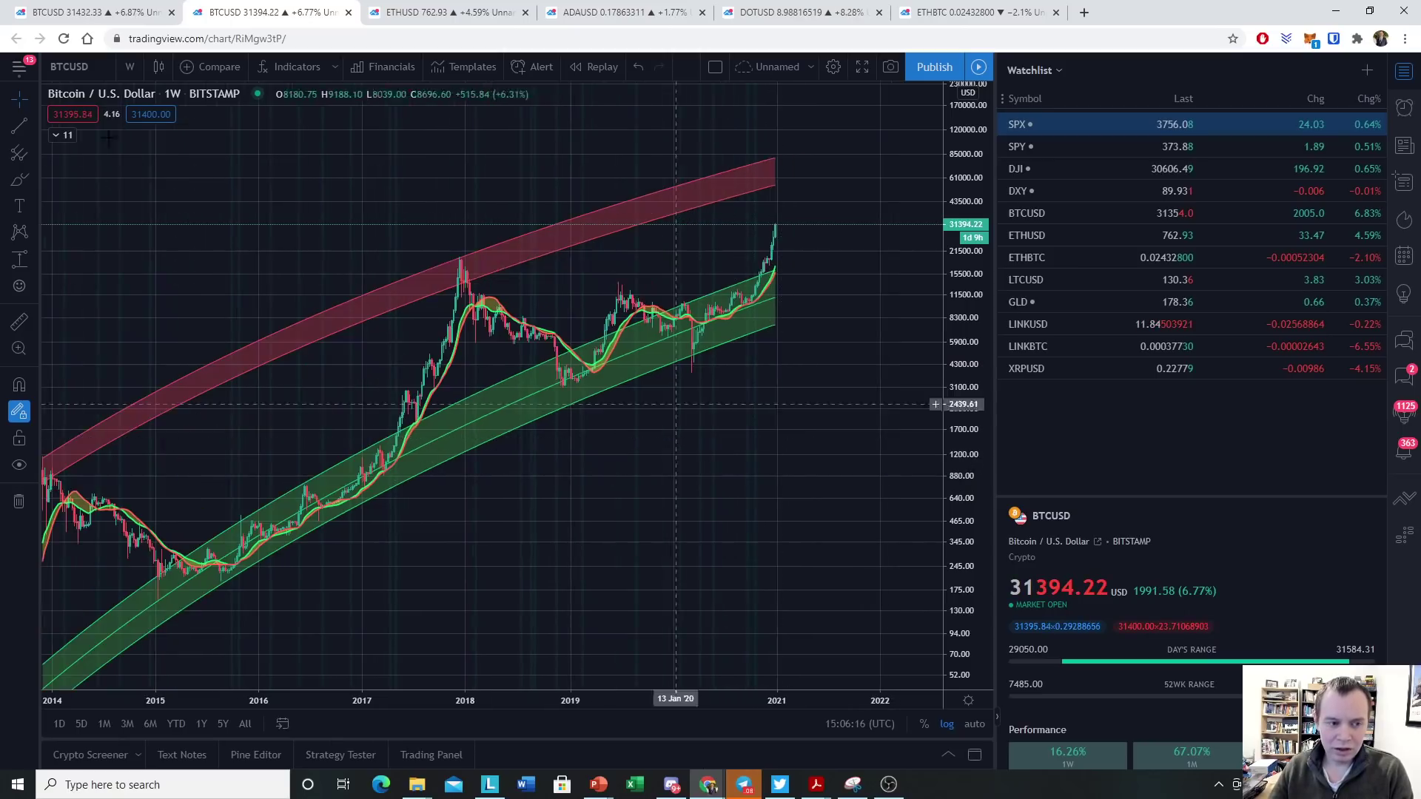
pyautogui.click(56, 135)
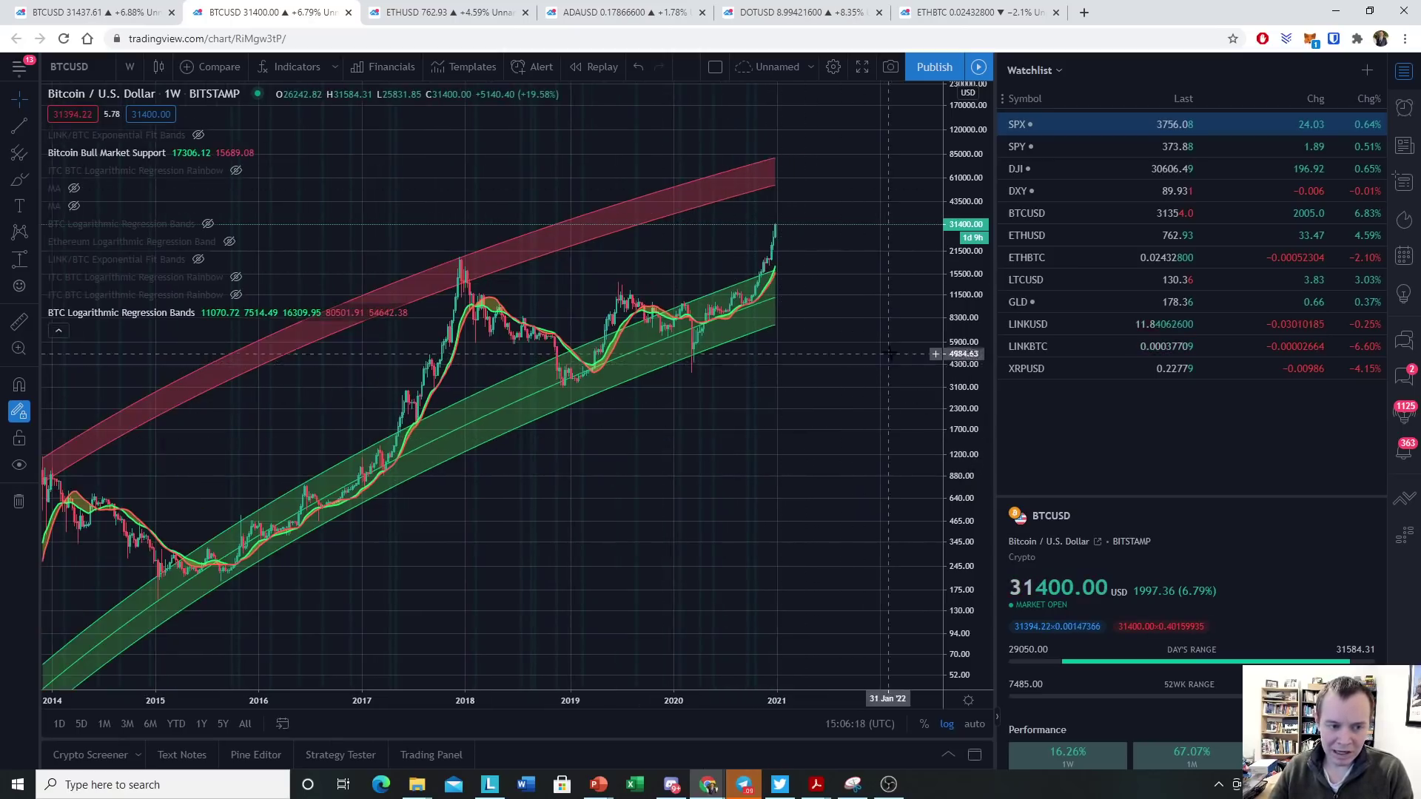
pyautogui.moveTo(889, 354); pyautogui.dragTo(901, 460)
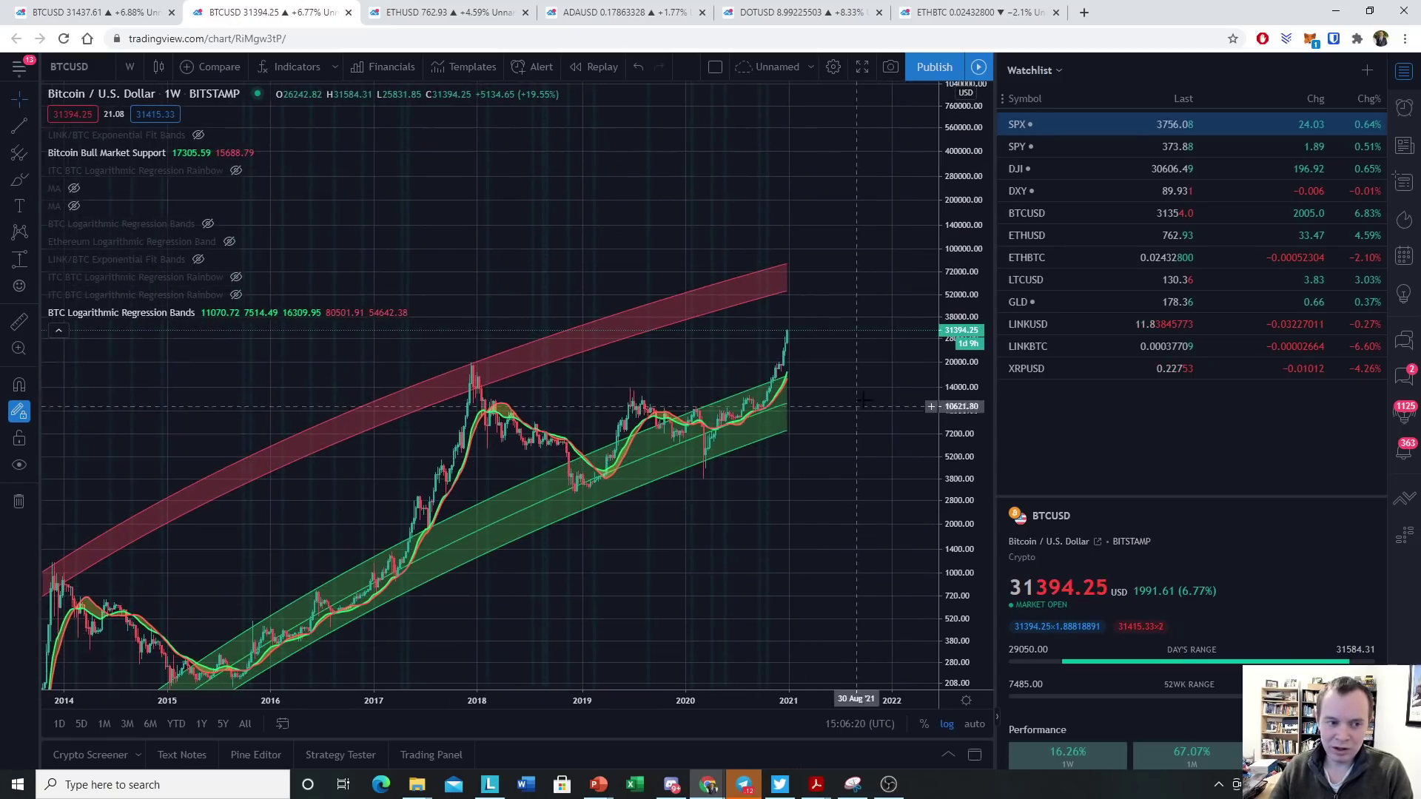
pyautogui.scroll(3, 861, 400)
pyautogui.moveTo(861, 401); pyautogui.dragTo(782, 518)
pyautogui.moveTo(895, 548); pyautogui.dragTo(895, 424)
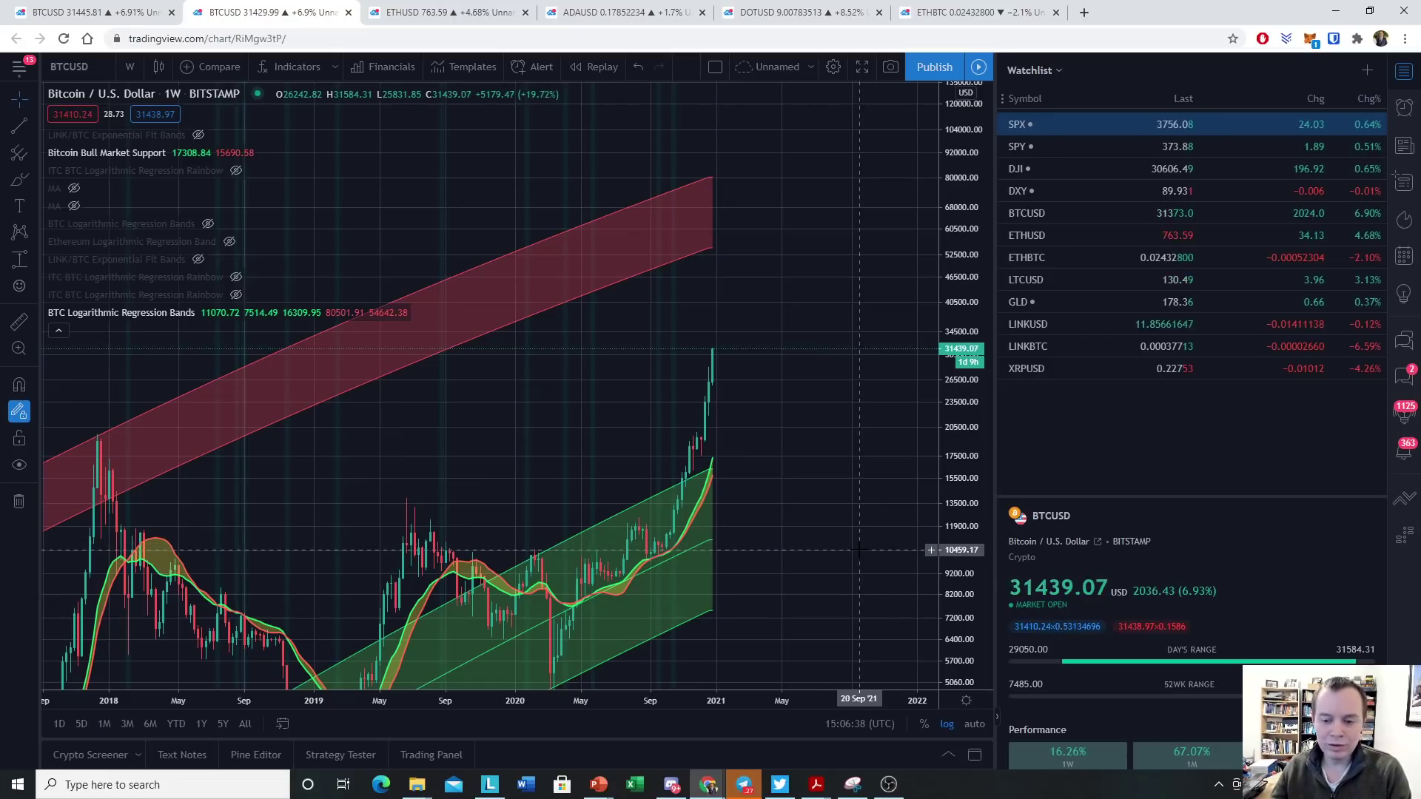
# Collapse the indicator list, frame 2016–2020 and stretch prices around the 2017 rally
pyautogui.click(59, 331)
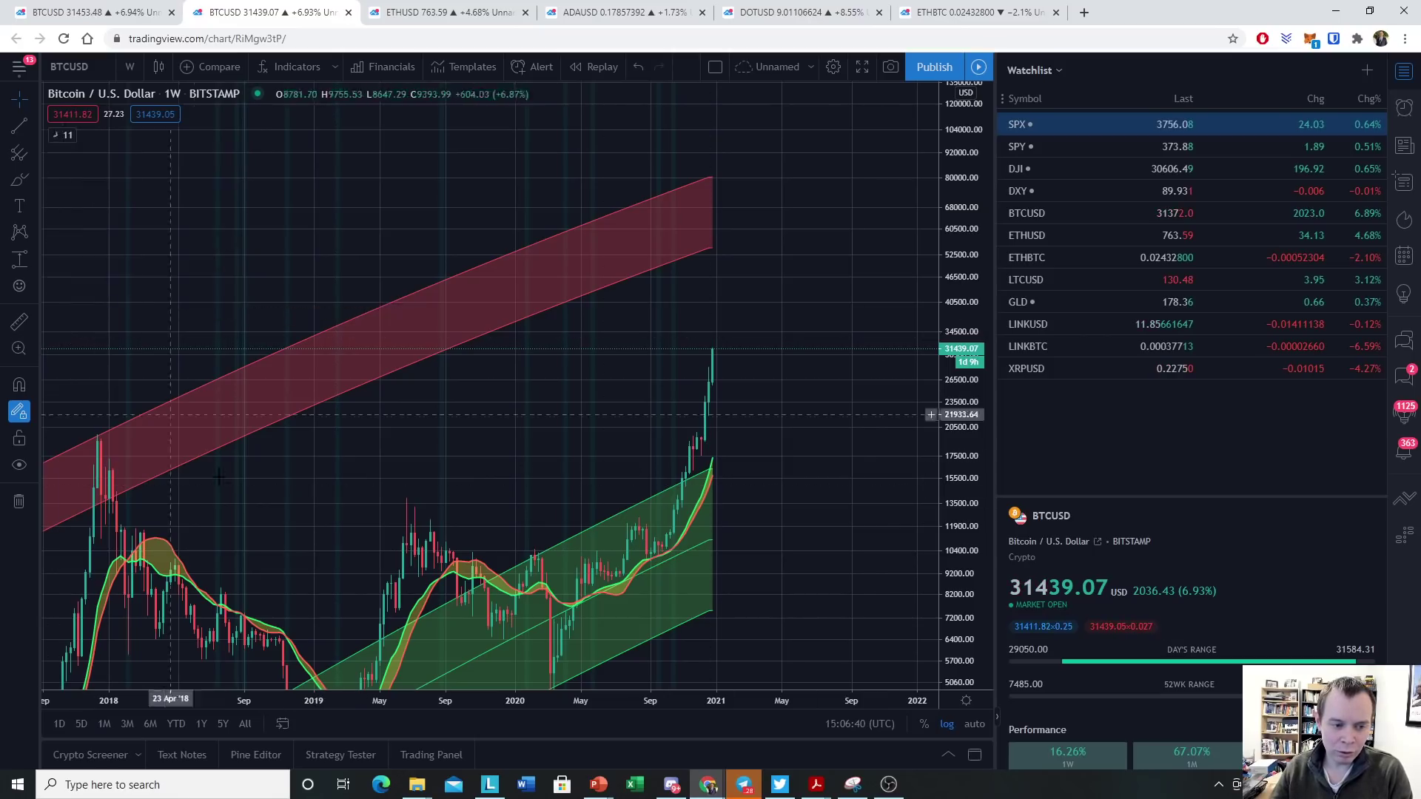
pyautogui.moveTo(279, 415); pyautogui.dragTo(885, 581)
pyautogui.moveTo(966, 562); pyautogui.dragTo(979, 429)
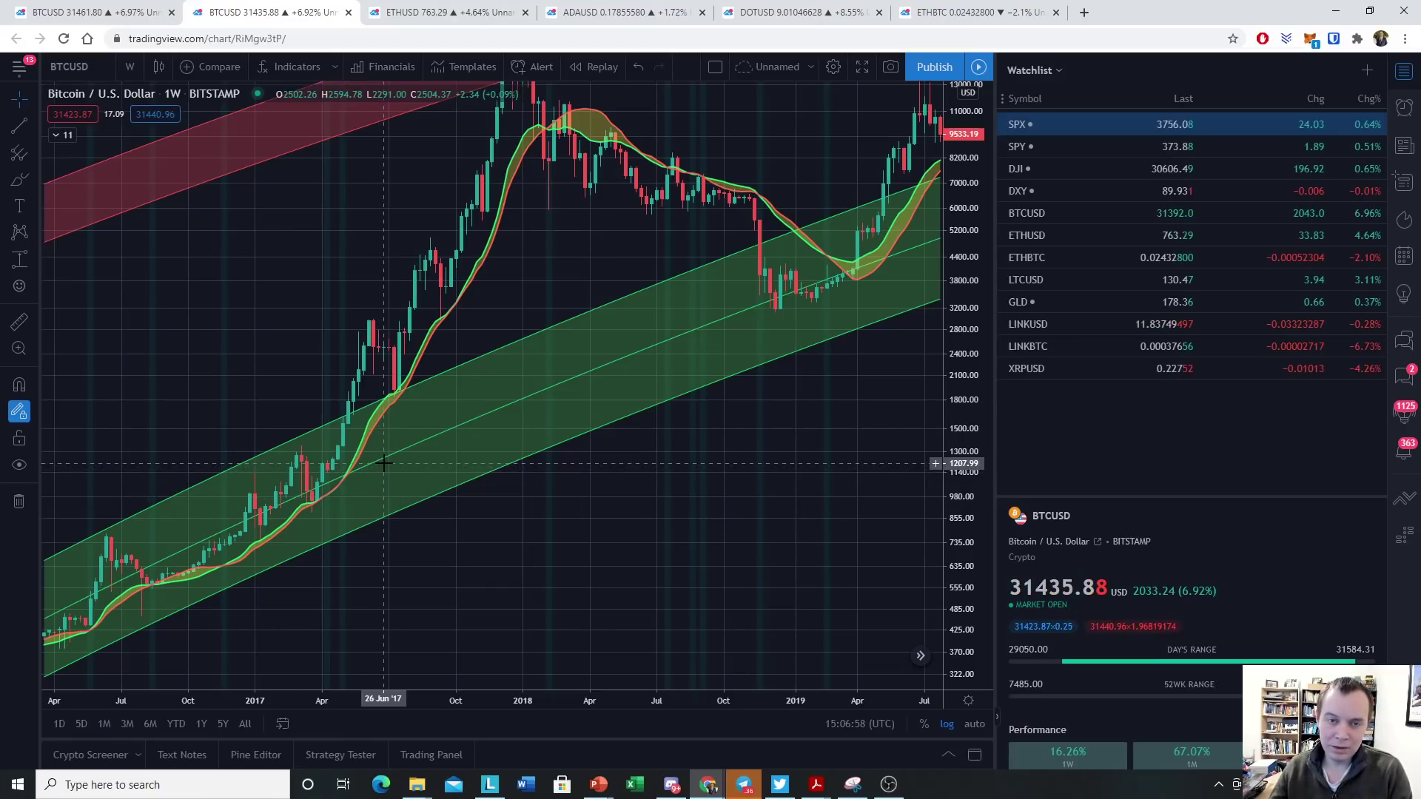
# Measure the mid-2017, September 2017 and early-2017 drops: −37.13%, −40.26% and −30.69%
pyautogui.click(32, 256)
pyautogui.click(93, 393)
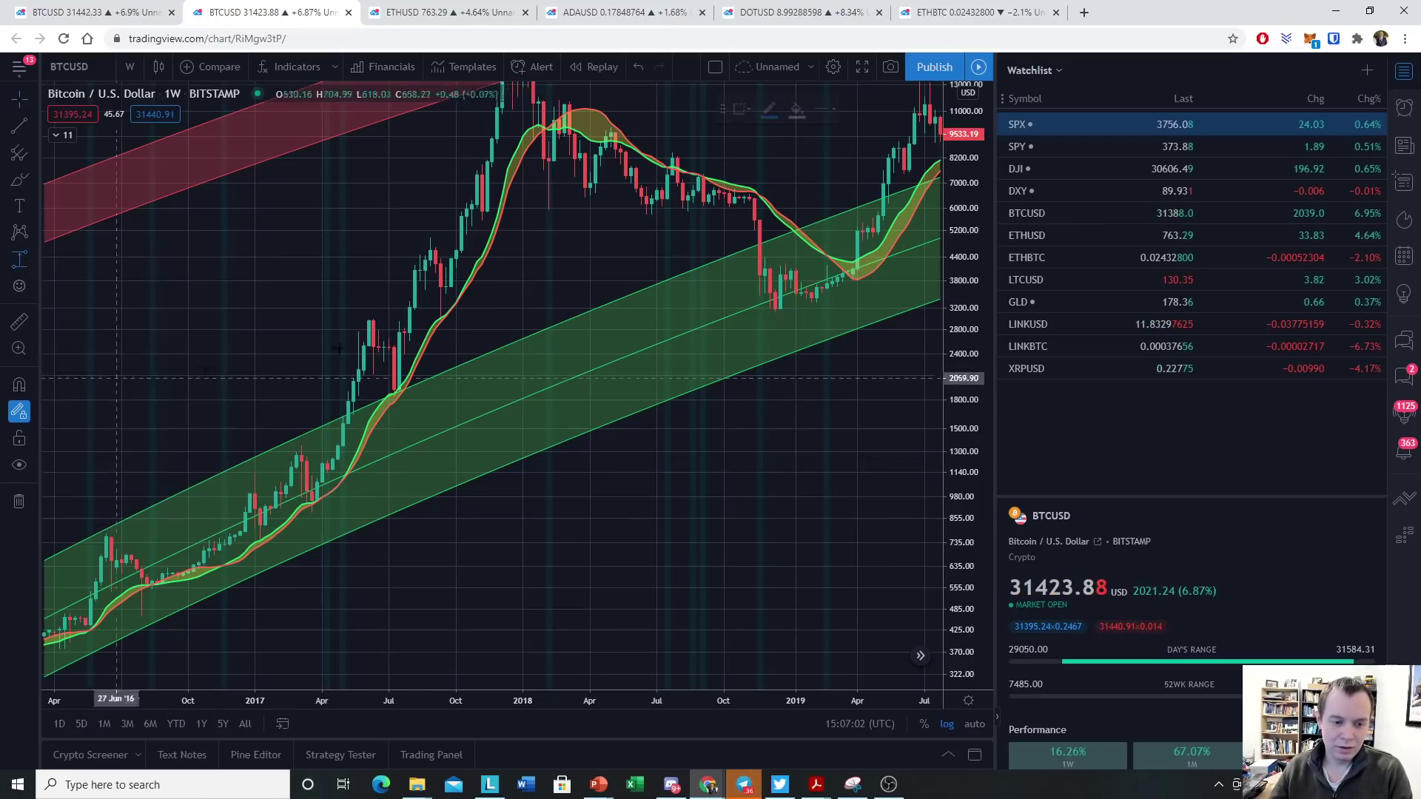
pyautogui.click(373, 320)
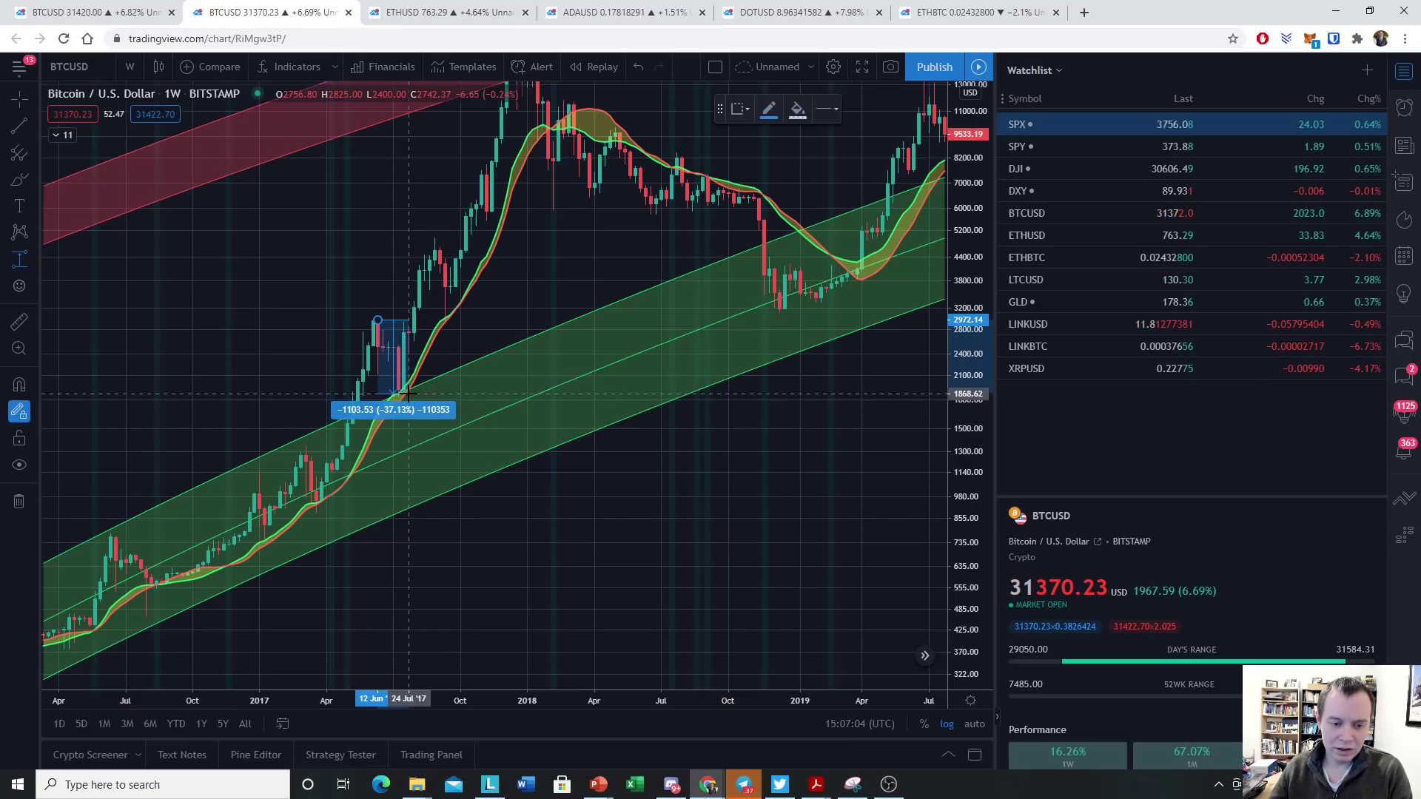
pyautogui.click(404, 393)
pyautogui.click(435, 238)
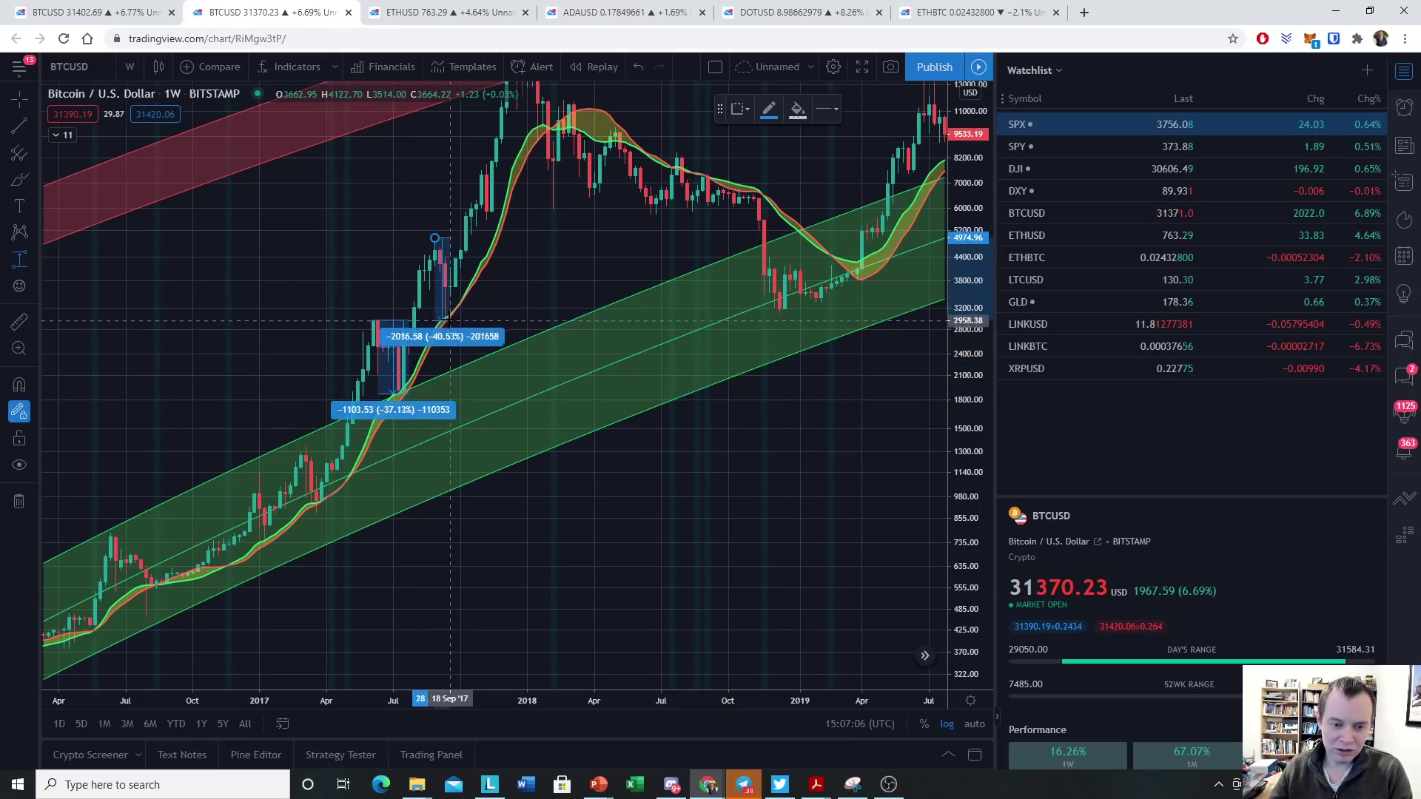
pyautogui.click(450, 319)
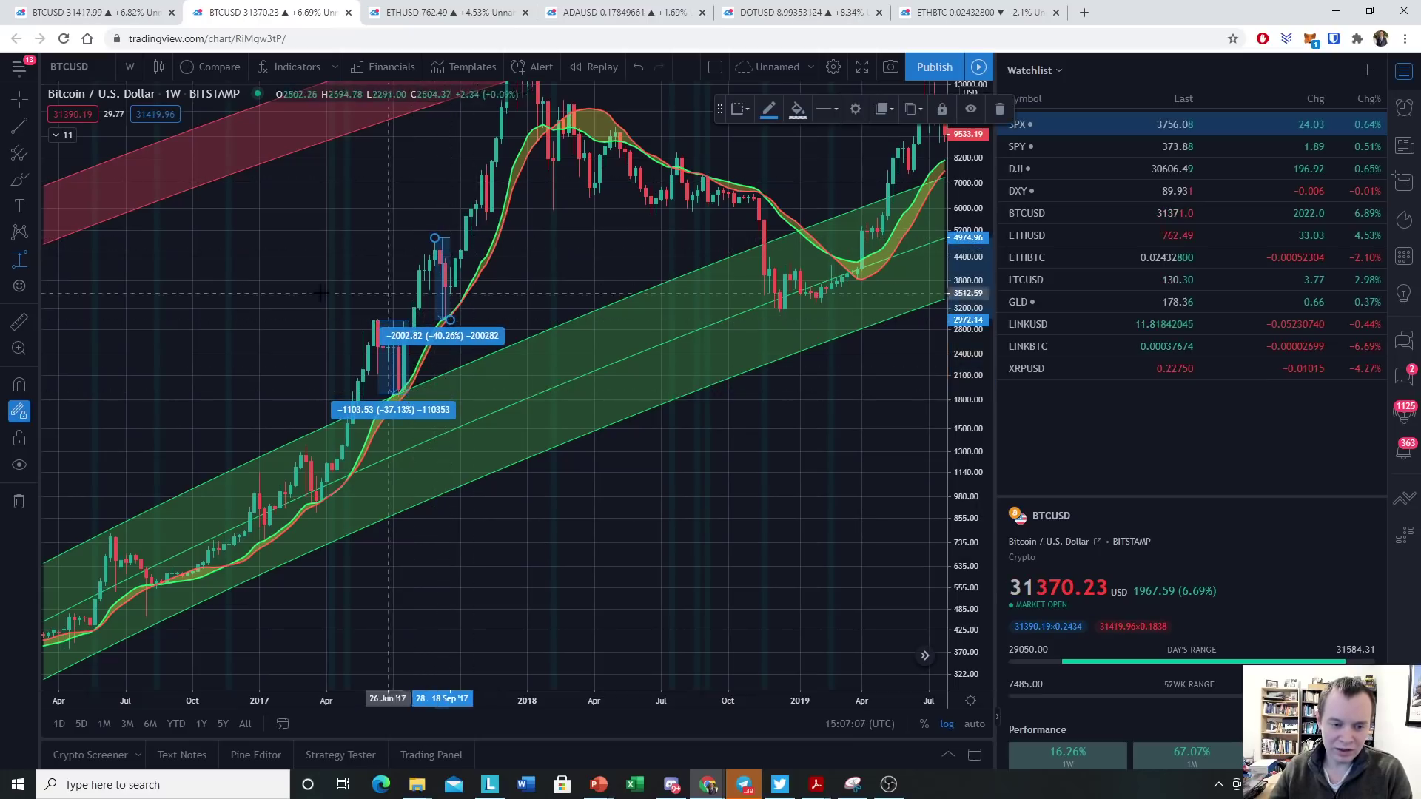
pyautogui.click(311, 445)
pyautogui.click(321, 503)
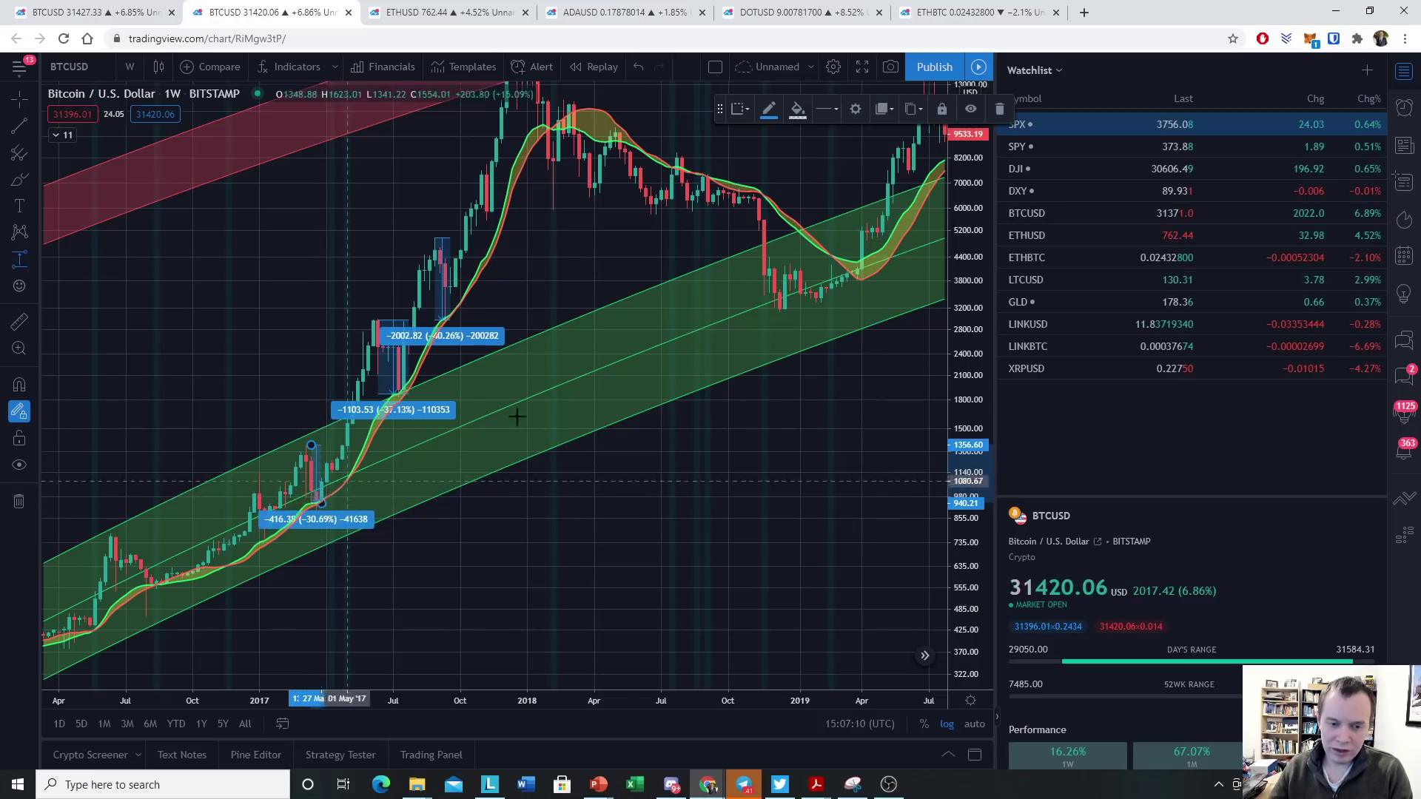
# Refit the price scale and measure the −61.70% fall from the December 2017 top
pyautogui.doubleClick(959, 315)
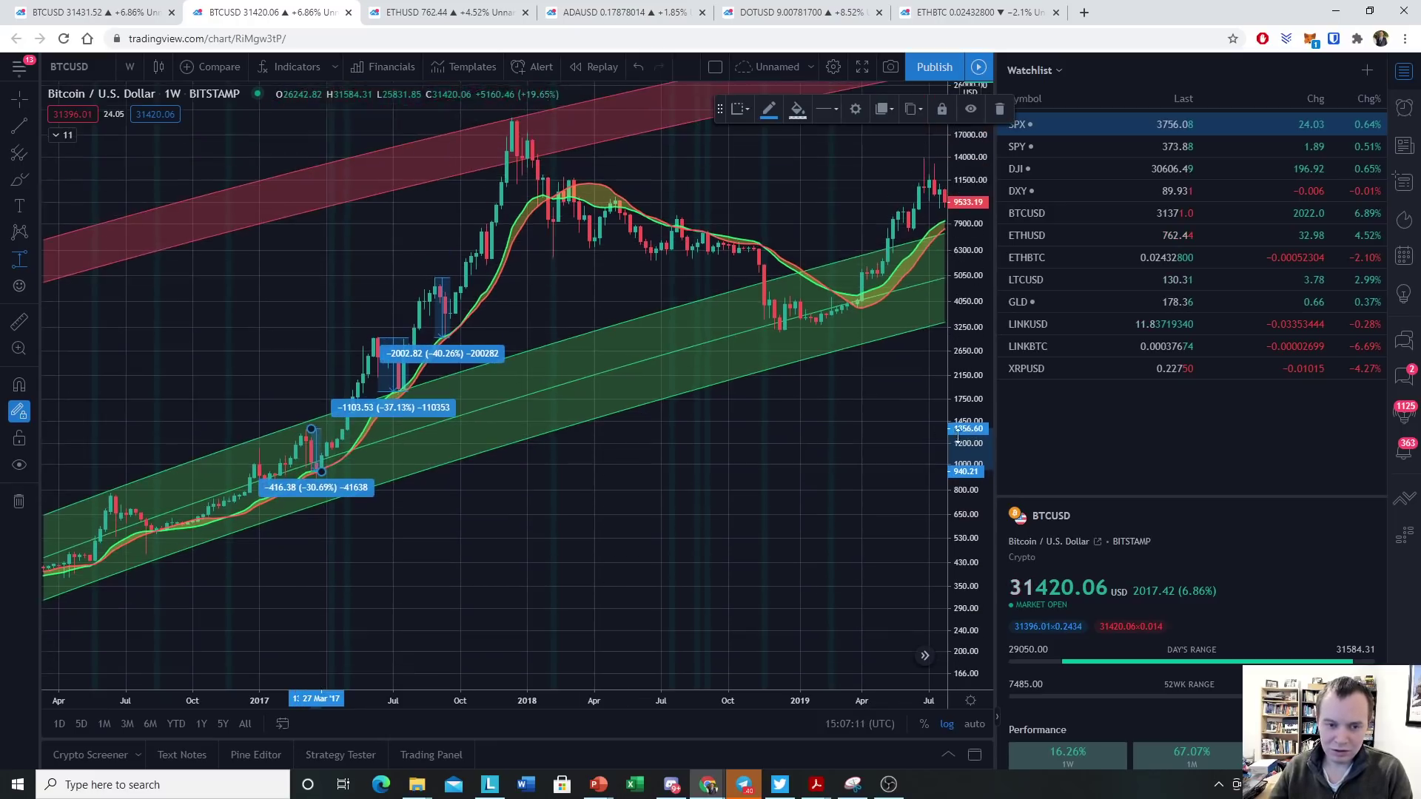
pyautogui.click(511, 118)
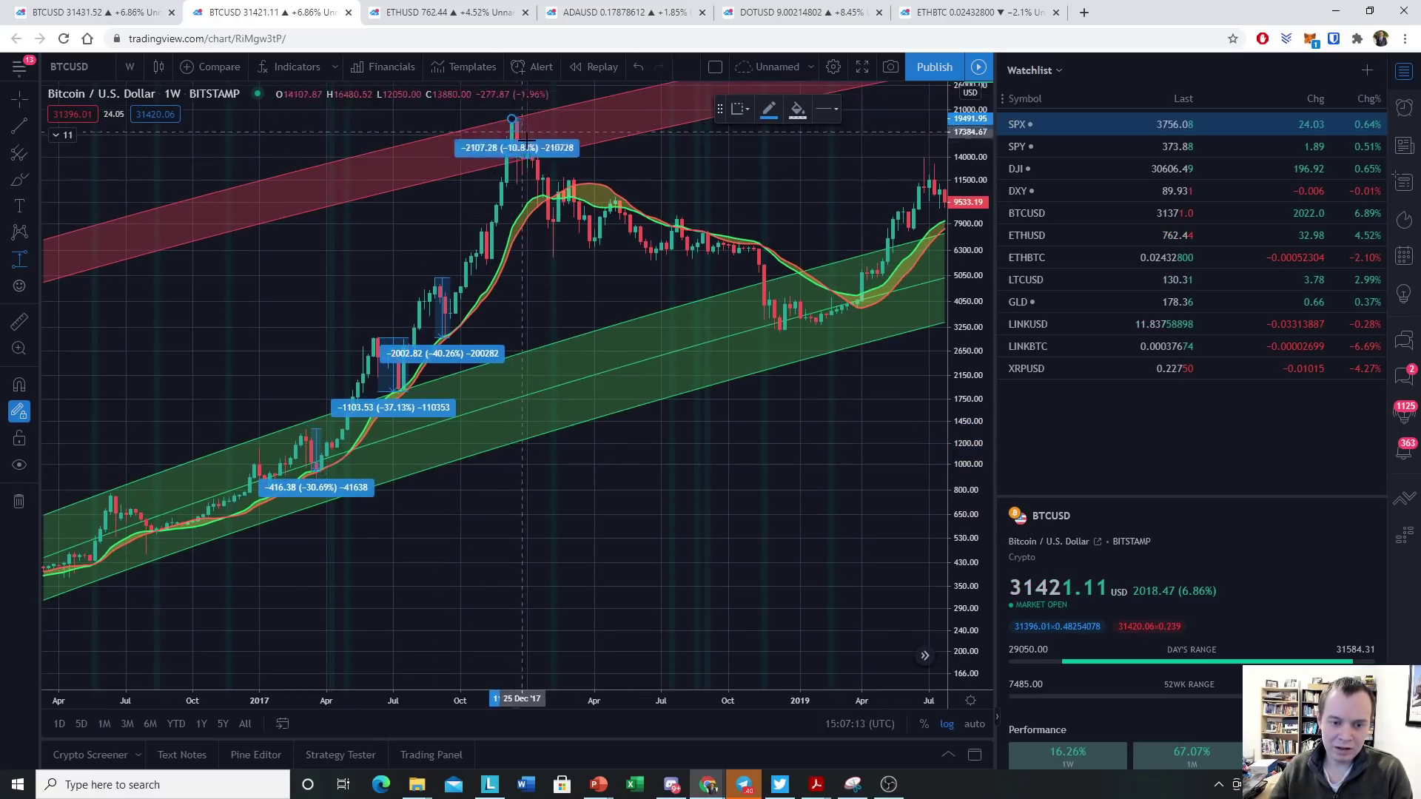
pyautogui.click(527, 230)
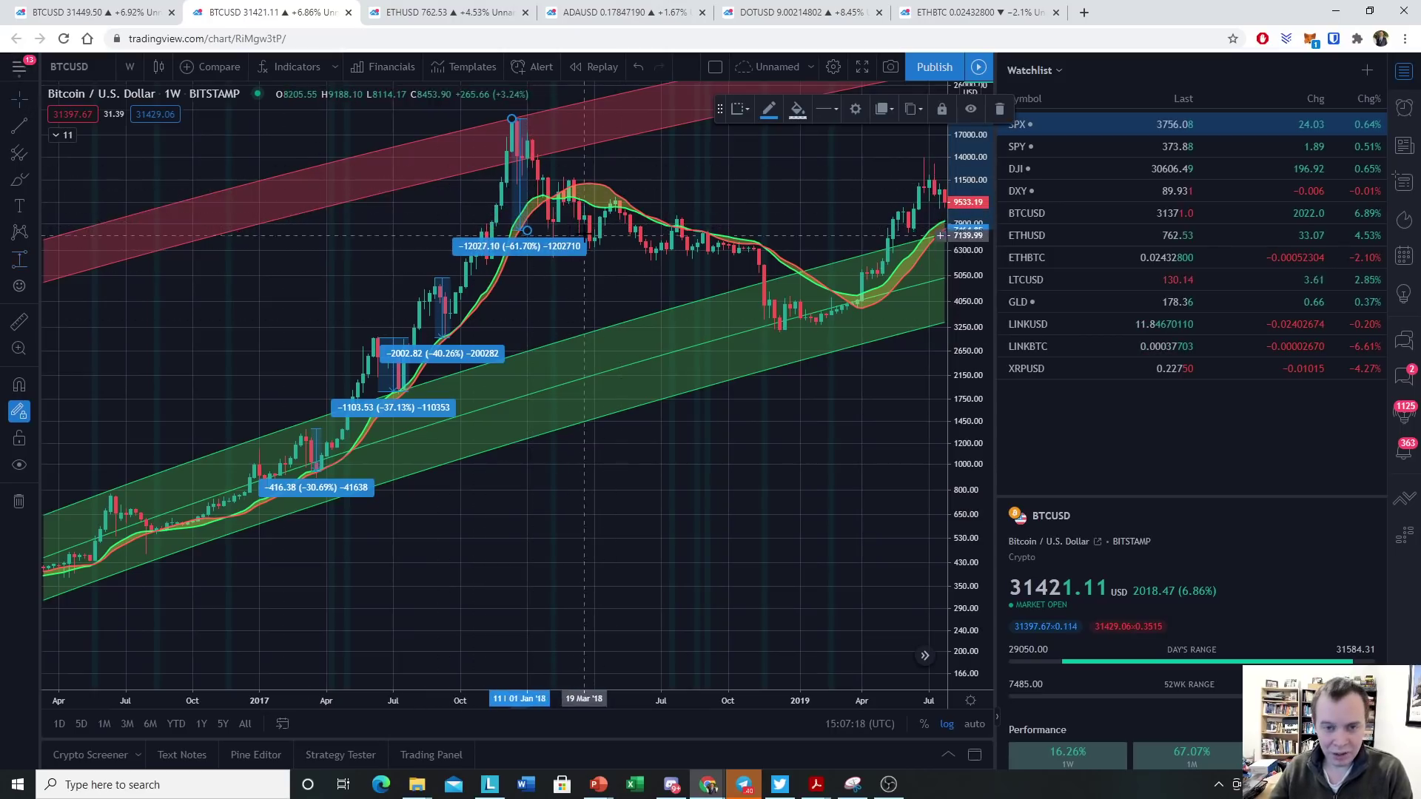
# Frame 2019–2022 and measure from the latest candle's top down to the moving averages, about −50%
pyautogui.moveTo(657, 479); pyautogui.dragTo(100, 609)
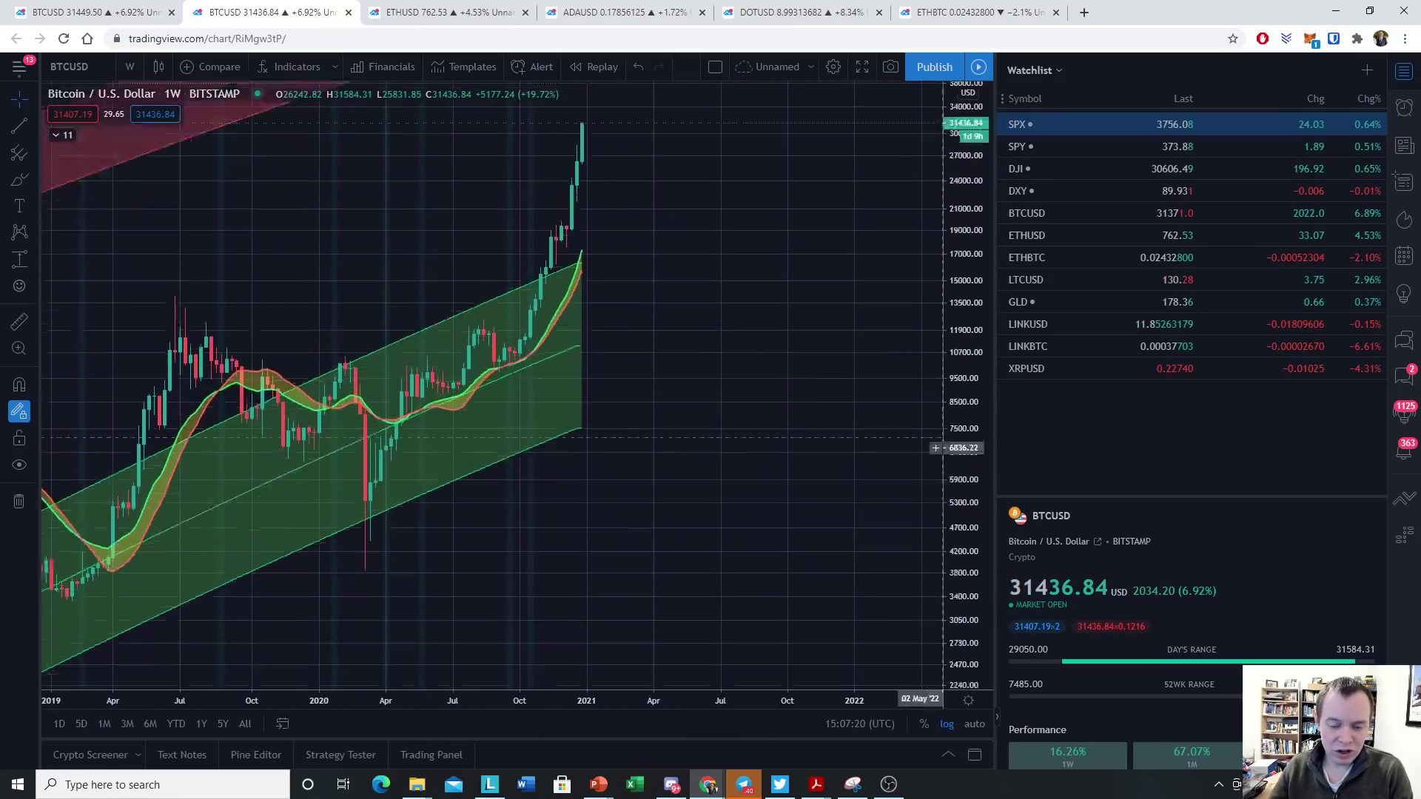
pyautogui.click(19, 260)
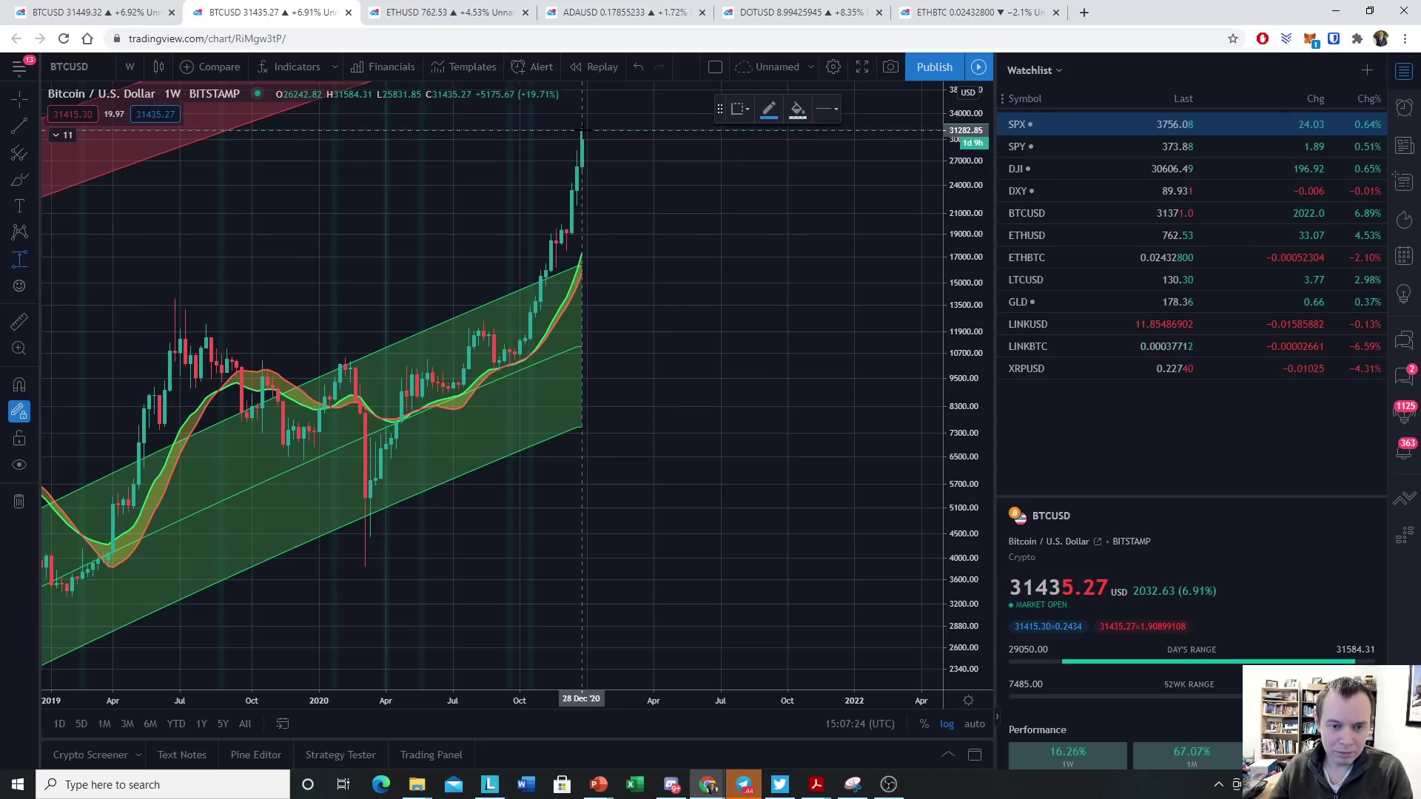
pyautogui.click(583, 131)
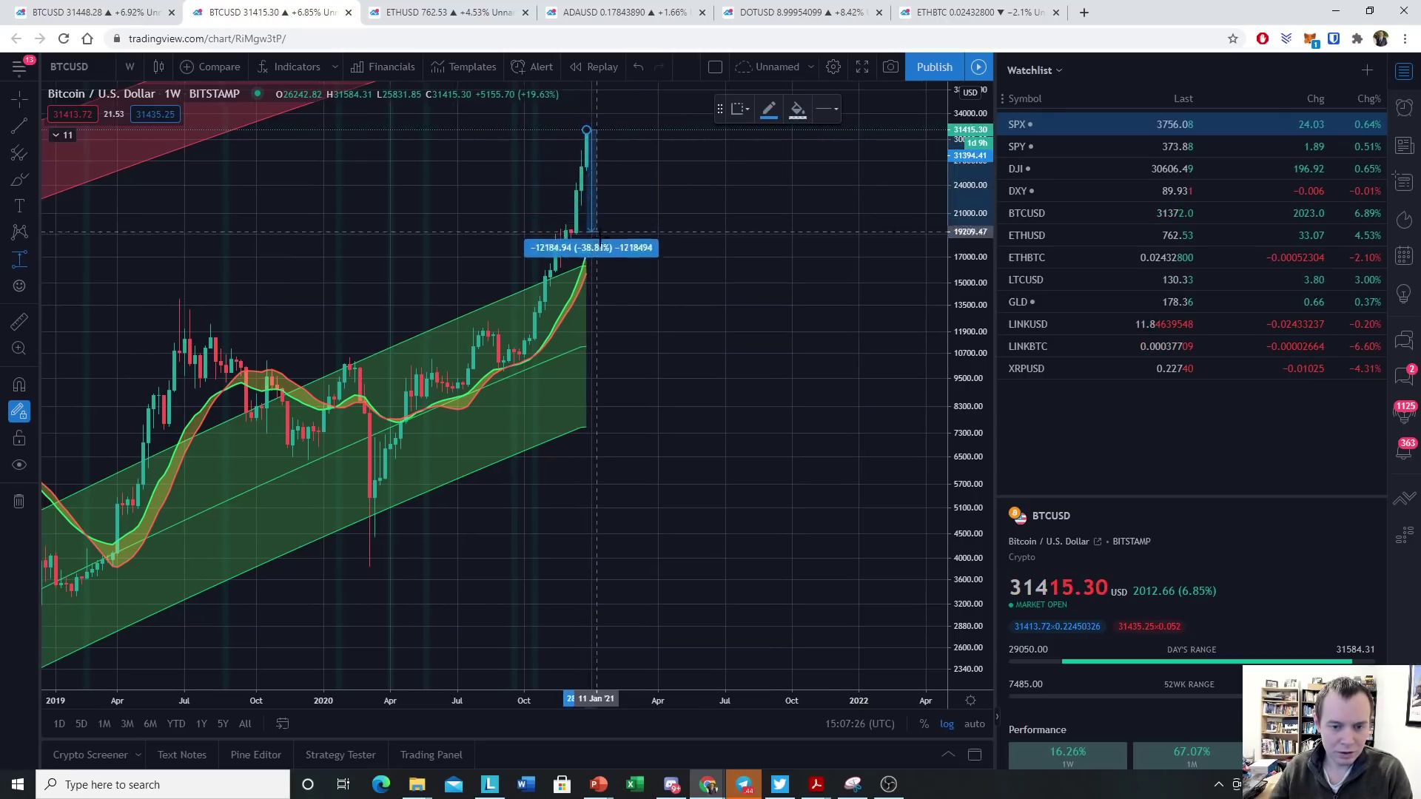
pyautogui.click(597, 273)
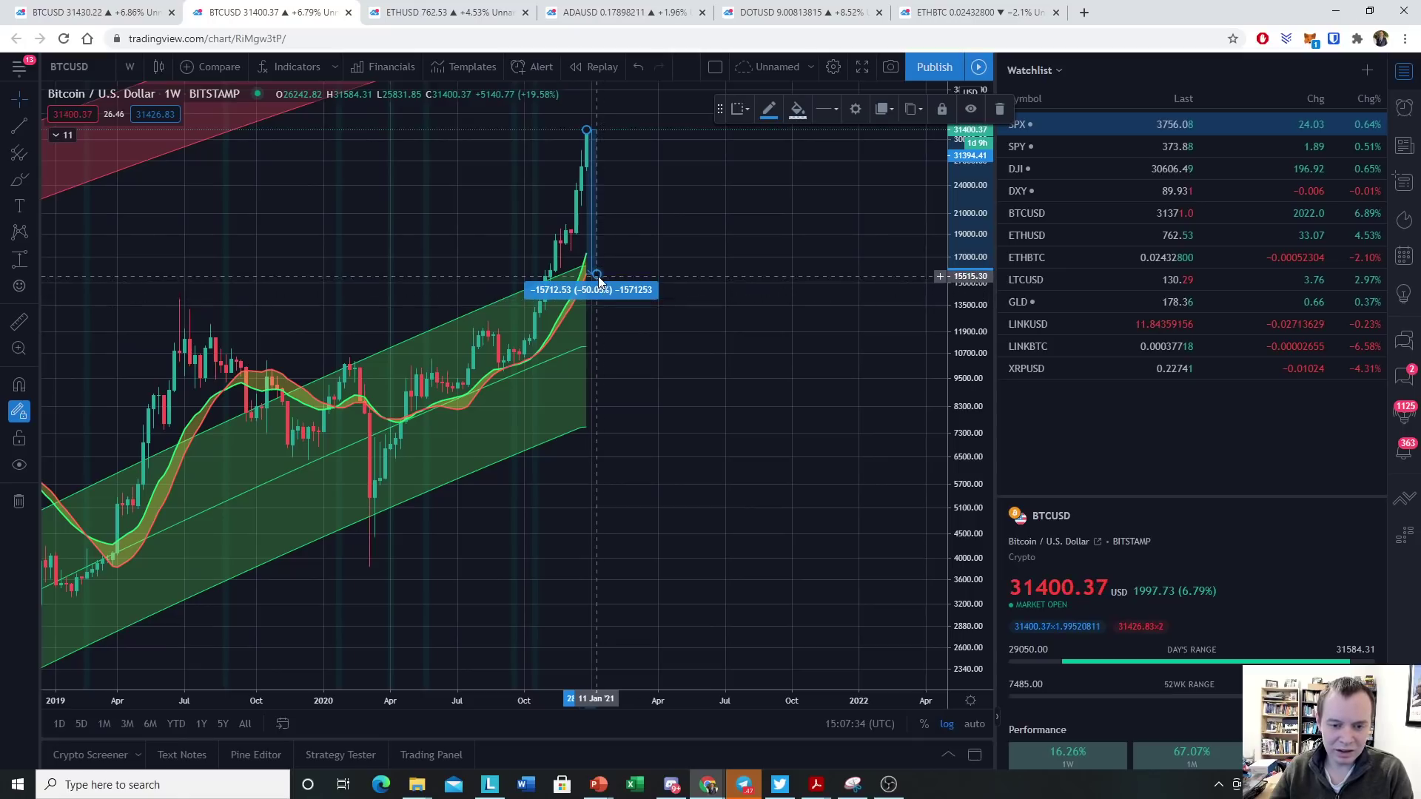
pyautogui.moveTo(597, 274); pyautogui.dragTo(621, 417)
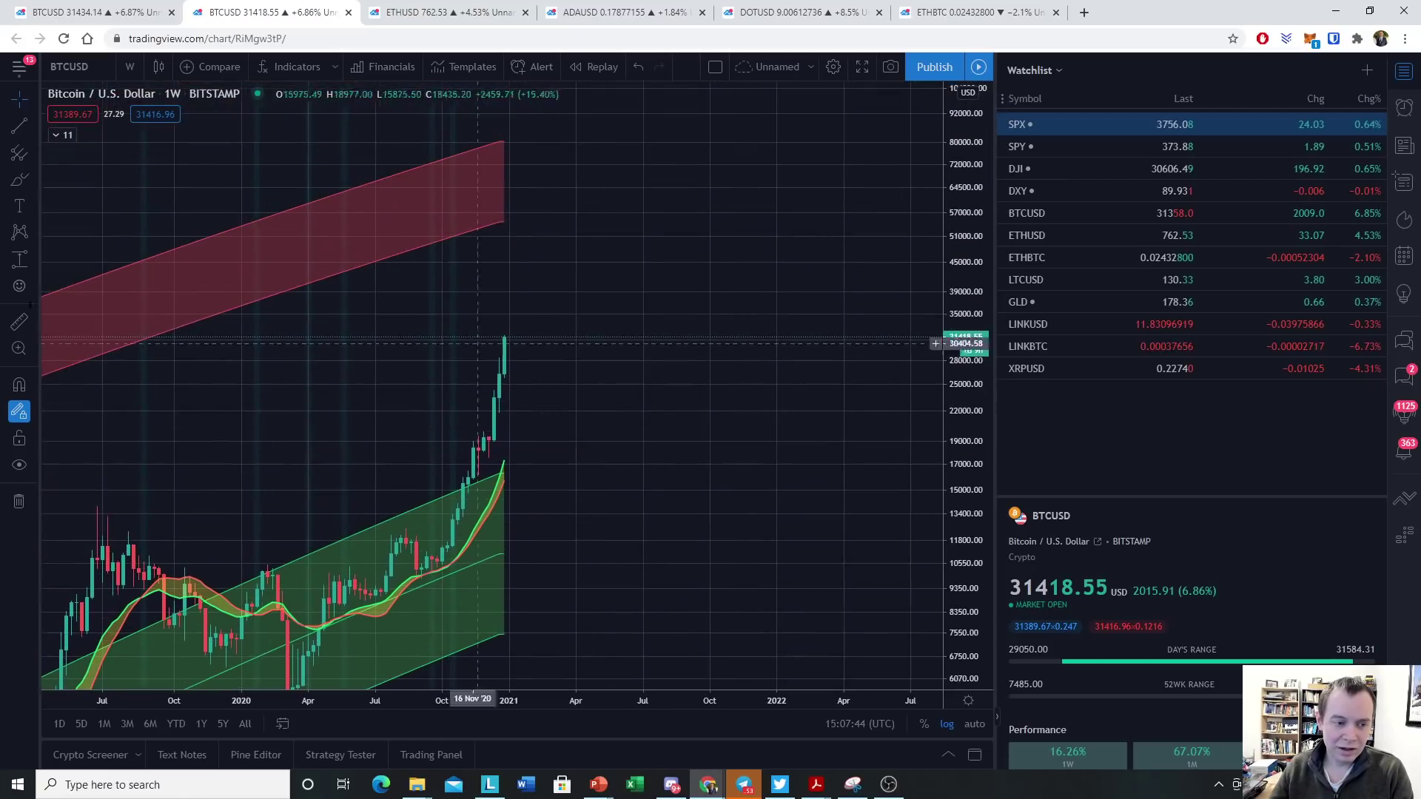
# Sketch two trial brush curves from the latest candle and green channel, then delete both
pyautogui.click(20, 179)
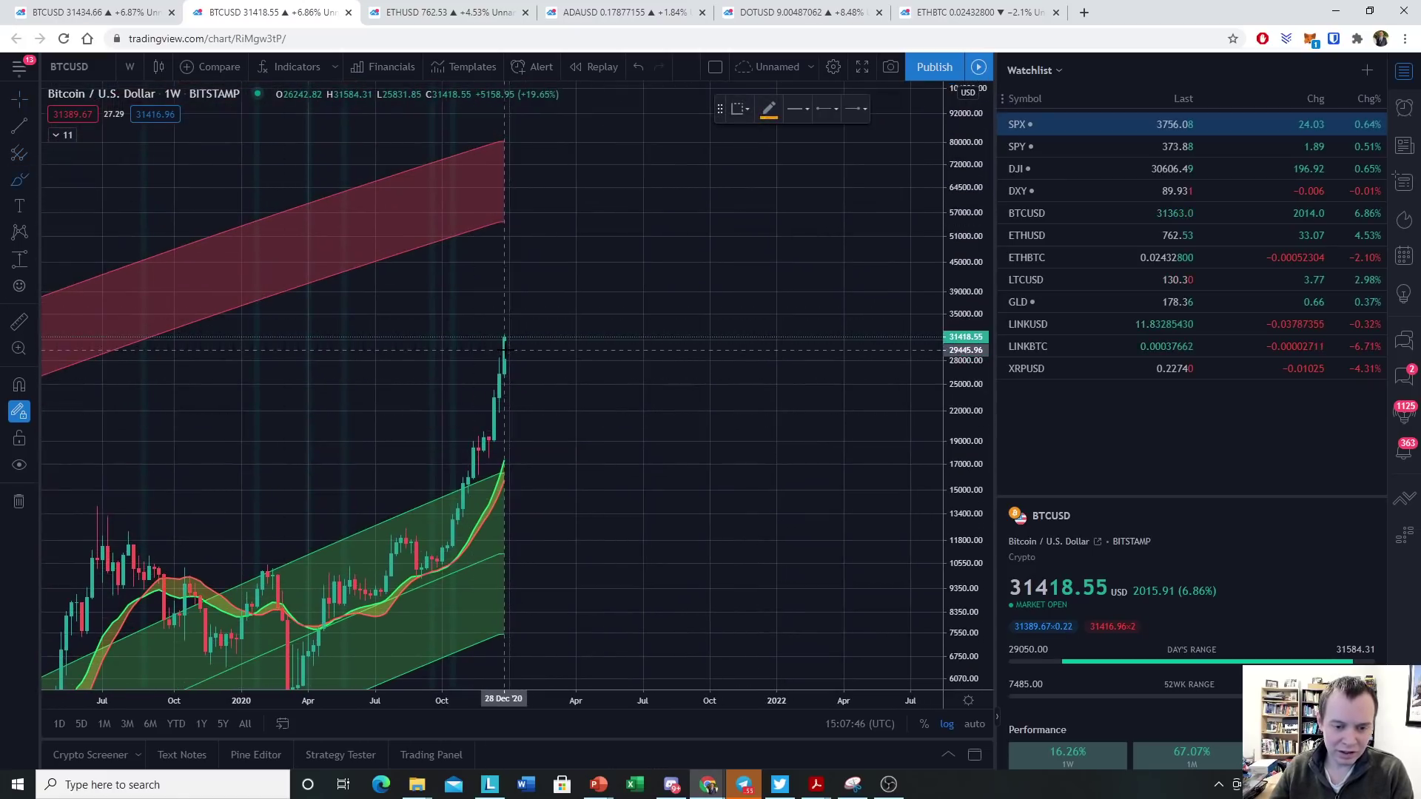
pyautogui.moveTo(504, 338); pyautogui.dragTo(524, 271)
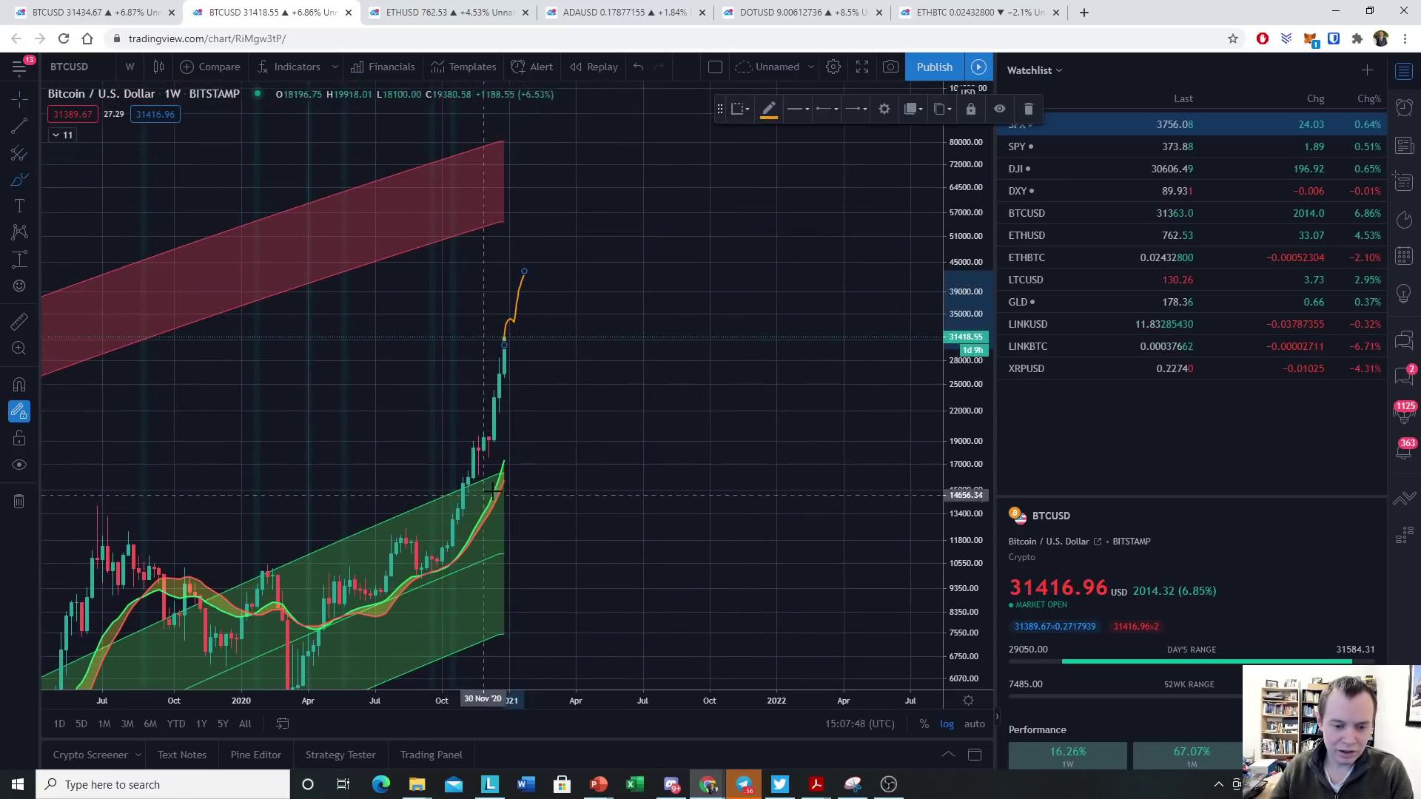
pyautogui.moveTo(503, 487); pyautogui.dragTo(550, 398)
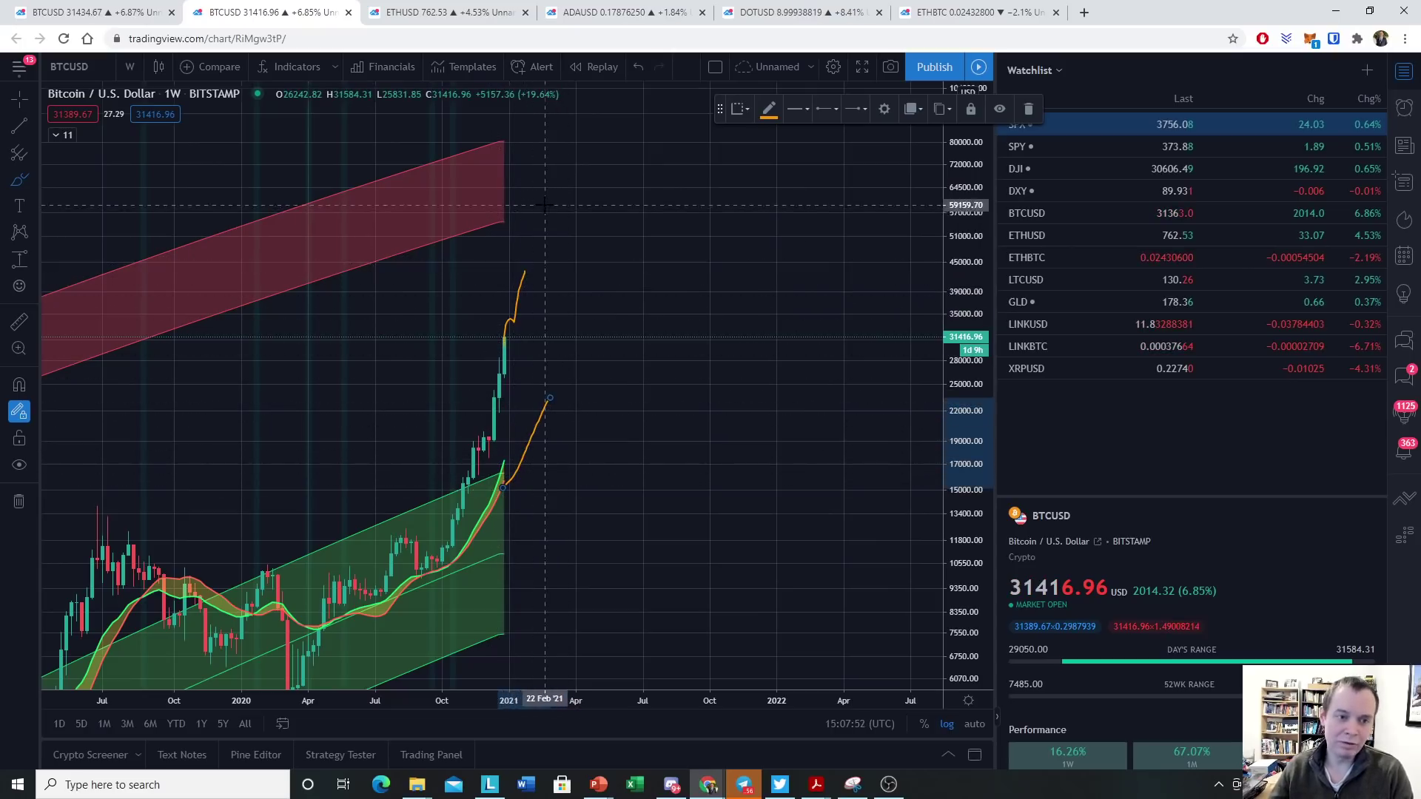
pyautogui.click(1028, 109)
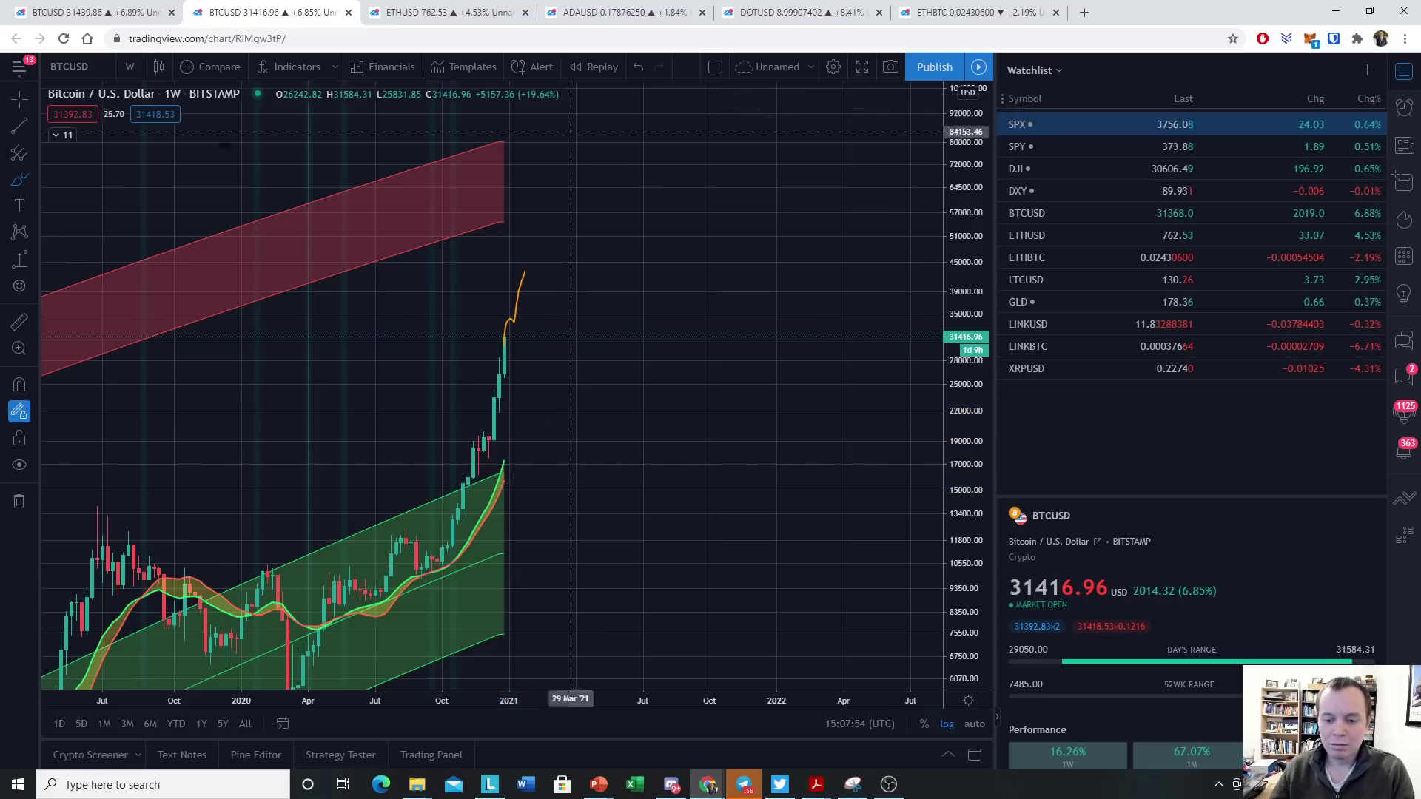
pyautogui.rightClick(312, 340)
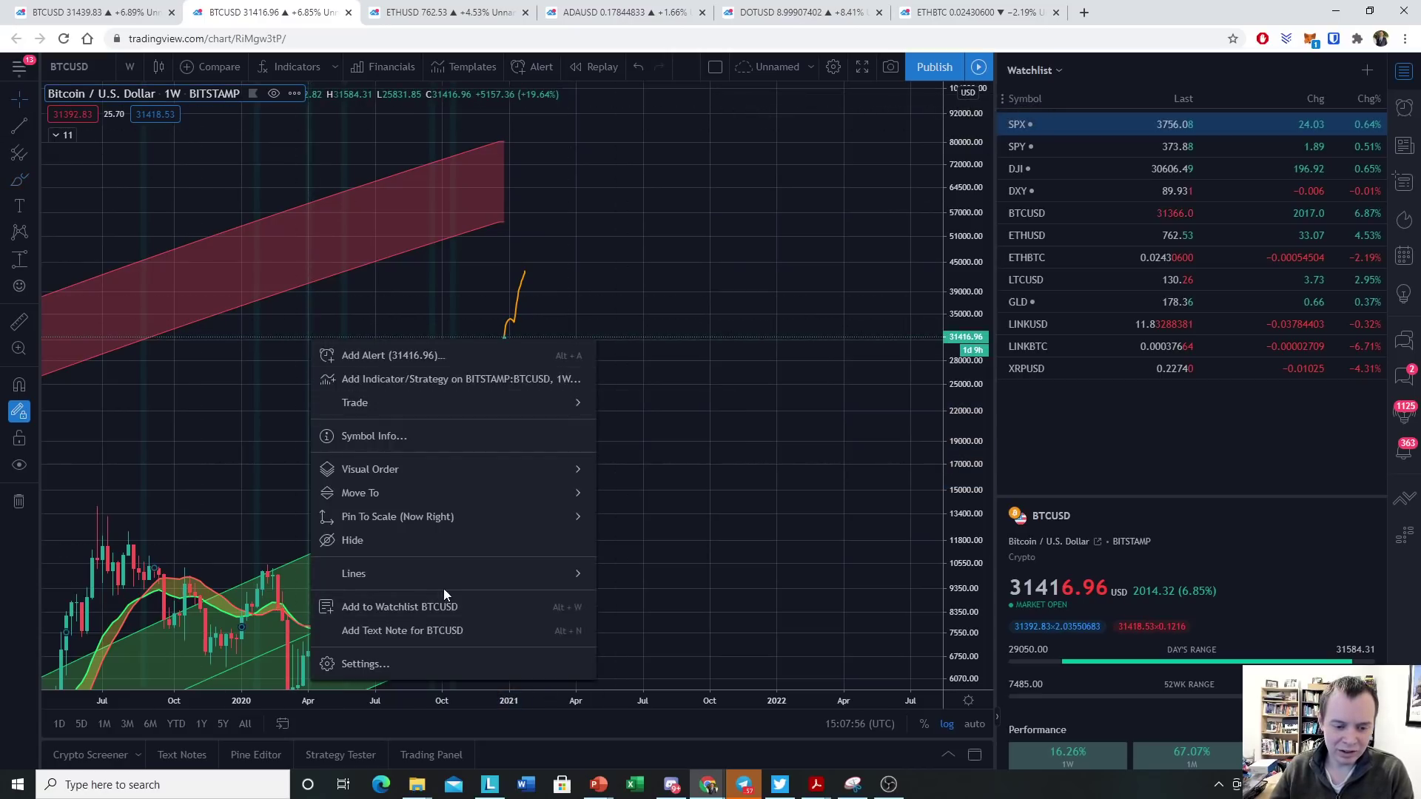
pyautogui.press('Escape')
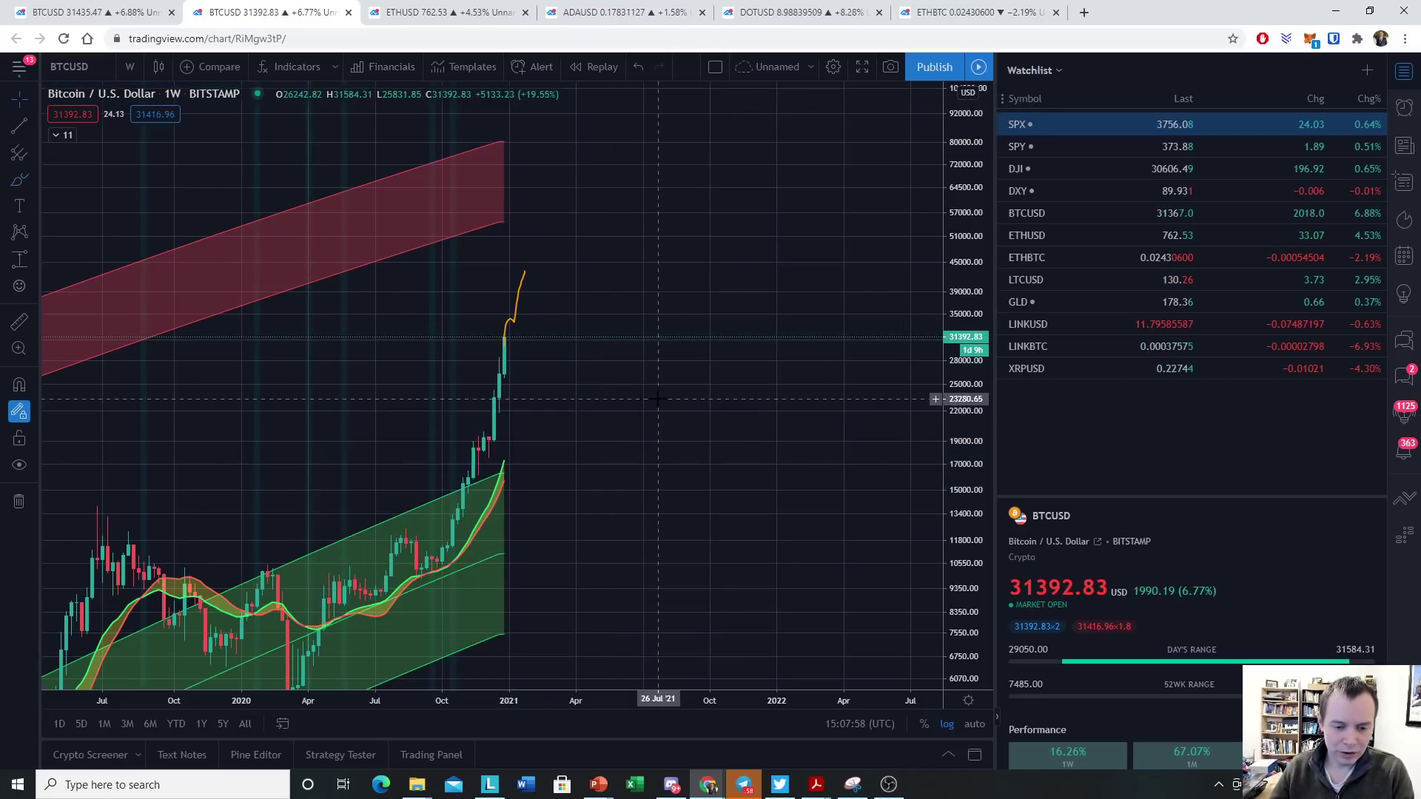
pyautogui.rightClick(658, 399)
pyautogui.click(752, 435)
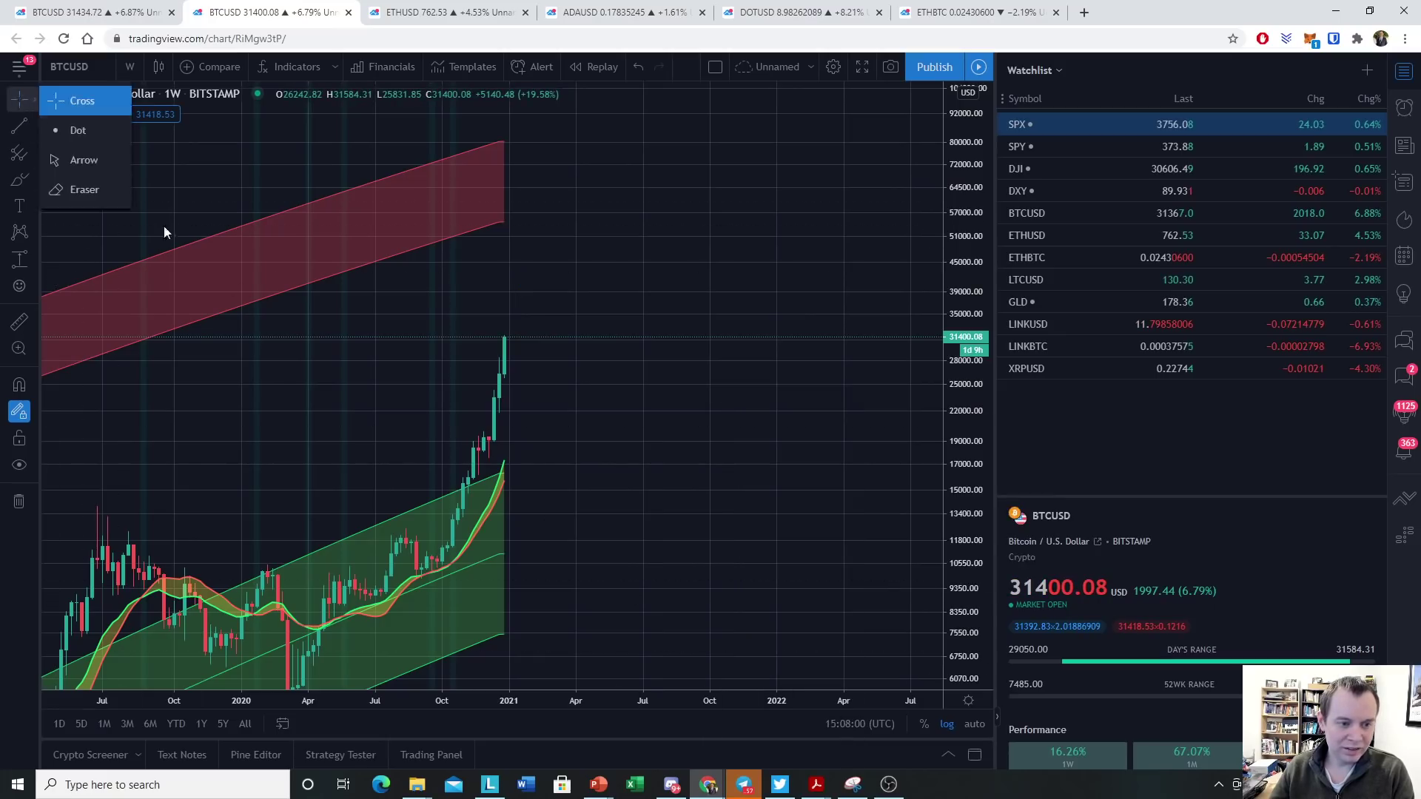
# Pan the chart to a 2018–2022 view and expand the indicator list
pyautogui.moveTo(753, 255); pyautogui.dragTo(1277, 6)
pyautogui.moveTo(577, 325); pyautogui.dragTo(313, 555)
pyautogui.hscroll(5, 313, 555)
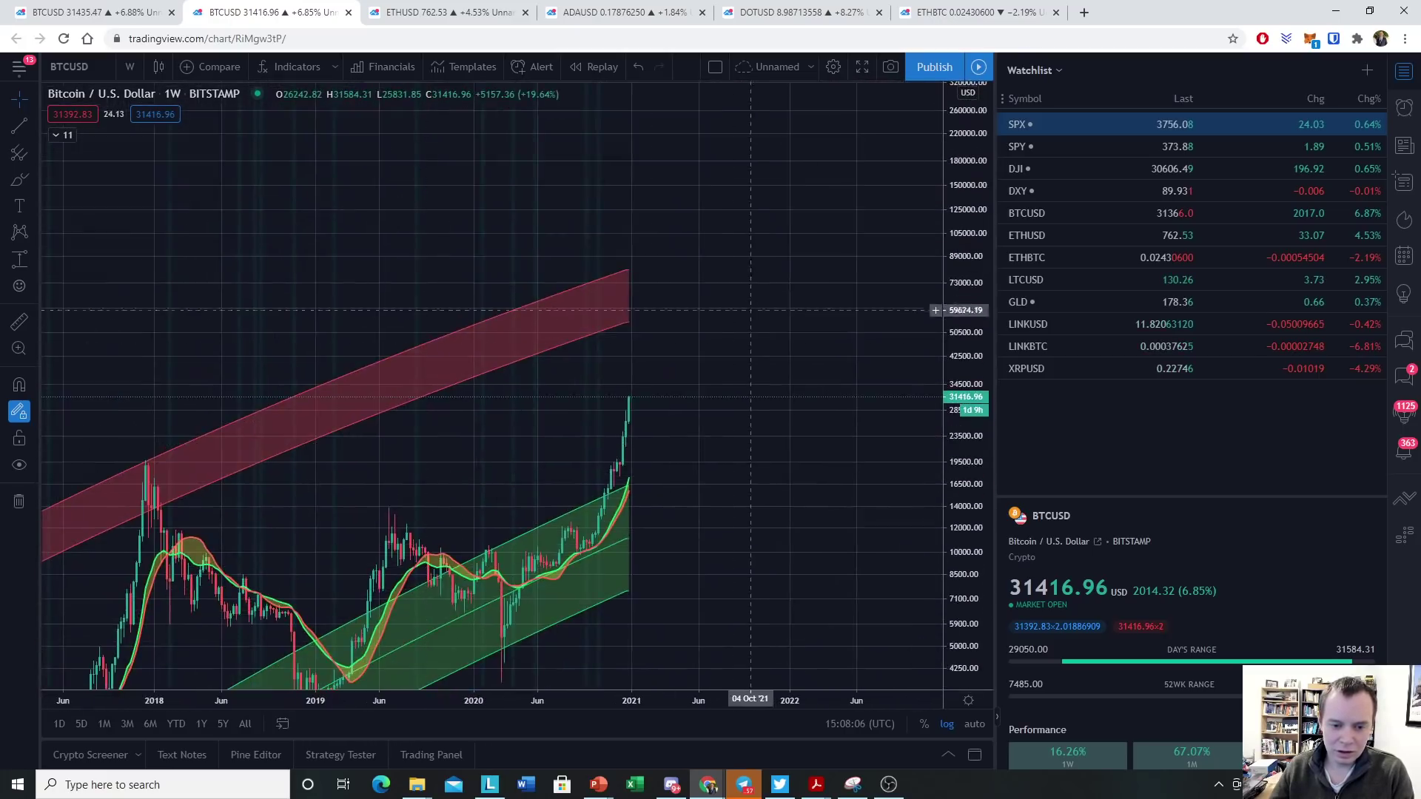
pyautogui.click(59, 135)
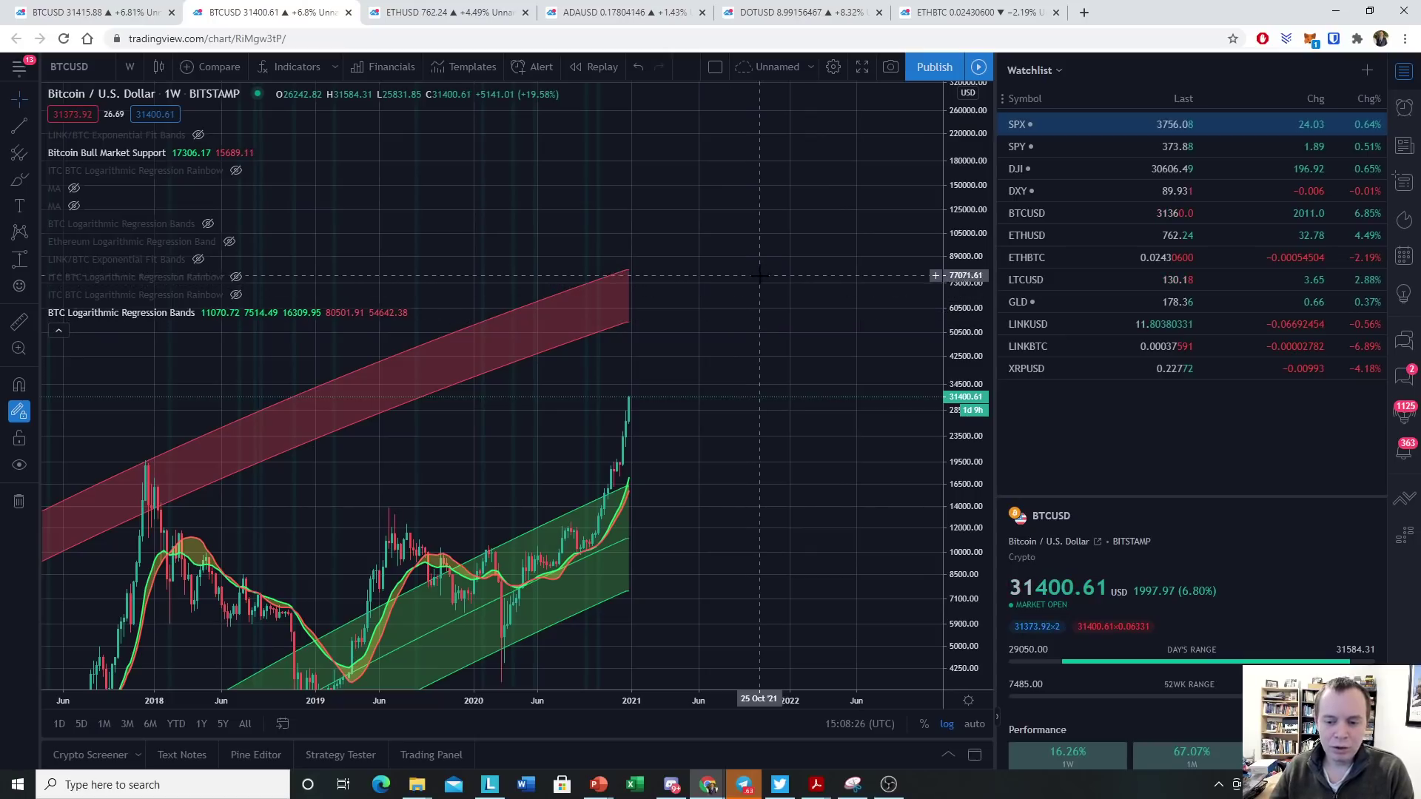
# Brush orange curves extending the red band's lower and upper edges into 2022
pyautogui.click(20, 179)
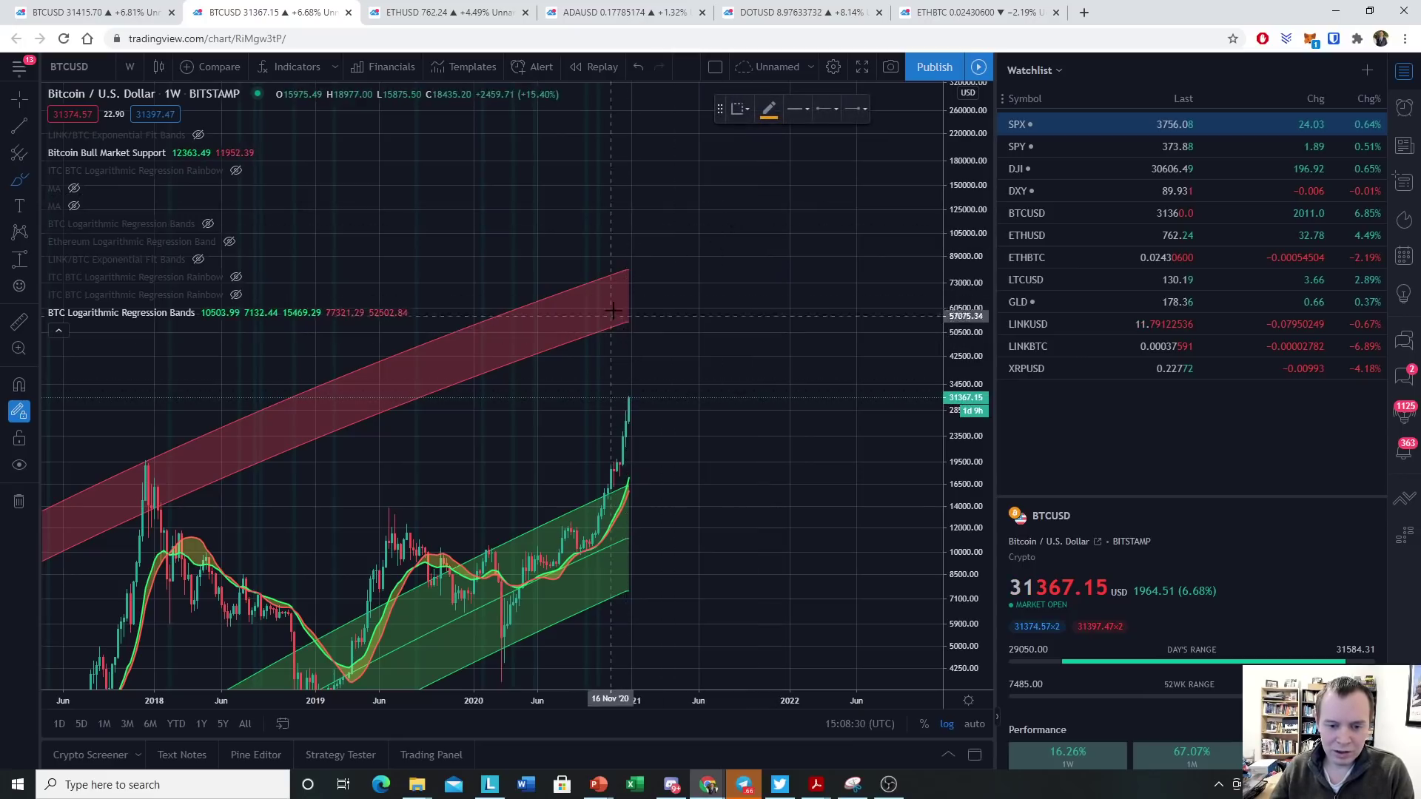
pyautogui.moveTo(616, 326); pyautogui.dragTo(768, 296)
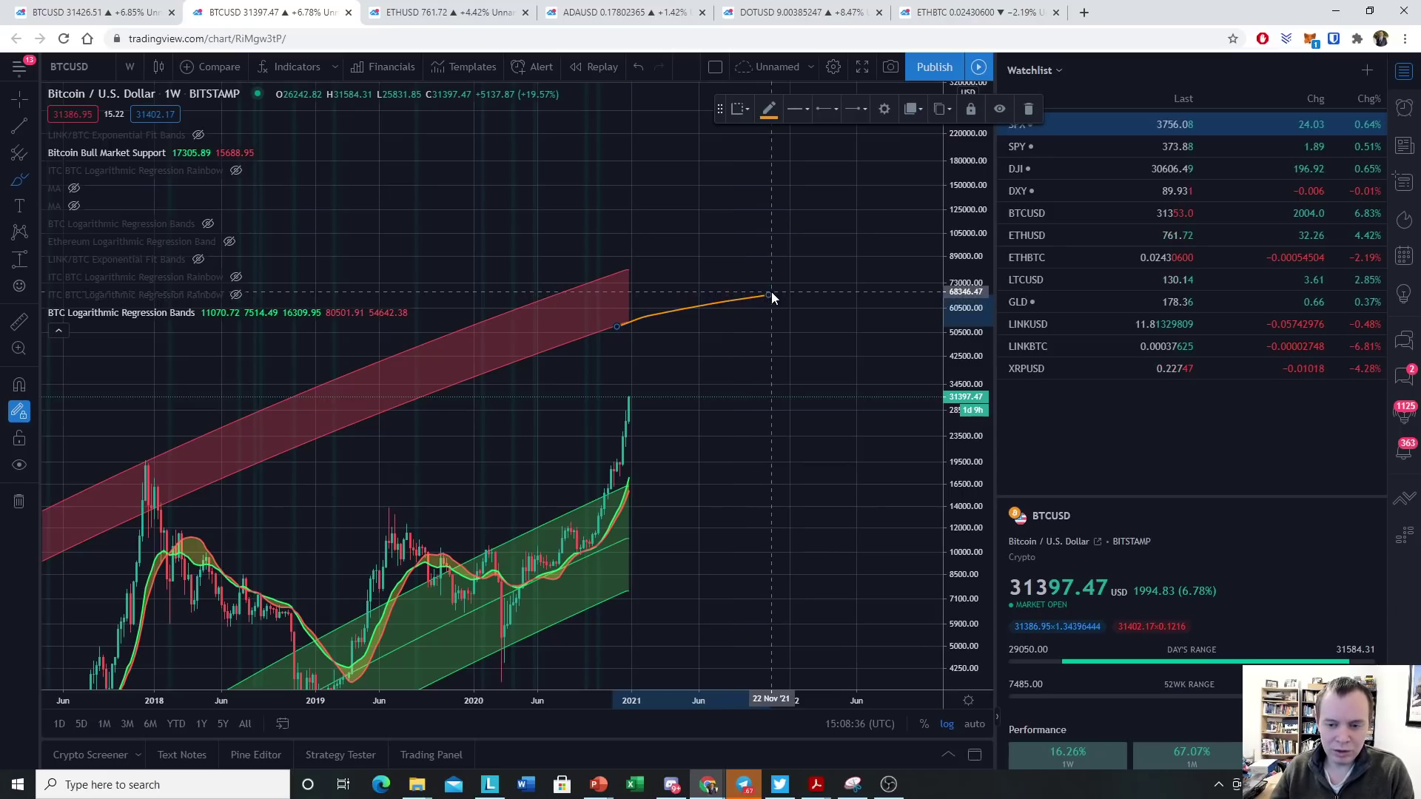
pyautogui.moveTo(614, 272); pyautogui.dragTo(756, 237)
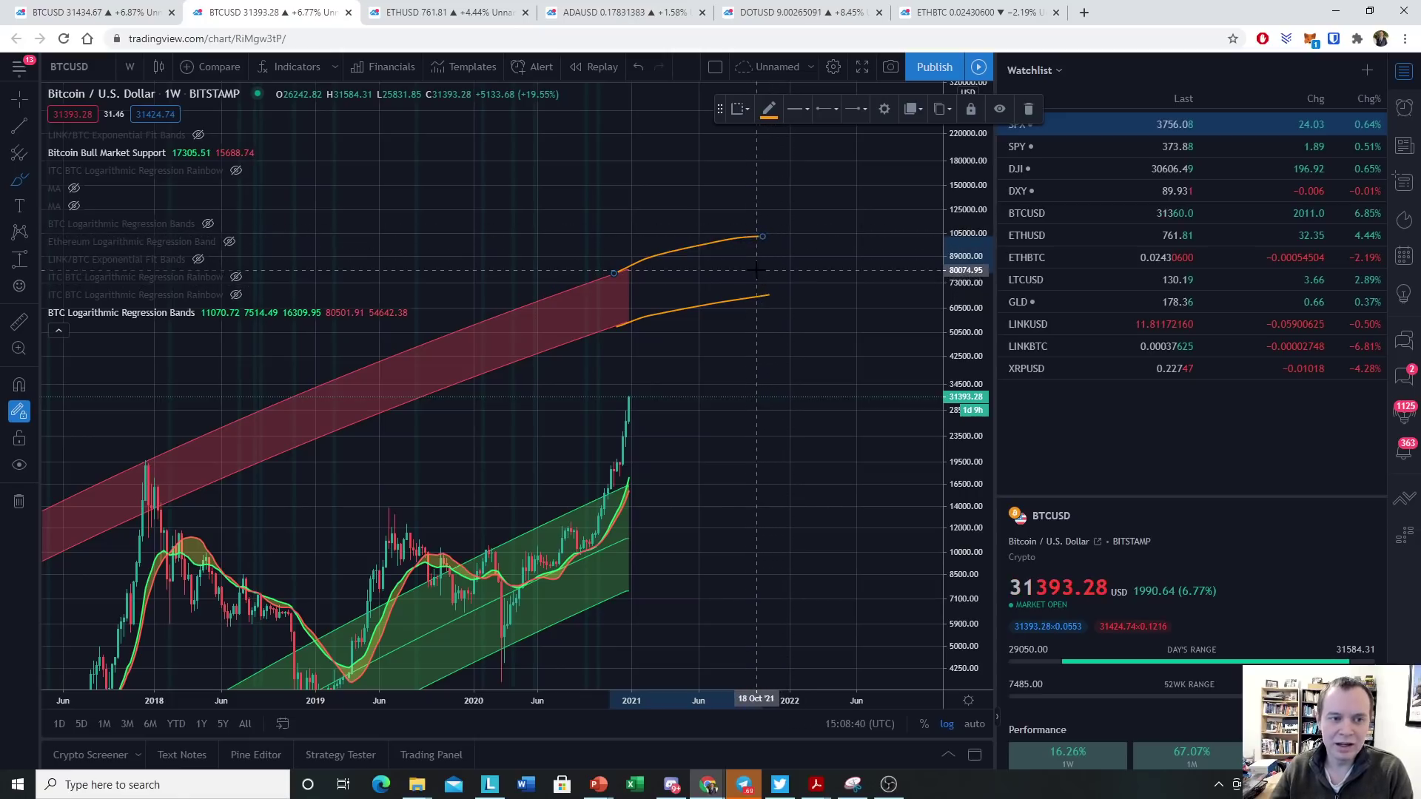
pyautogui.moveTo(766, 237); pyautogui.dragTo(905, 206)
pyautogui.moveTo(770, 296); pyautogui.dragTo(935, 263)
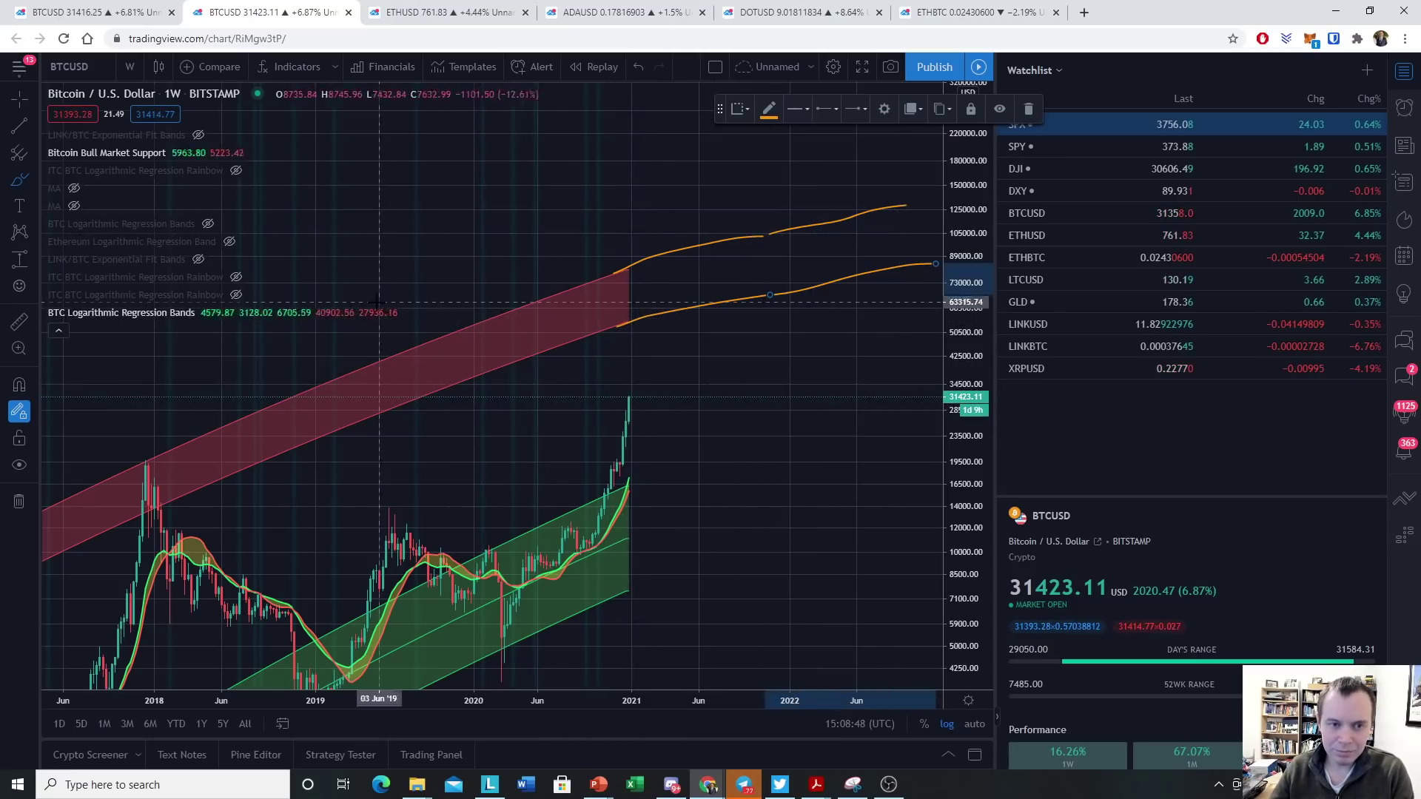
# Collapse the indicator list and shift the view to fit the projected curves
pyautogui.click(58, 330)
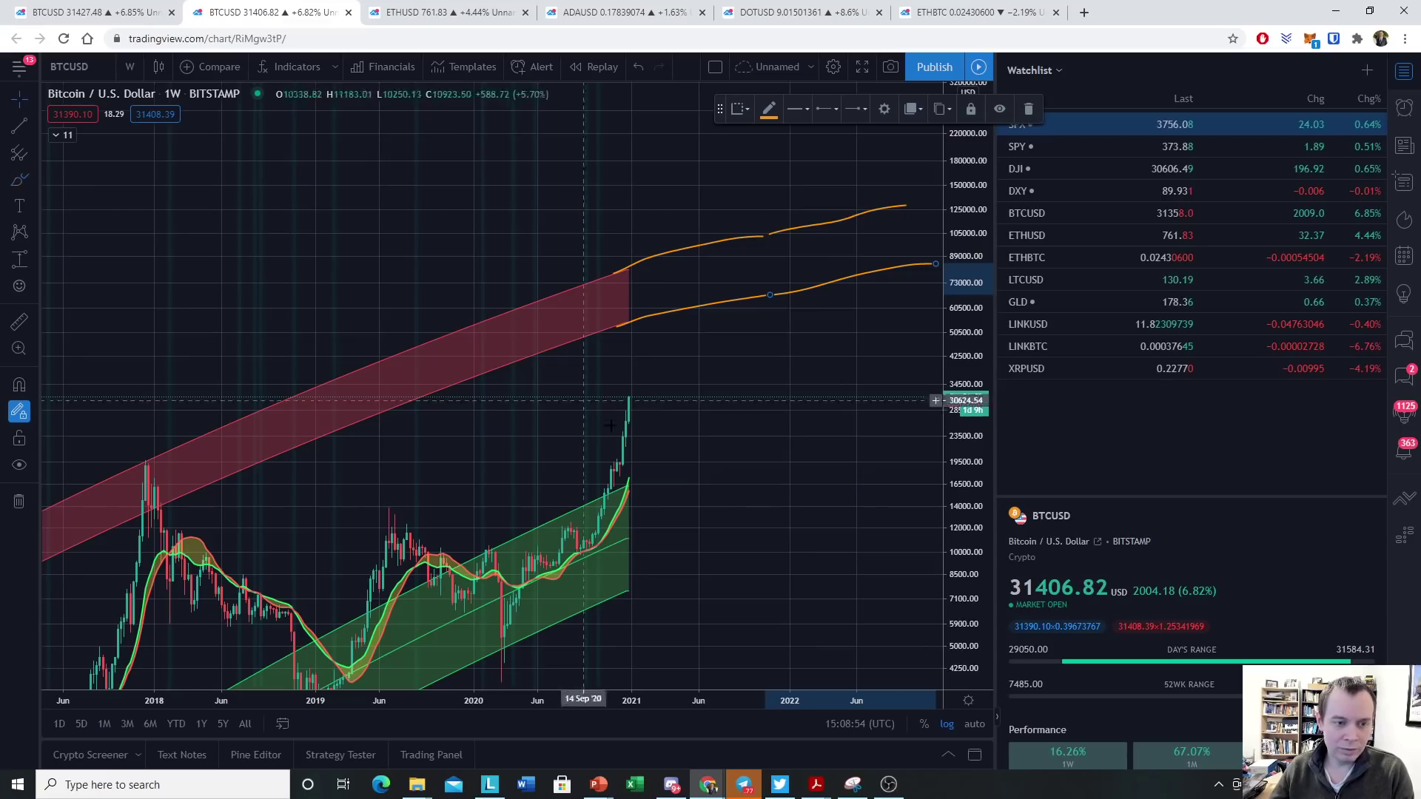
pyautogui.moveTo(695, 425); pyautogui.dragTo(638, 384)
pyautogui.scroll(-3, 643, 379)
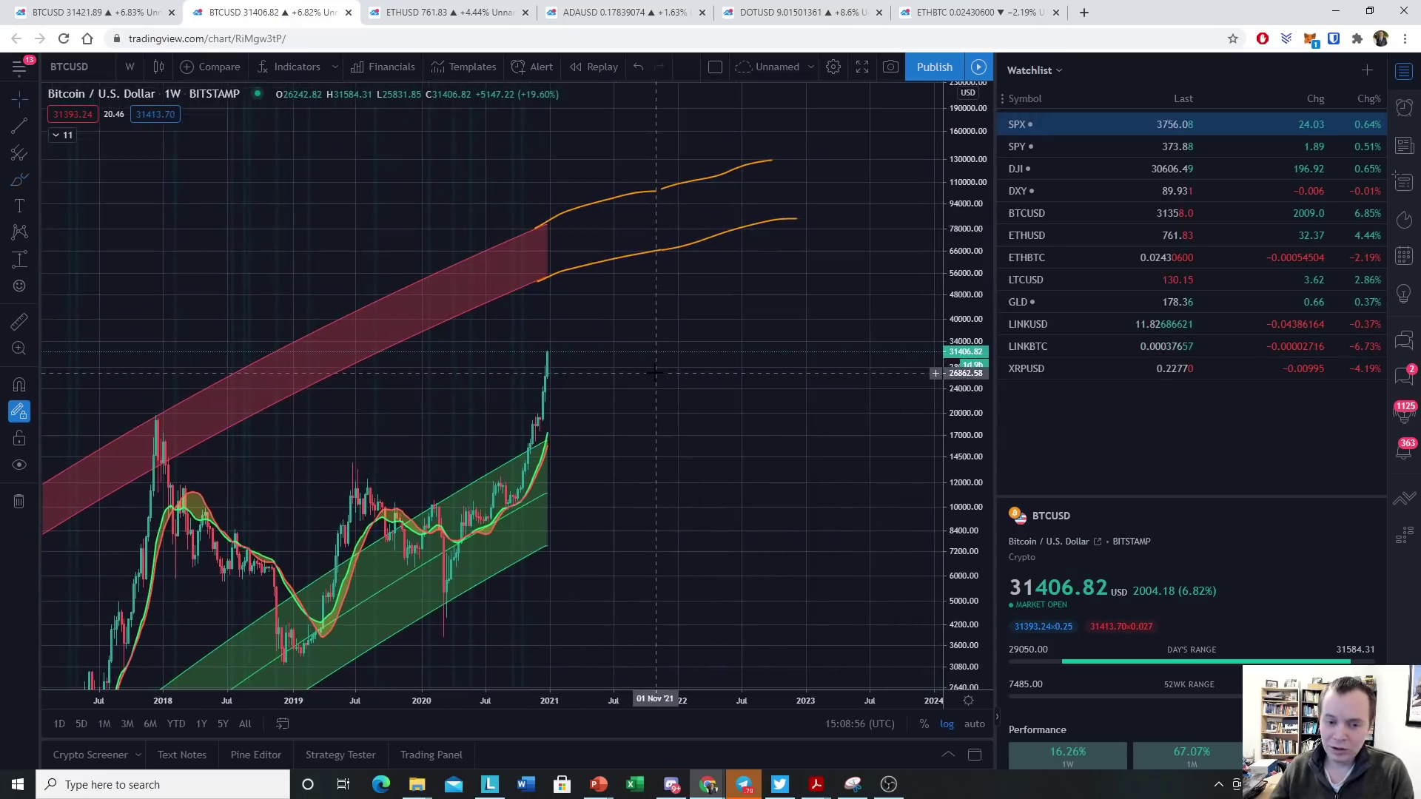
# Remove all drawings from the chart, then zoom and recentre on recent price history
pyautogui.rightClick(654, 370)
pyautogui.click(743, 682)
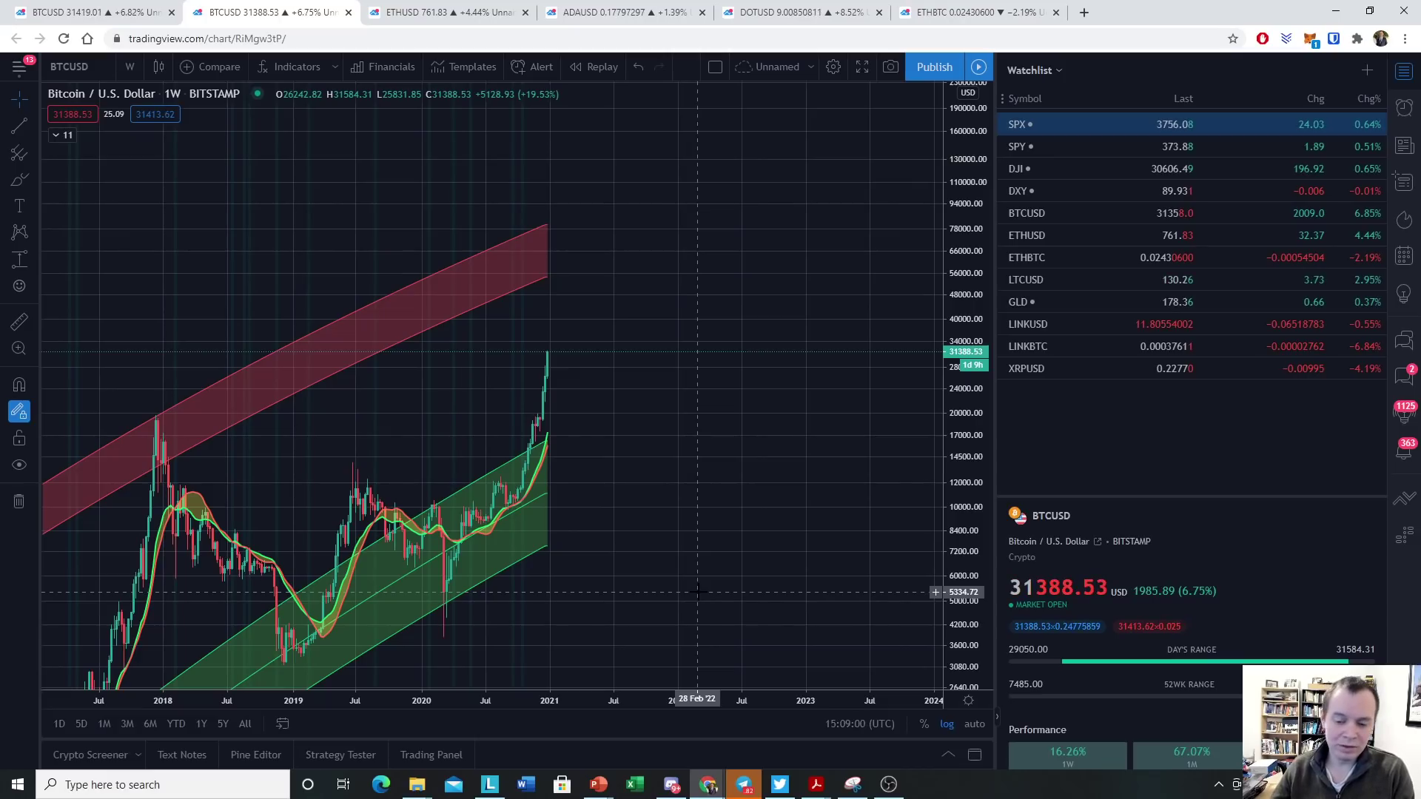
pyautogui.scroll(2, 580, 469)
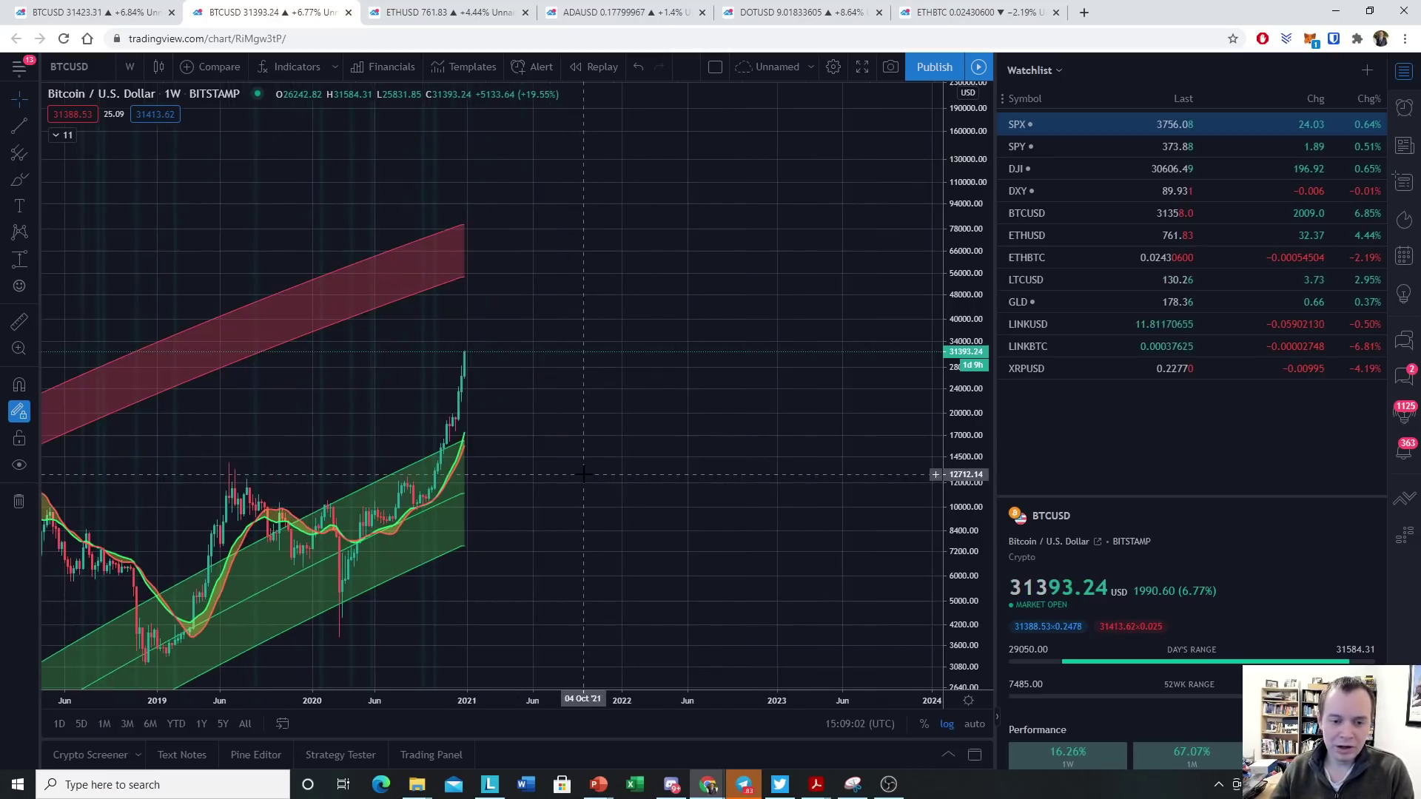
pyautogui.moveTo(580, 469); pyautogui.dragTo(813, 422)
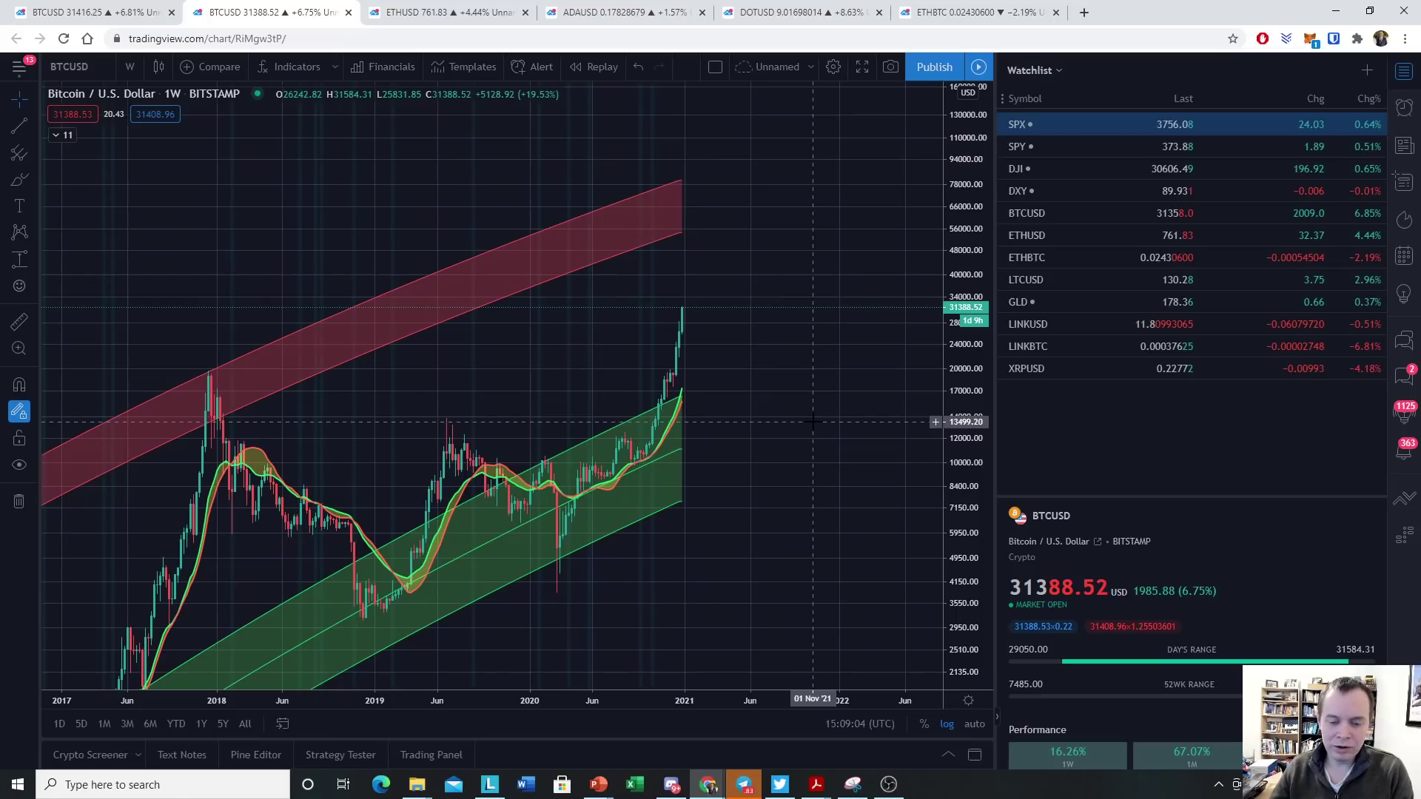